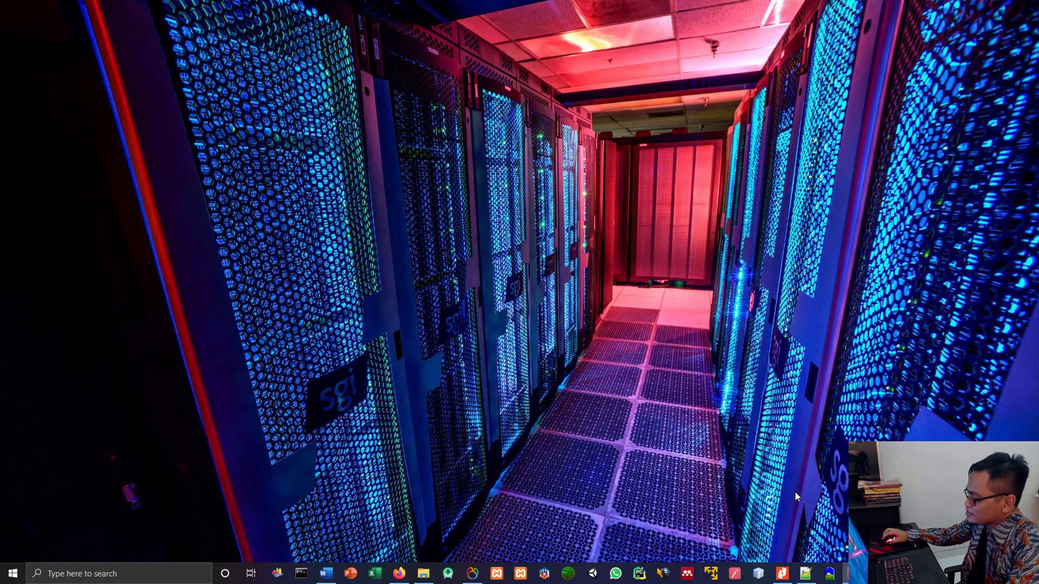
Step: Switch to Vensim, open the model settings and choose Month as the units for time
click(830, 574)
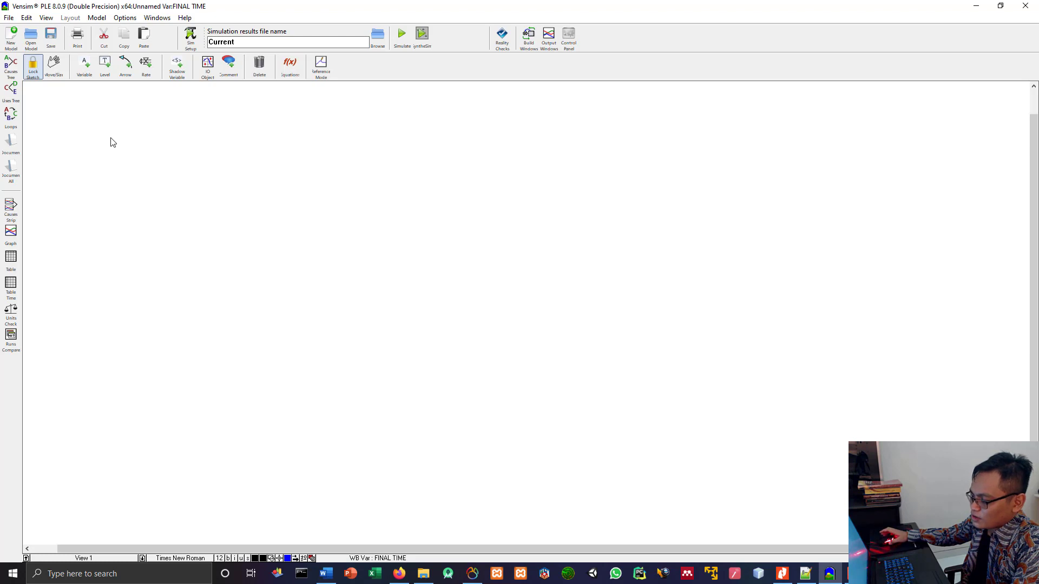
click(99, 21)
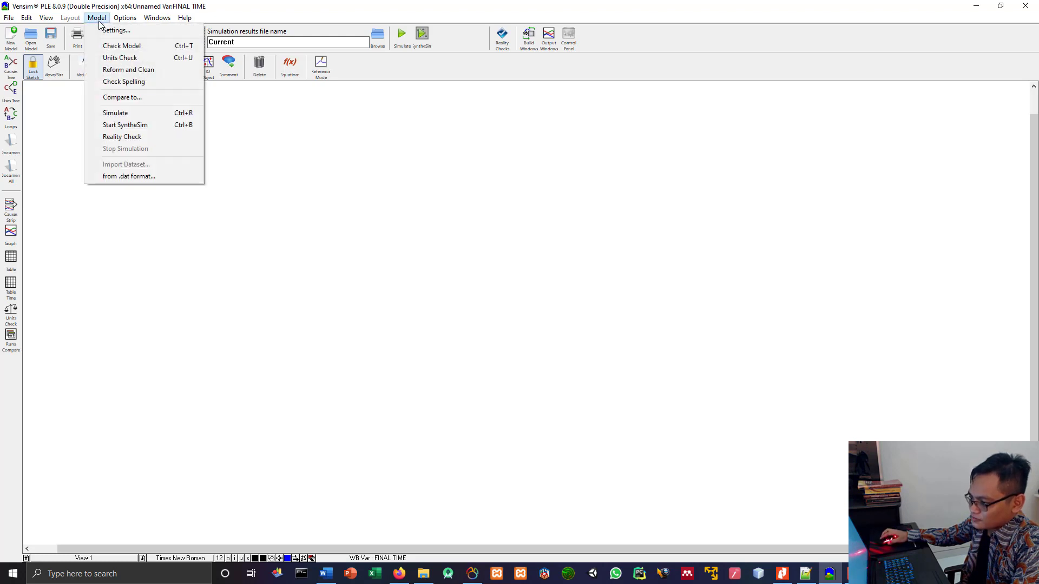
click(105, 32)
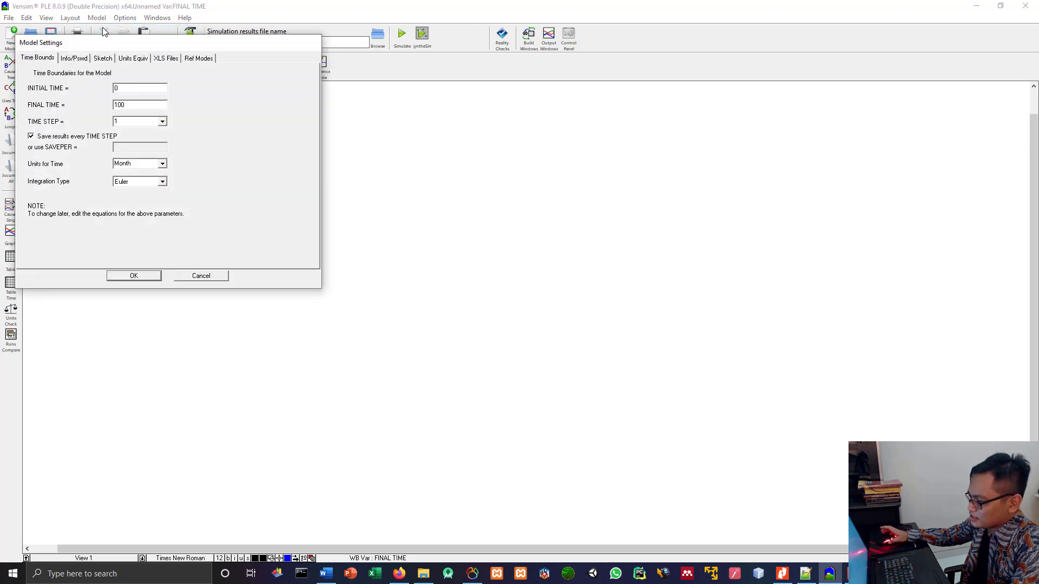
drag(112, 39, 513, 176)
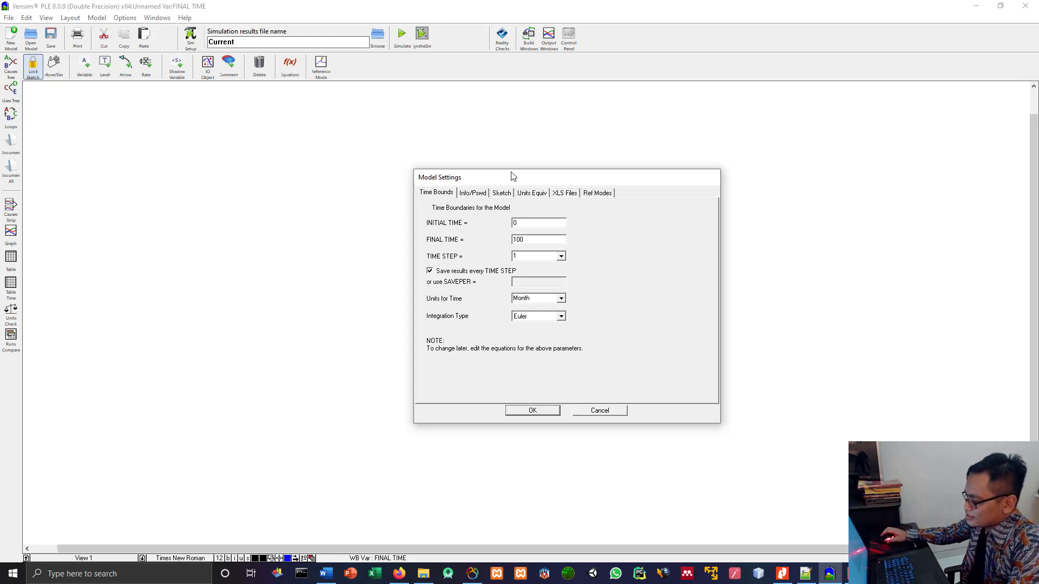
click(561, 298)
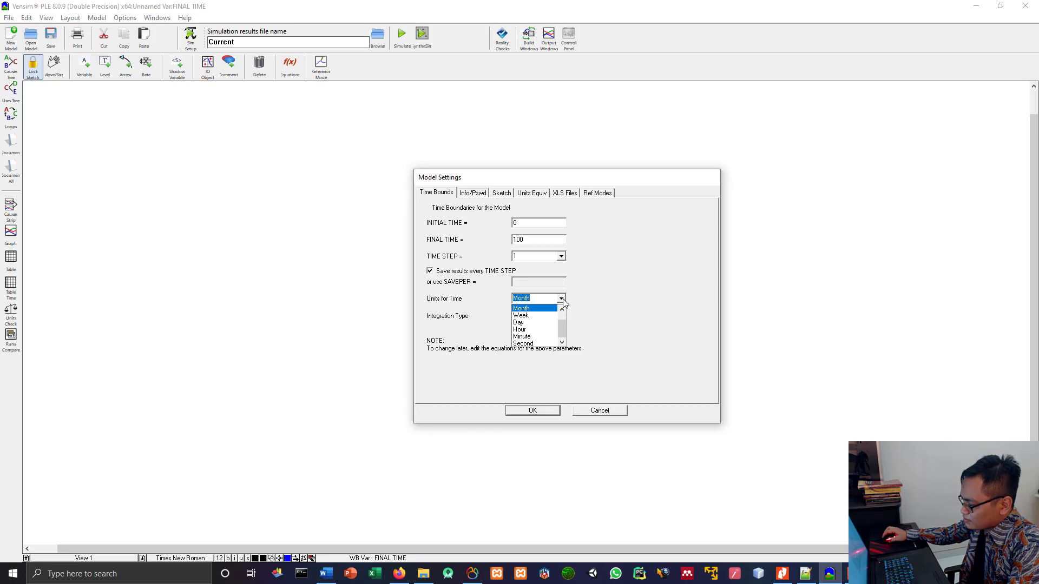
drag(563, 329, 563, 313)
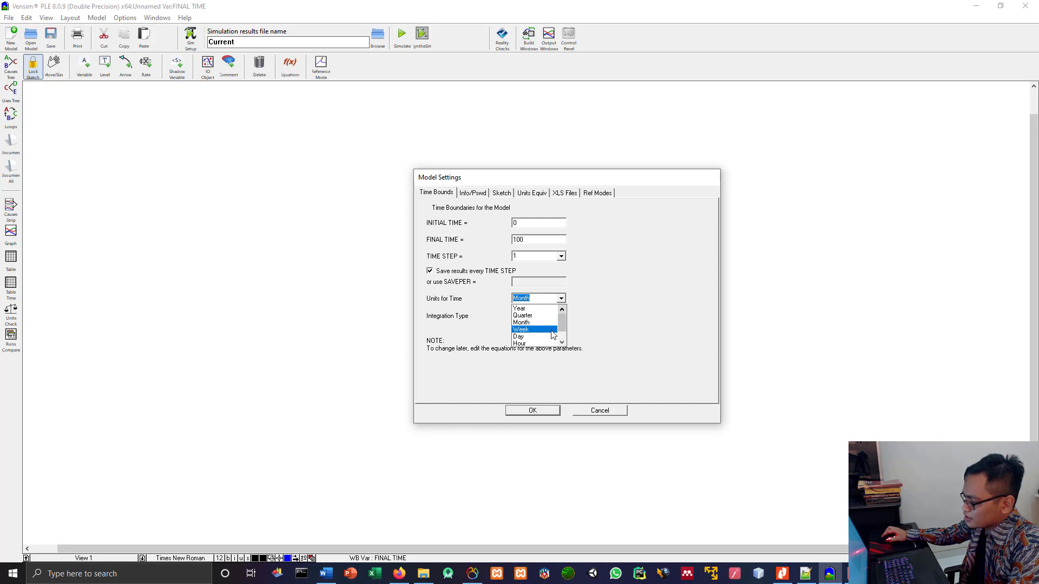
drag(562, 325, 564, 331)
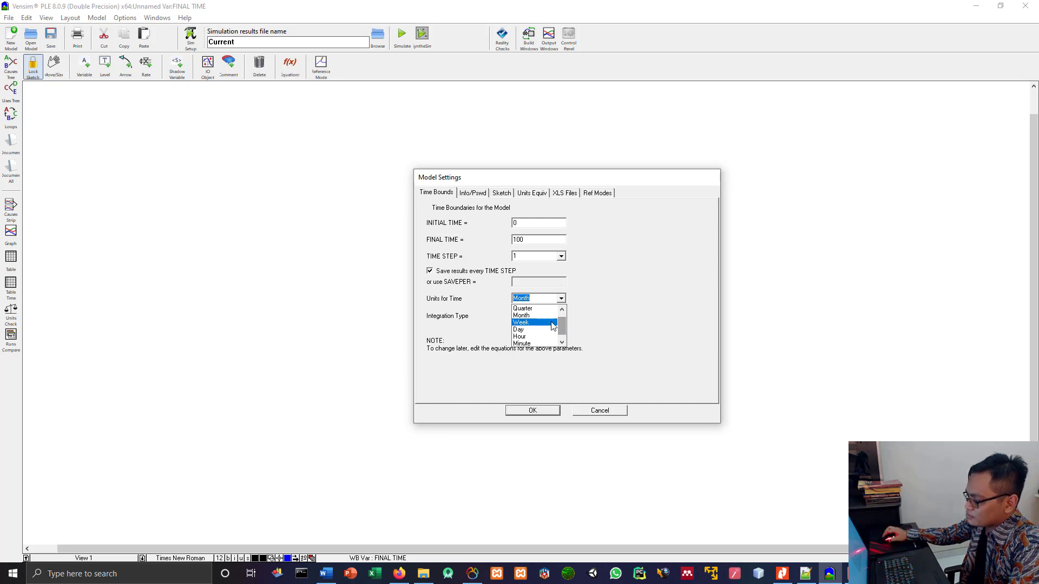
click(524, 316)
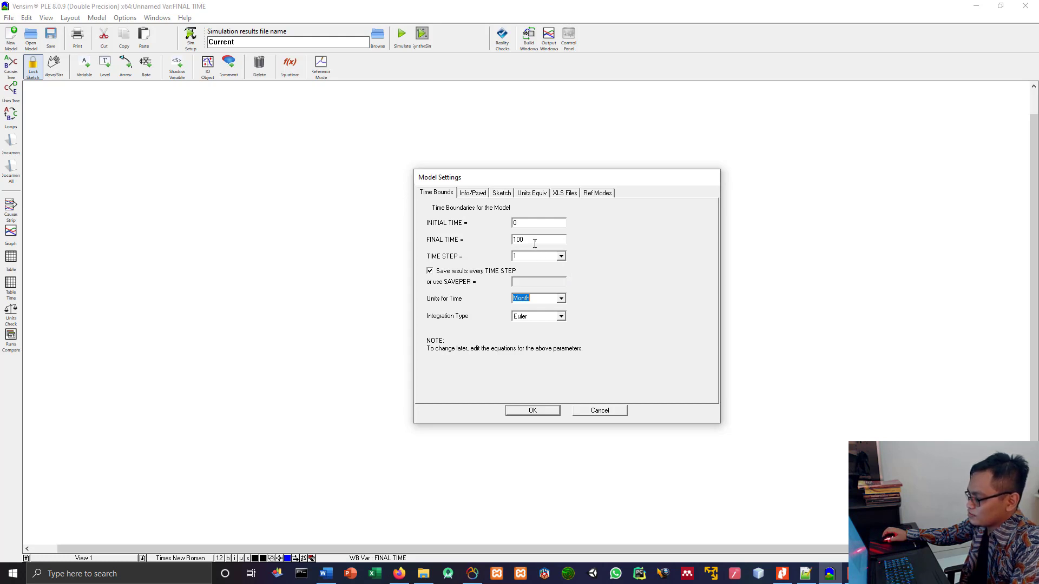
Step: Set the model's final time to 120 and initial time to 1, keep the time step at 1, and accept the settings
drag(529, 242, 501, 242)
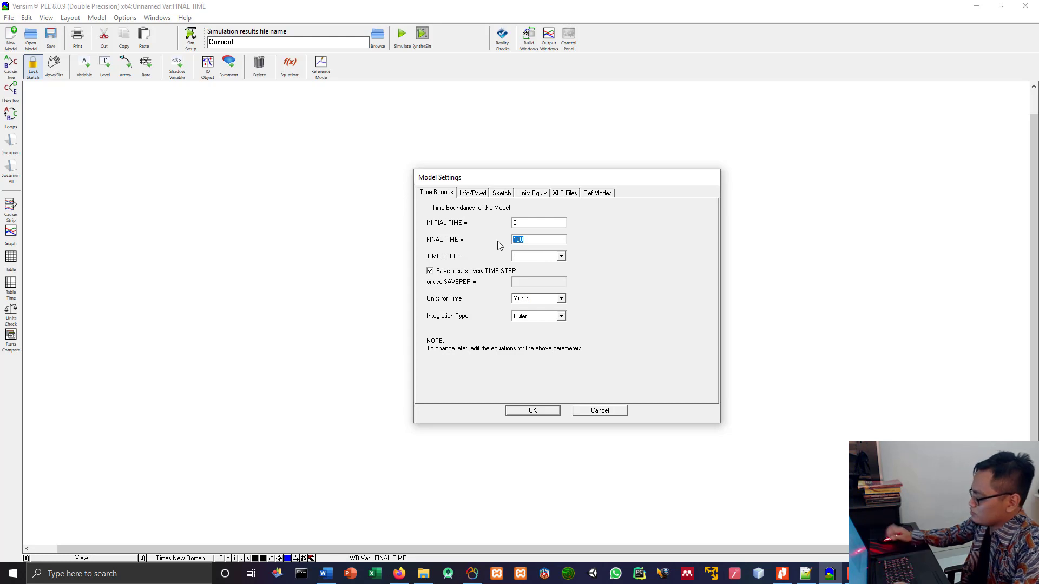
text(120)
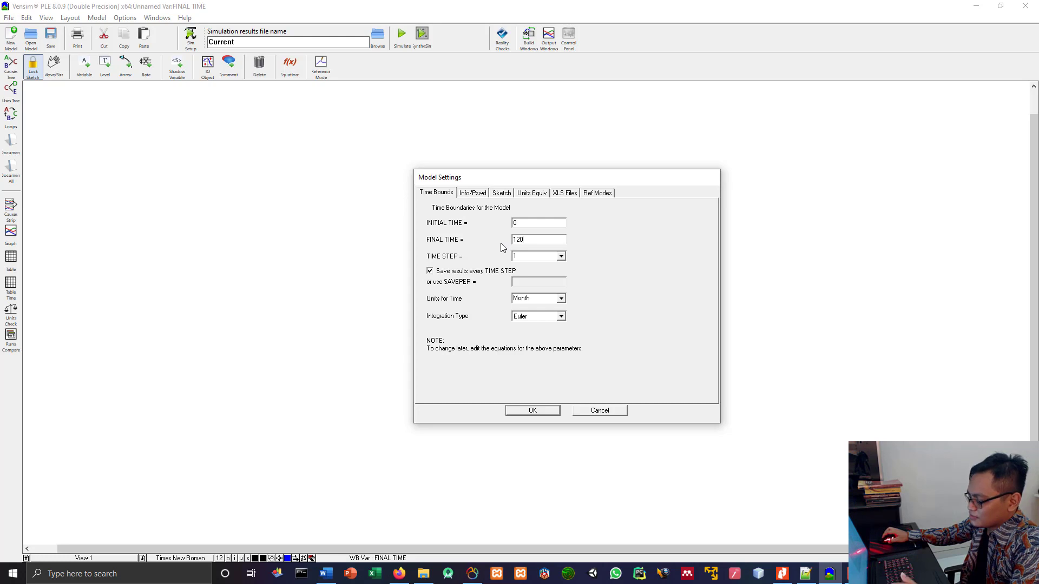
key(shift+Tab)
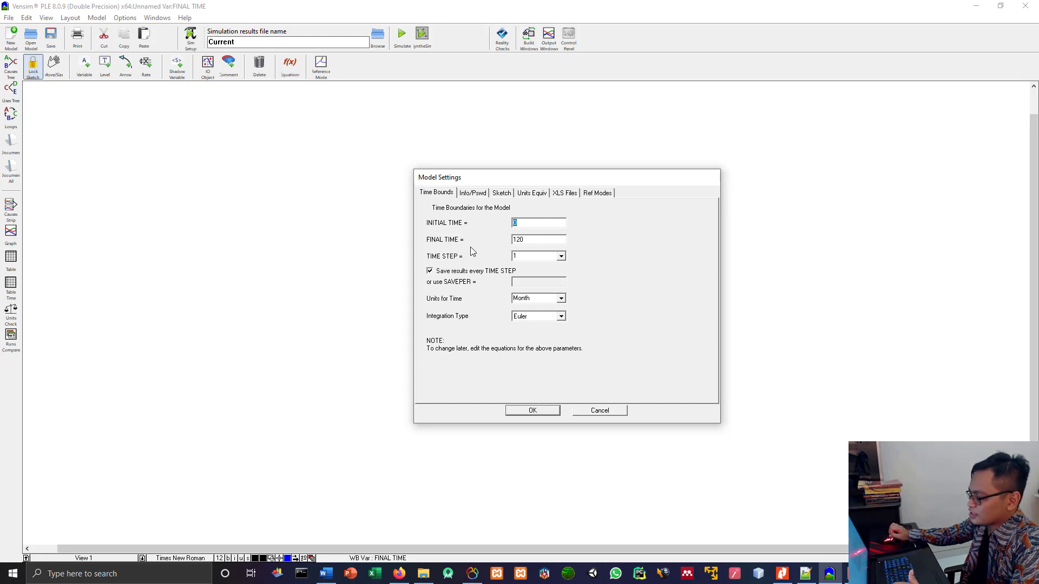
text(1)
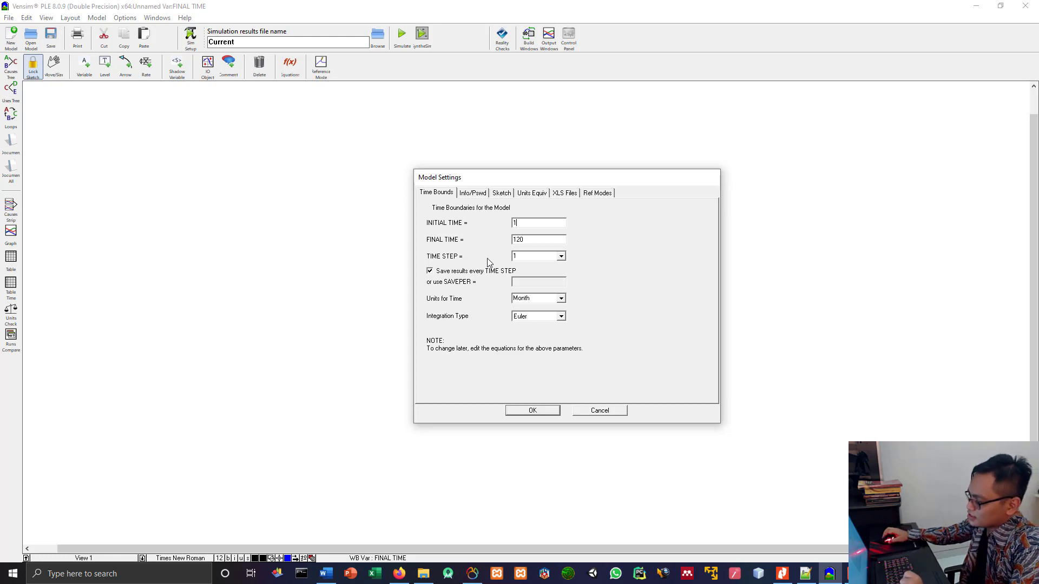
click(563, 257)
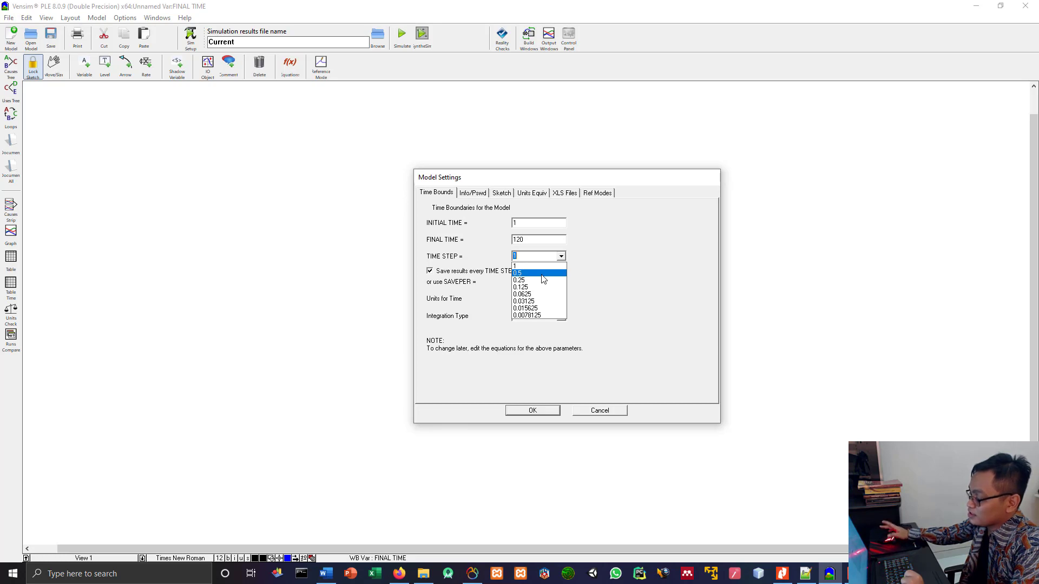
click(626, 269)
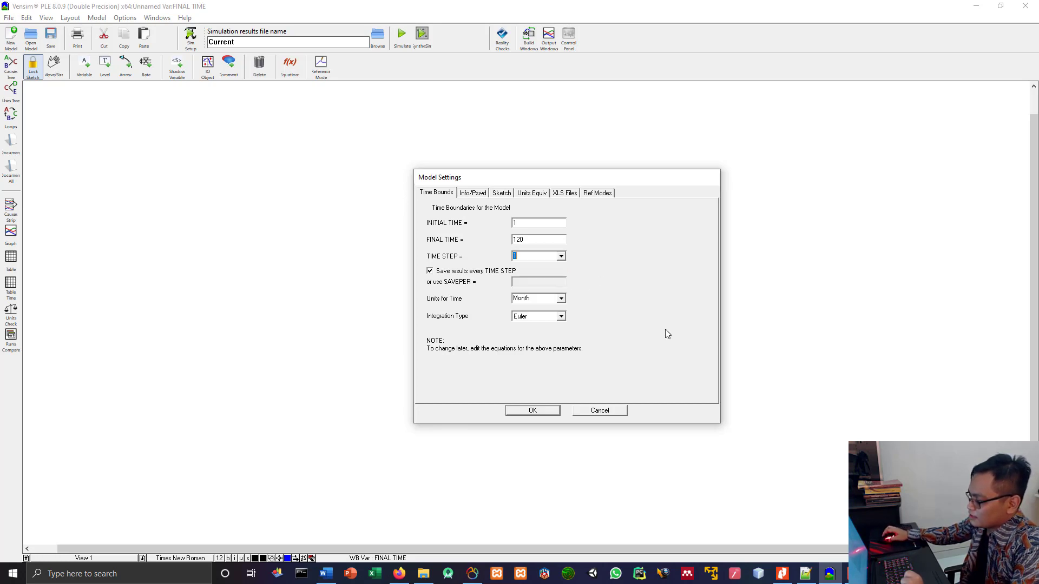
click(533, 411)
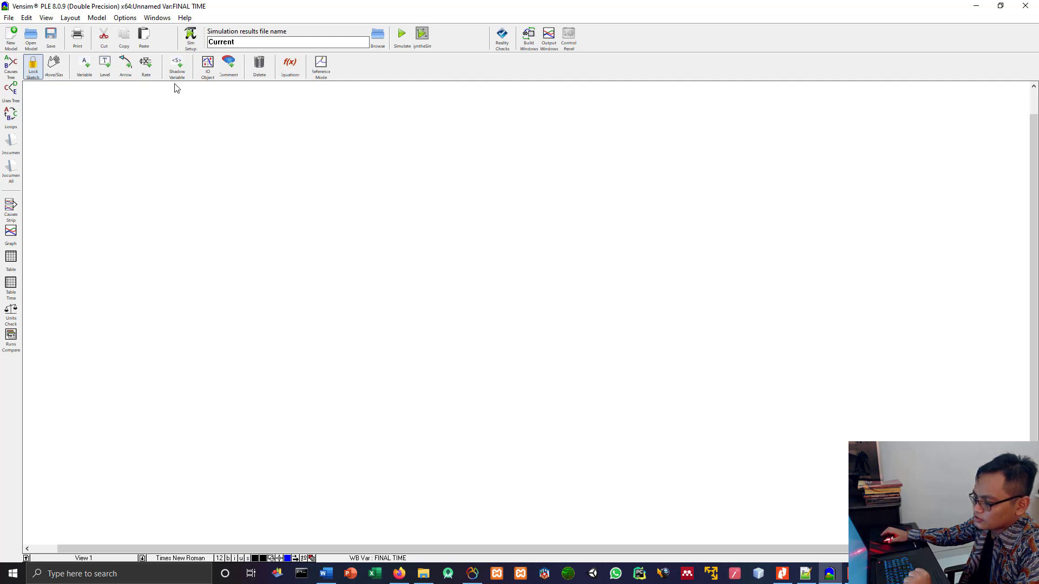
Step: Add a level named "saldo" near the middle of the empty sketch
click(105, 66)
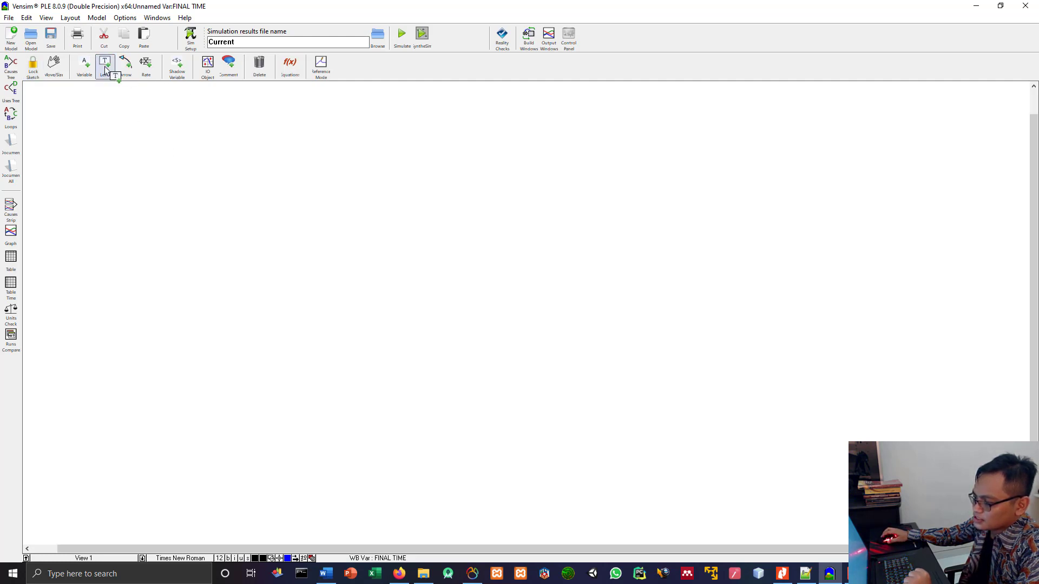
click(450, 258)
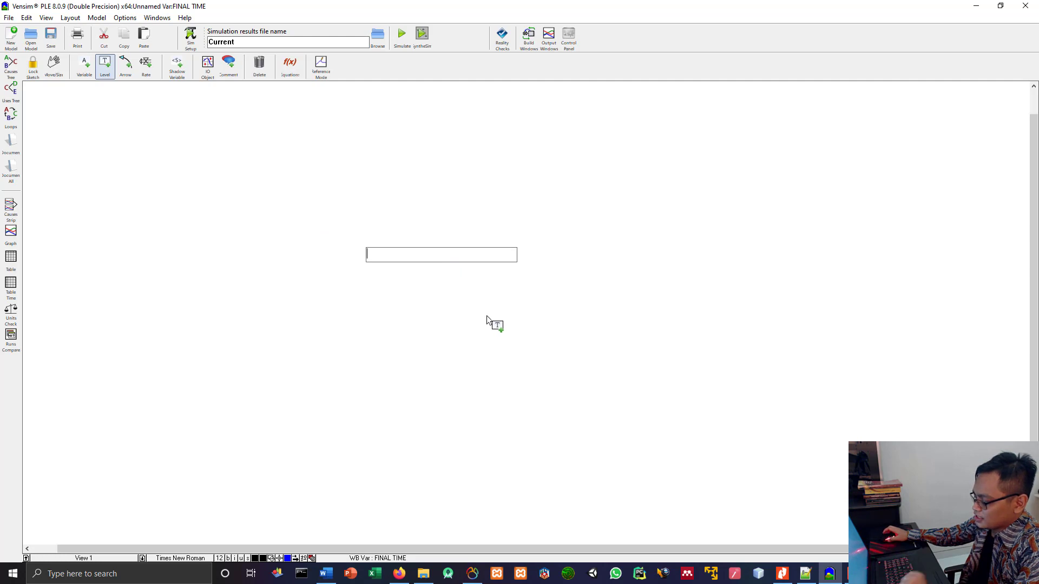
text(saldo)
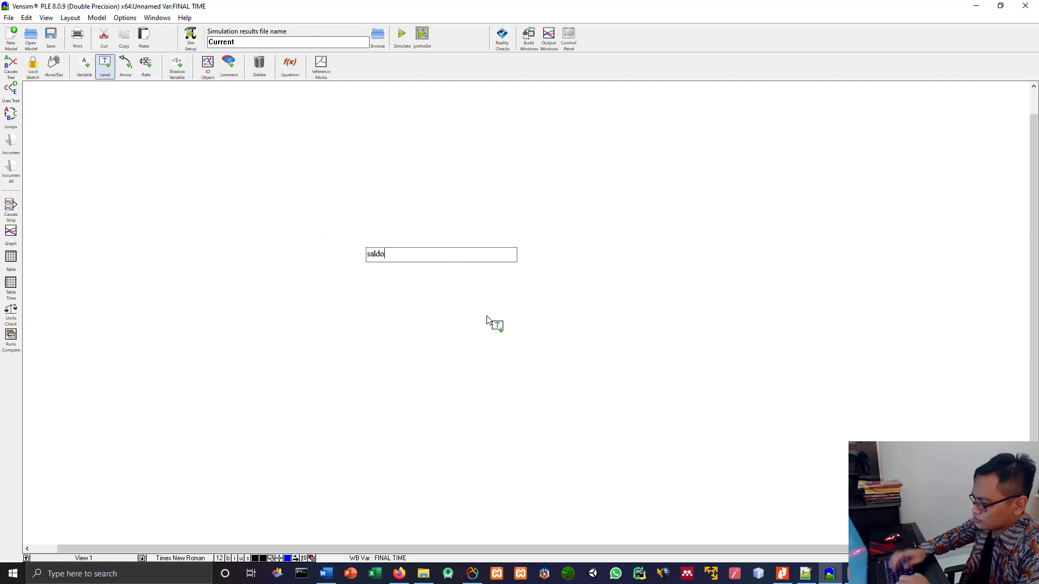
key(Return)
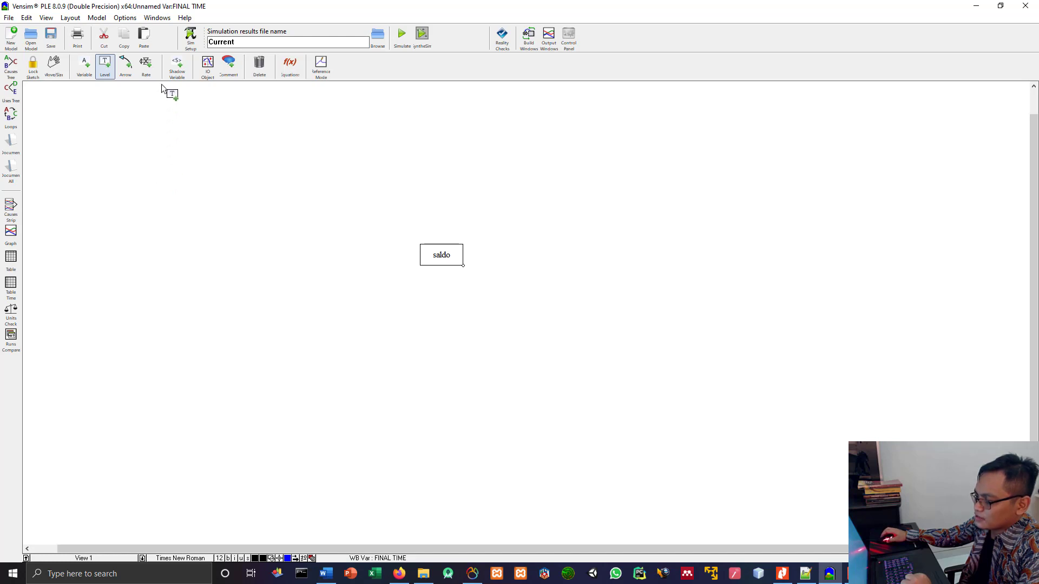
Step: Draw a rate named "pemasukan" flowing from a cloud on the left into the saldo level
click(146, 66)
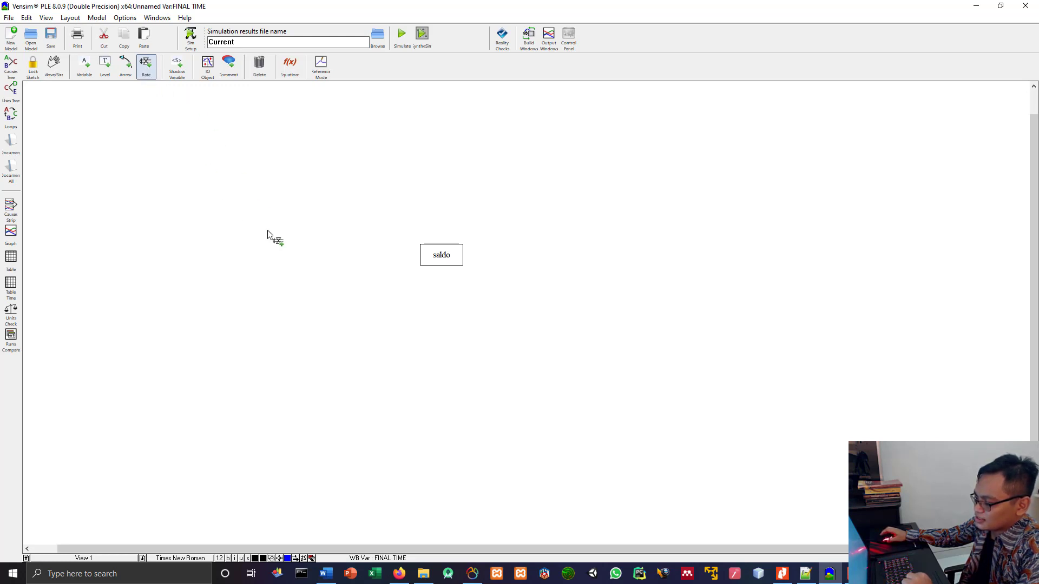
click(281, 255)
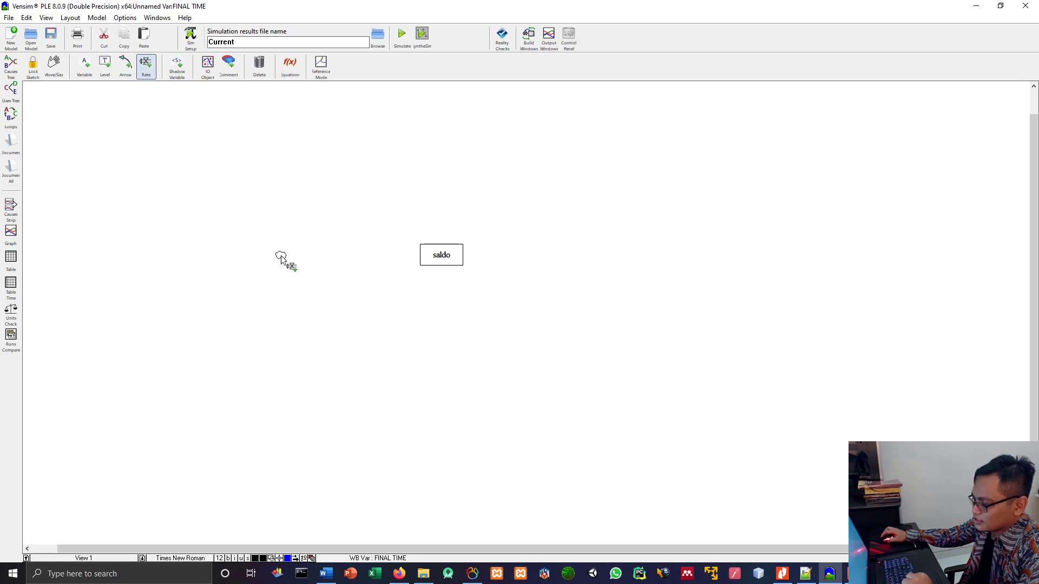
click(429, 260)
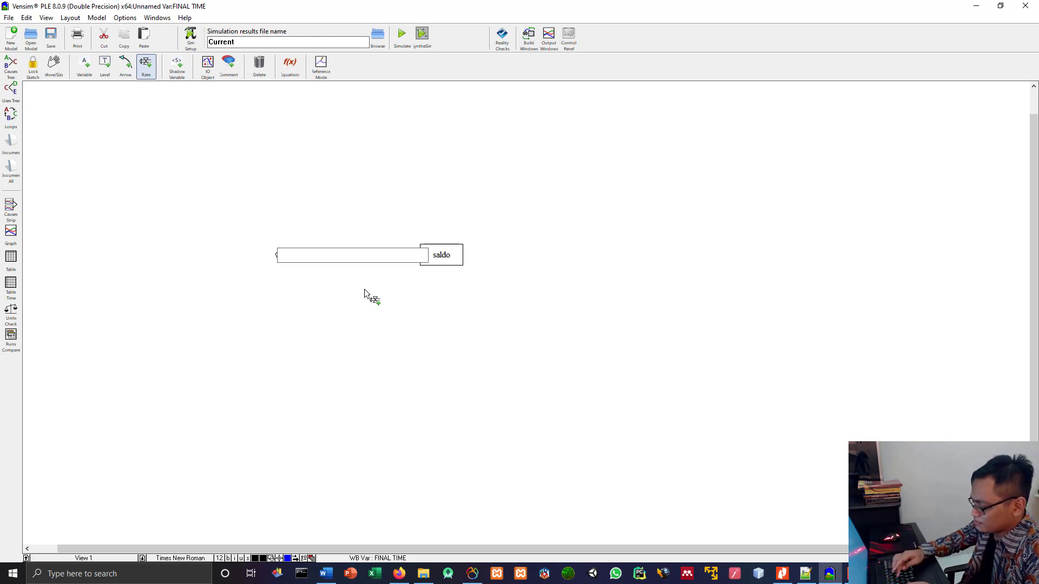
text(pemasukan)
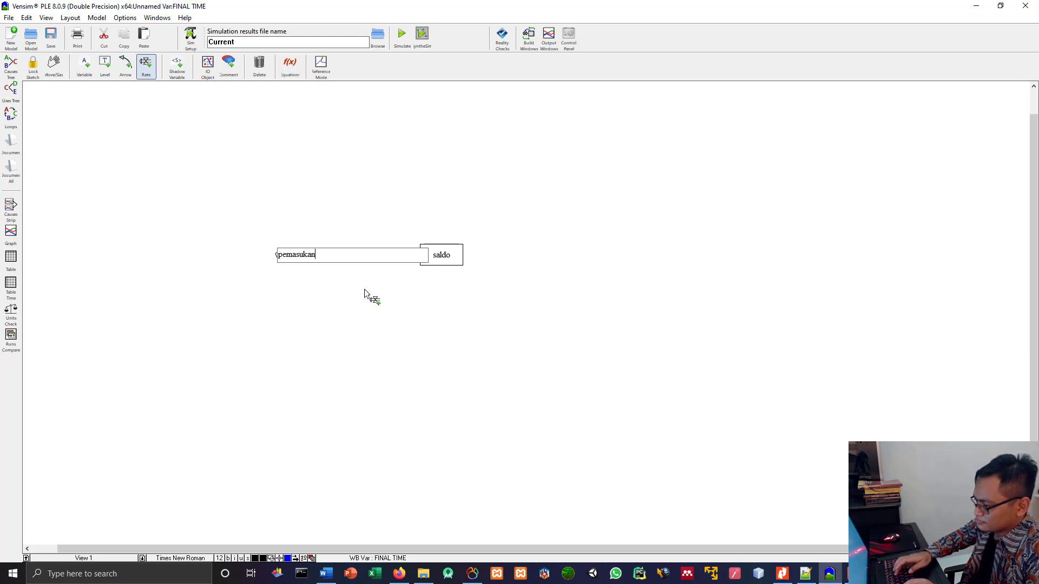
key(Return)
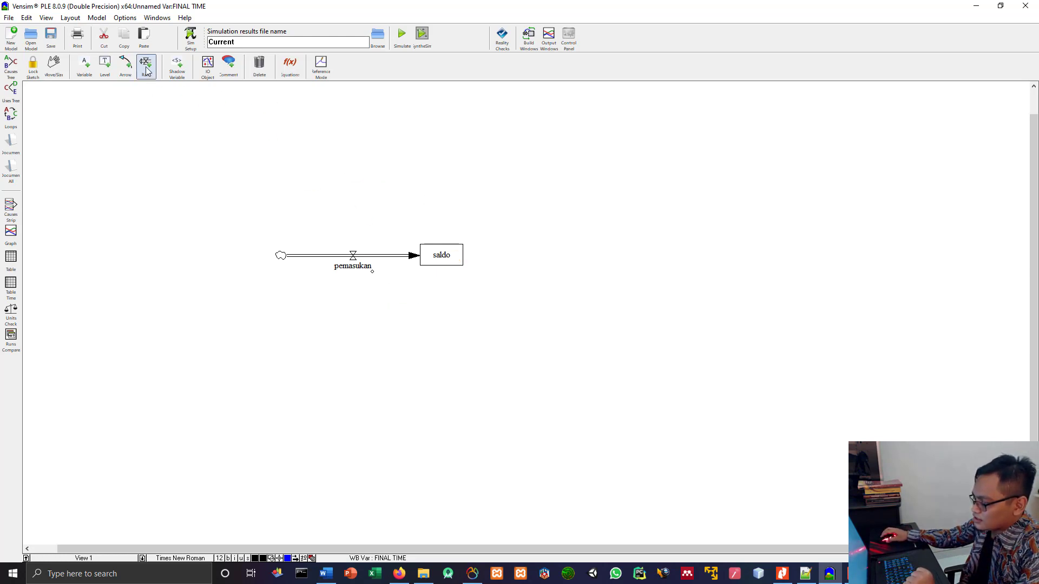
Step: Draw a rate named "pengeluaran" flowing out of the saldo level to a cloud on its right
click(447, 254)
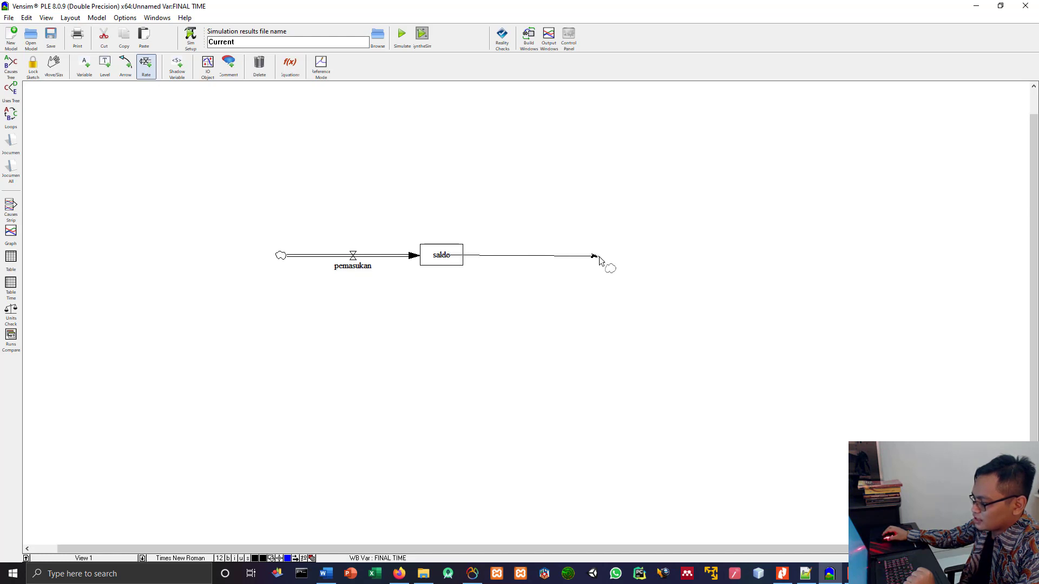
click(599, 259)
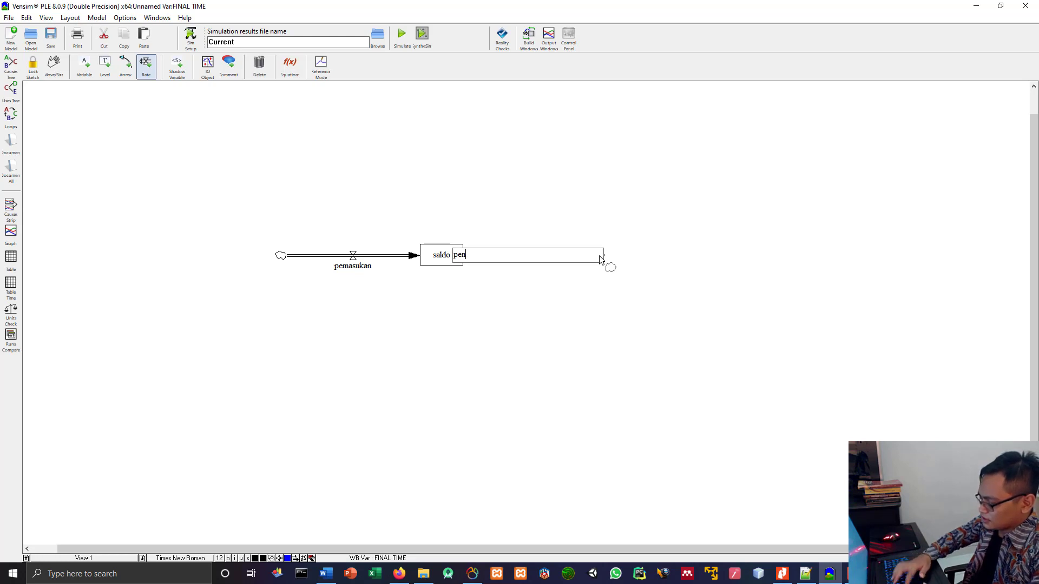
text(pengeluaran)
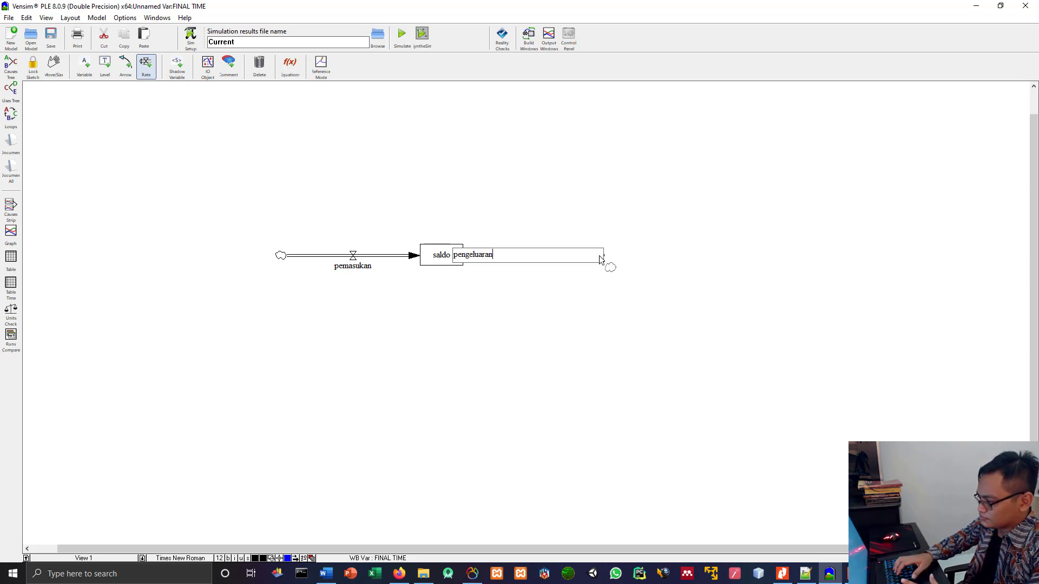
key(Return)
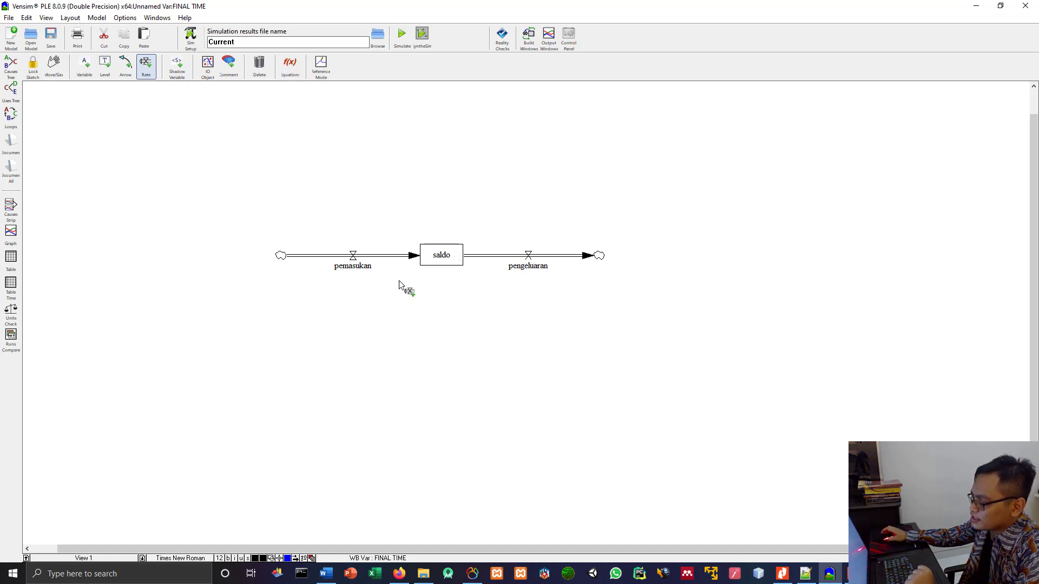
Step: Set the saldo level's initial value to 0 in its equation, check the syntax and accept it
click(290, 75)
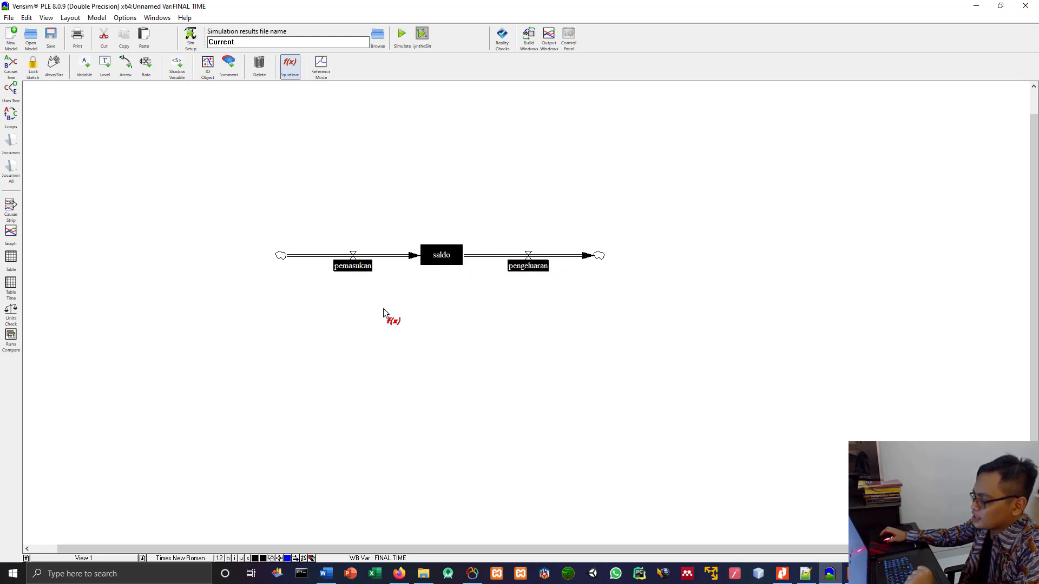
click(449, 262)
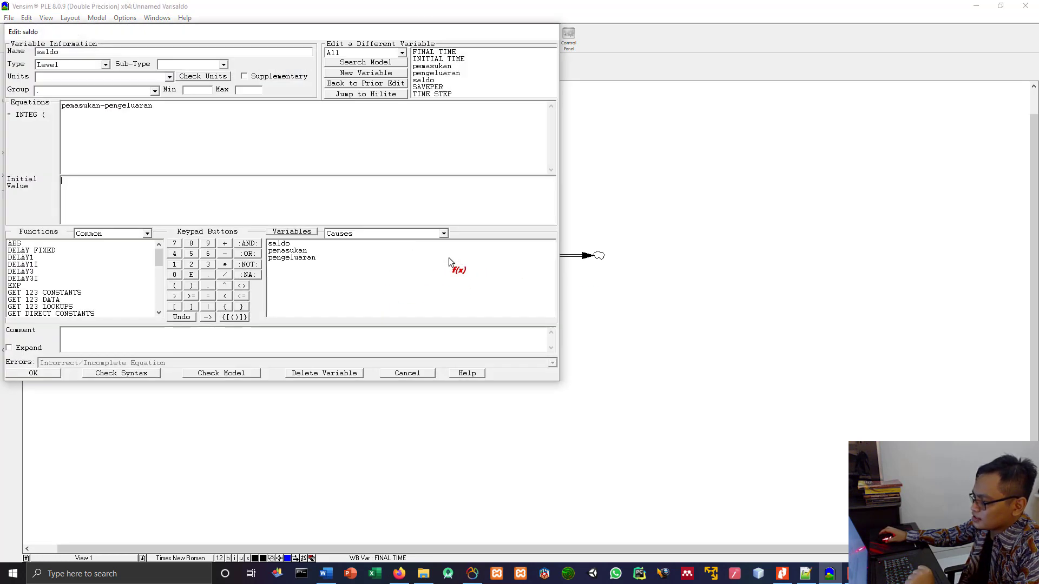
drag(385, 32, 655, 110)
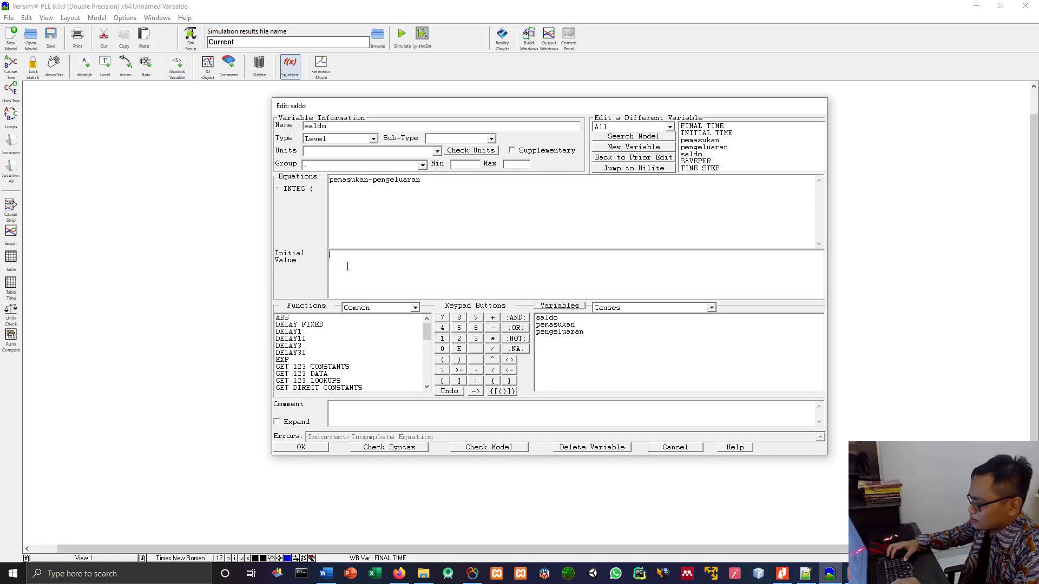
text(0)
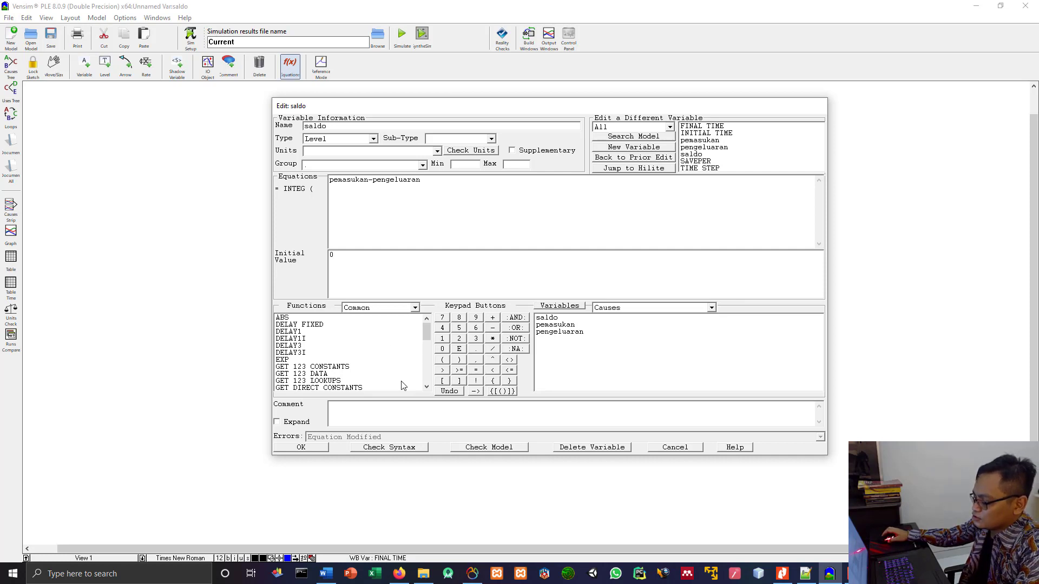
click(391, 449)
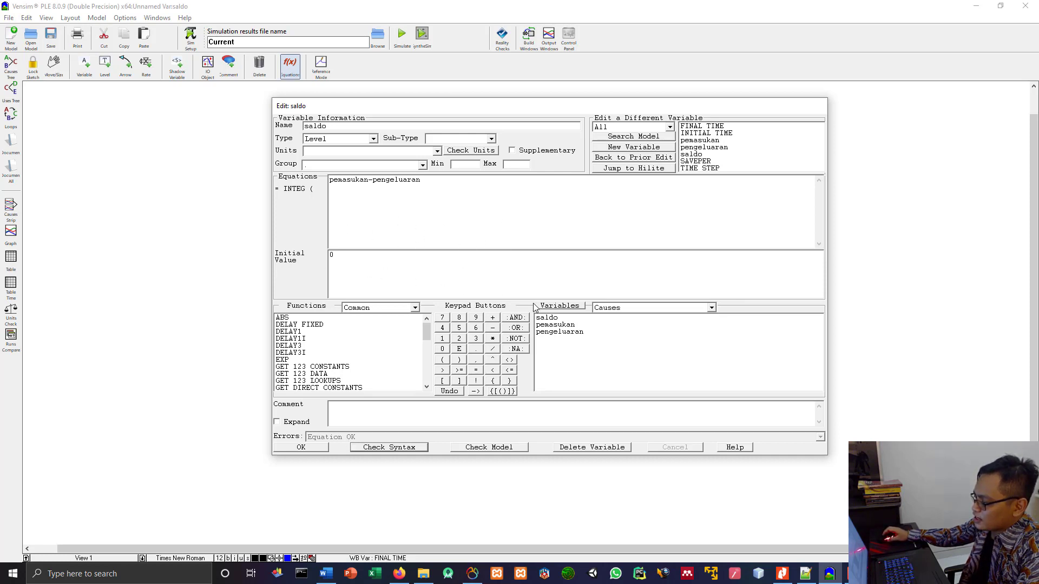
click(316, 448)
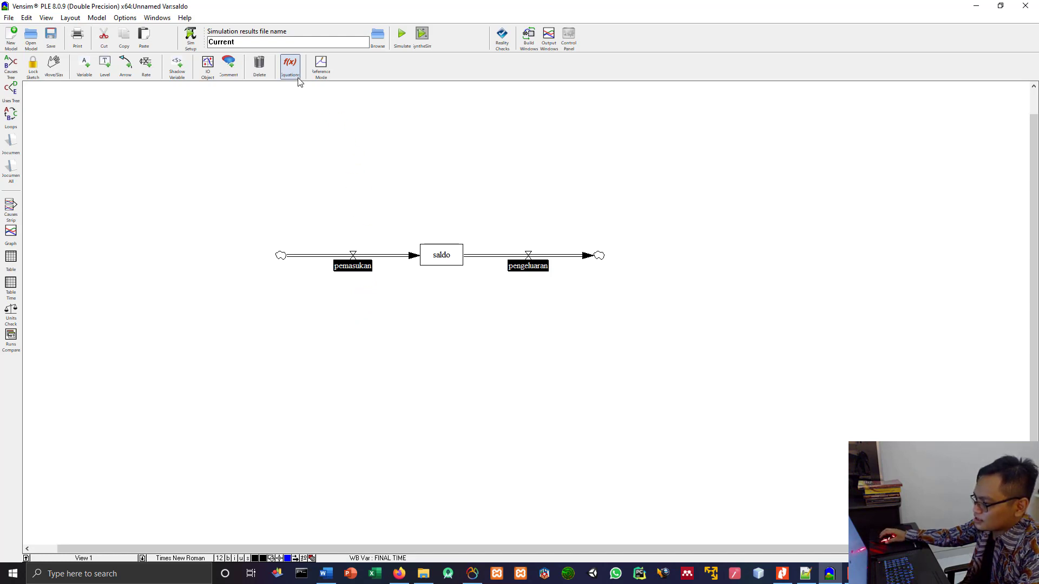
Step: Set the pemasukan rate's equation to the constant 1500000, check the syntax and accept it
click(355, 268)
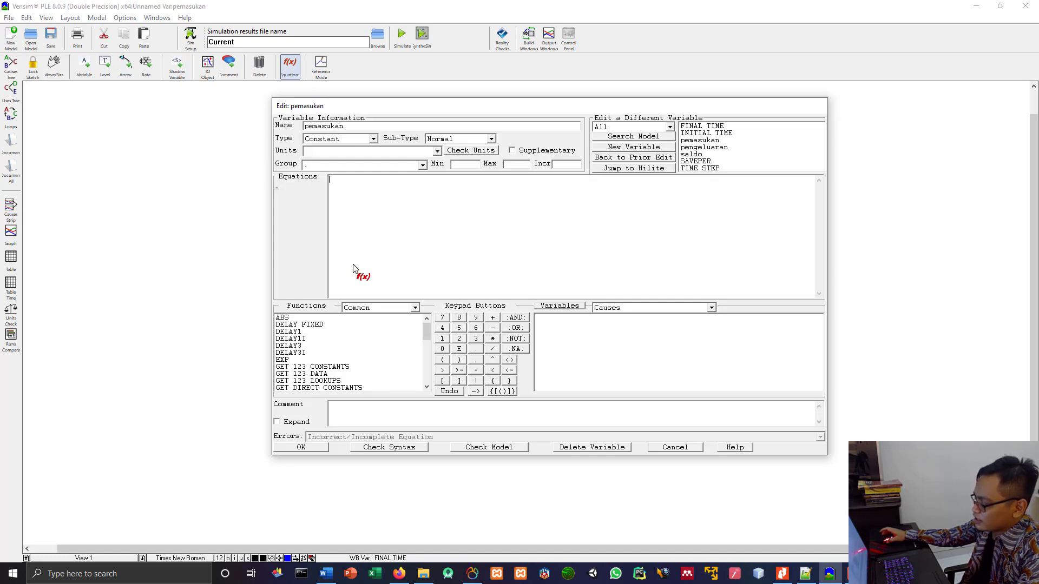
text(150)
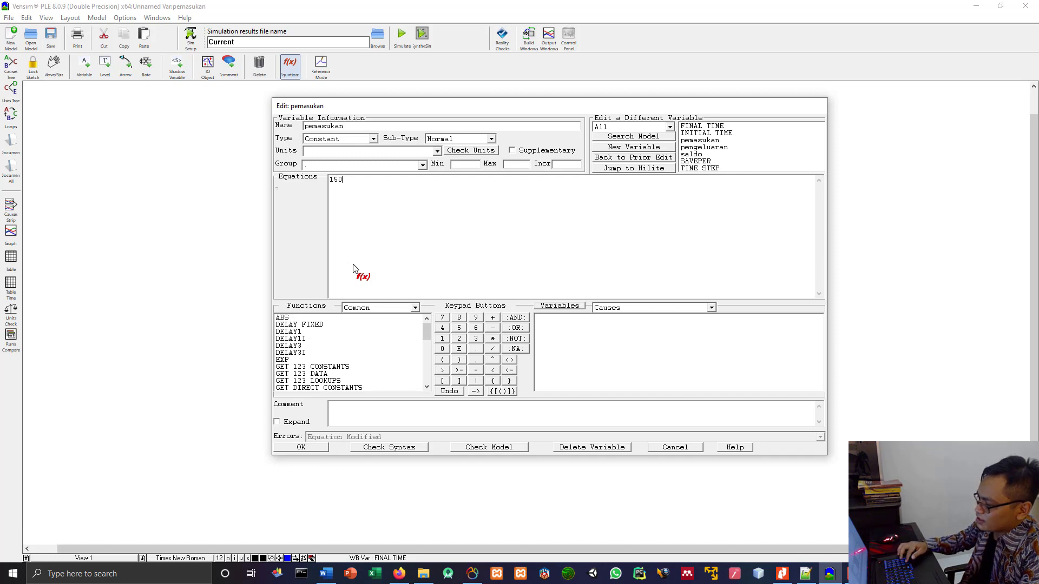
text(000)
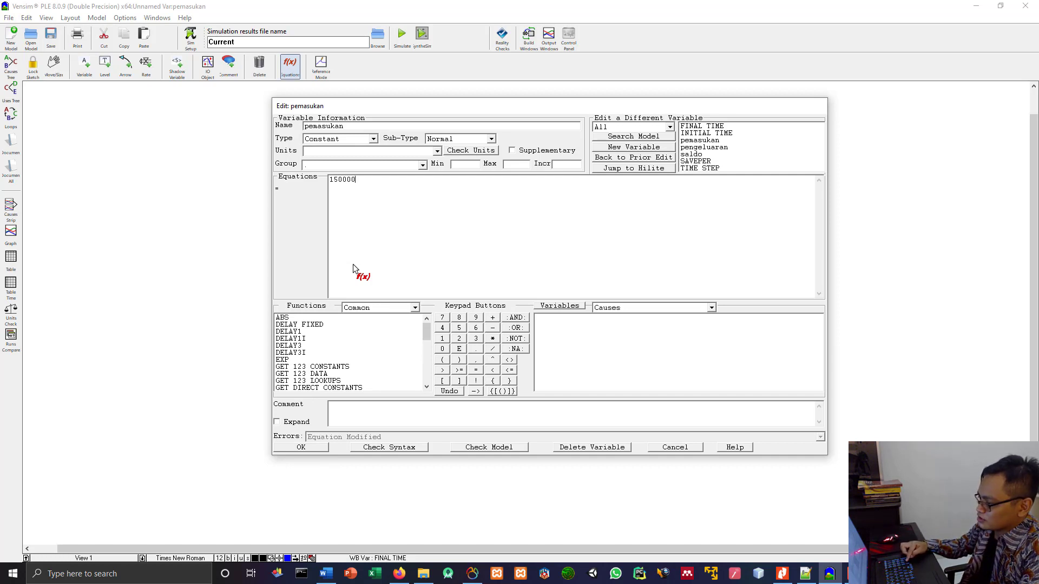
key(BackSpace)
key(BackSpace)
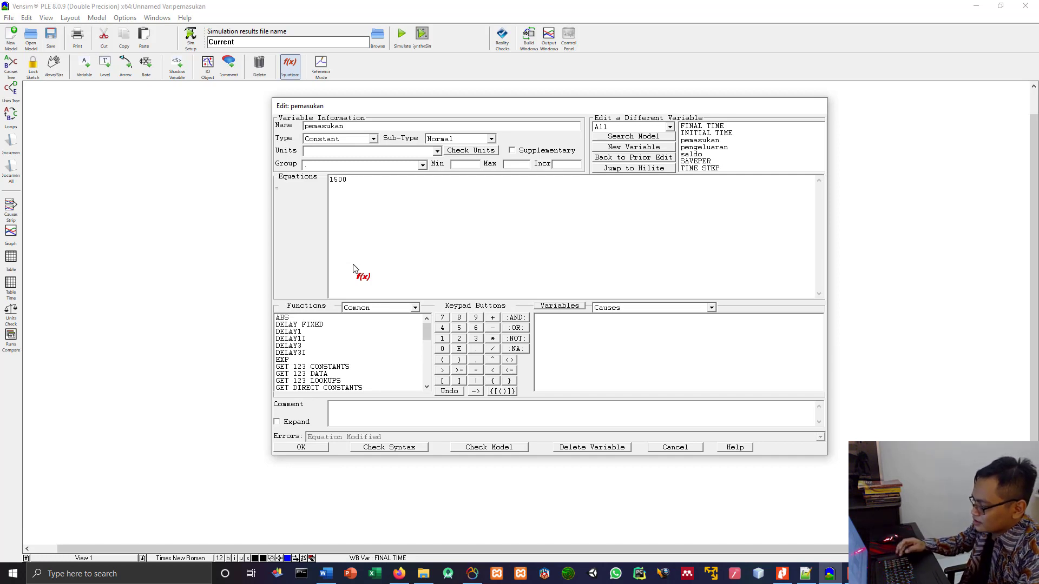
text(000)
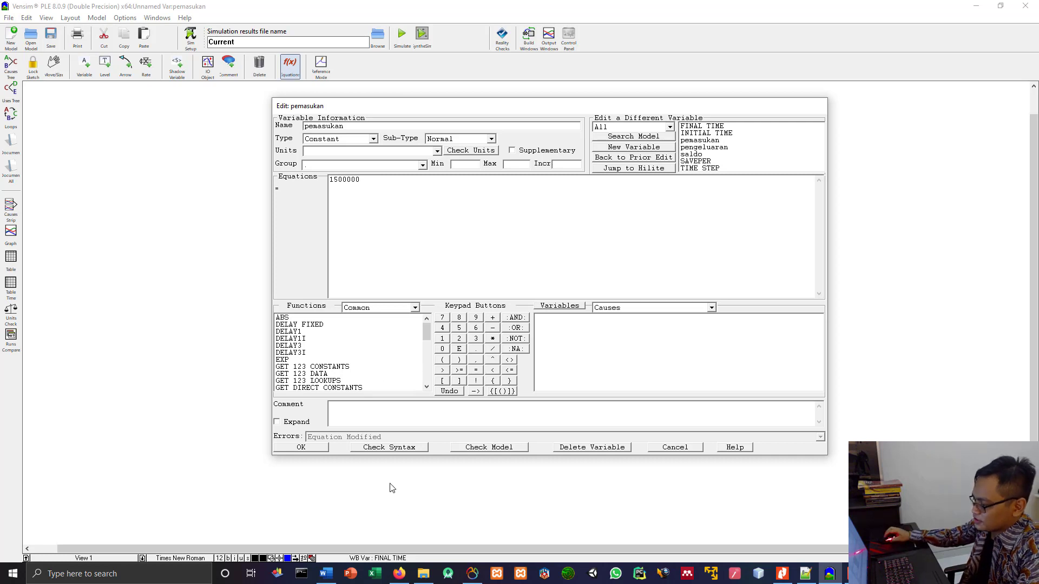
click(407, 448)
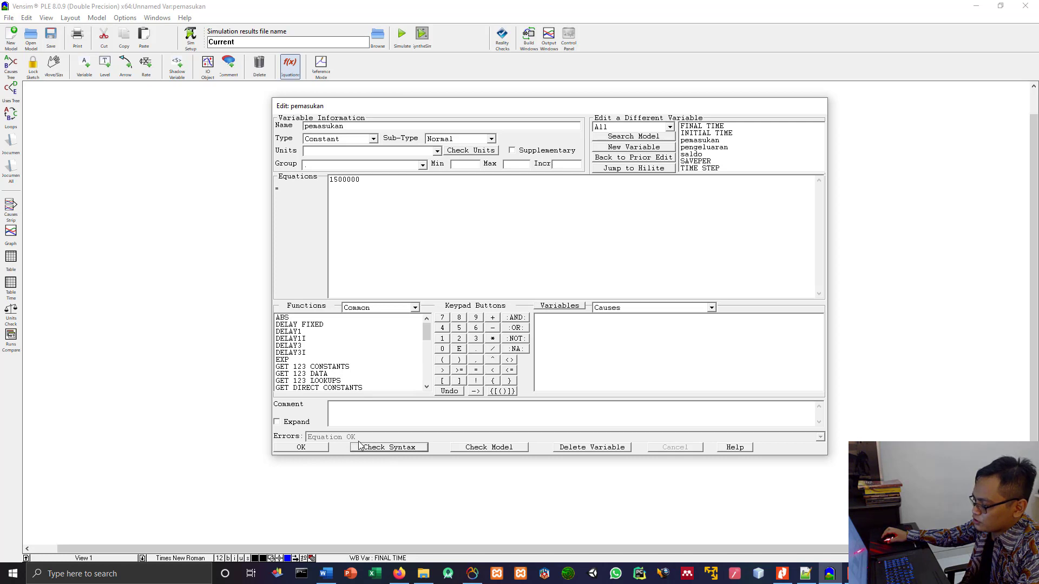
click(325, 448)
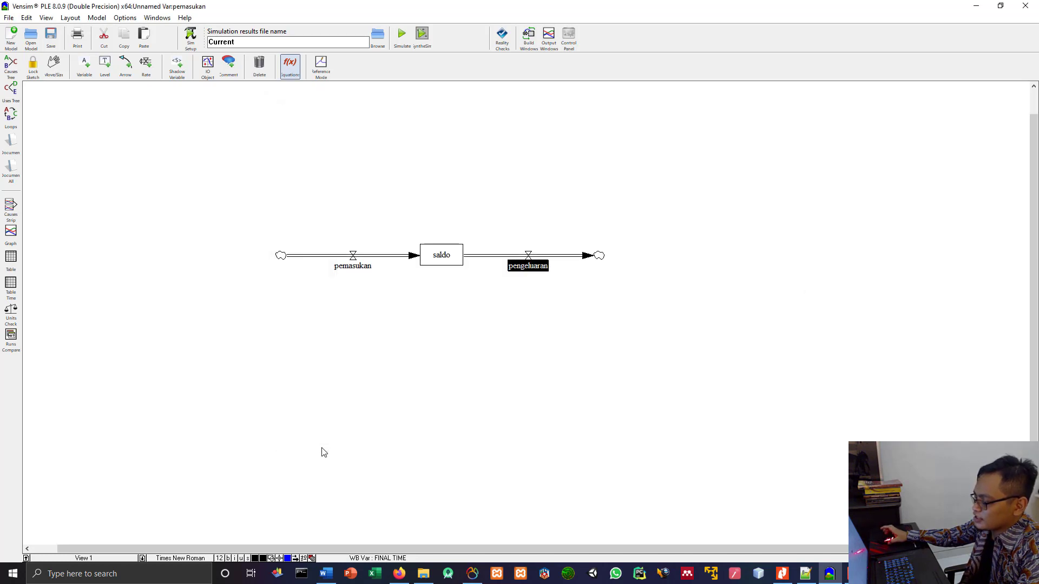
Step: Set the pengeluaran rate's equation to the constant 900000 and accept it
click(528, 260)
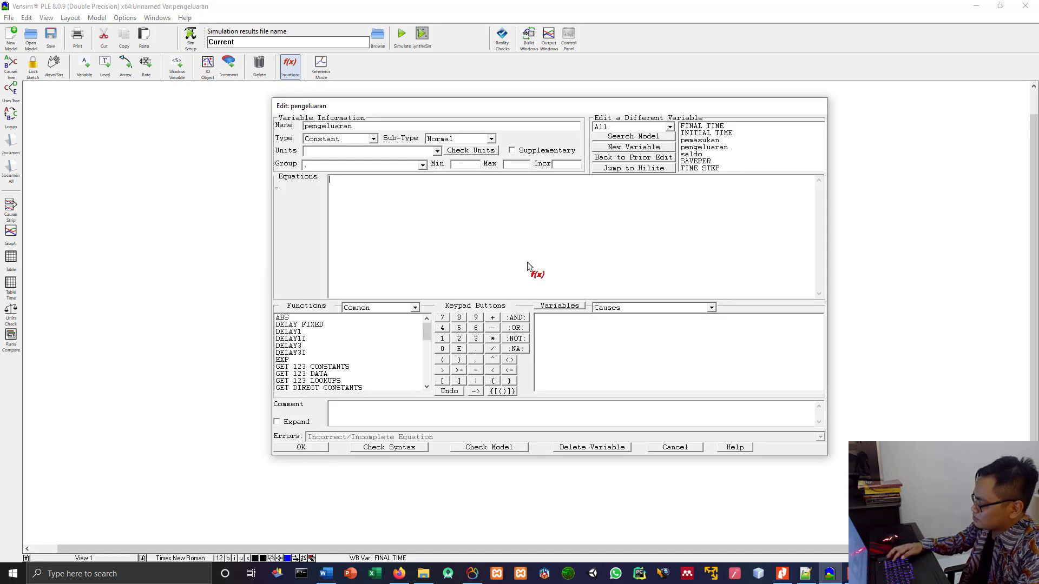
text(900000)
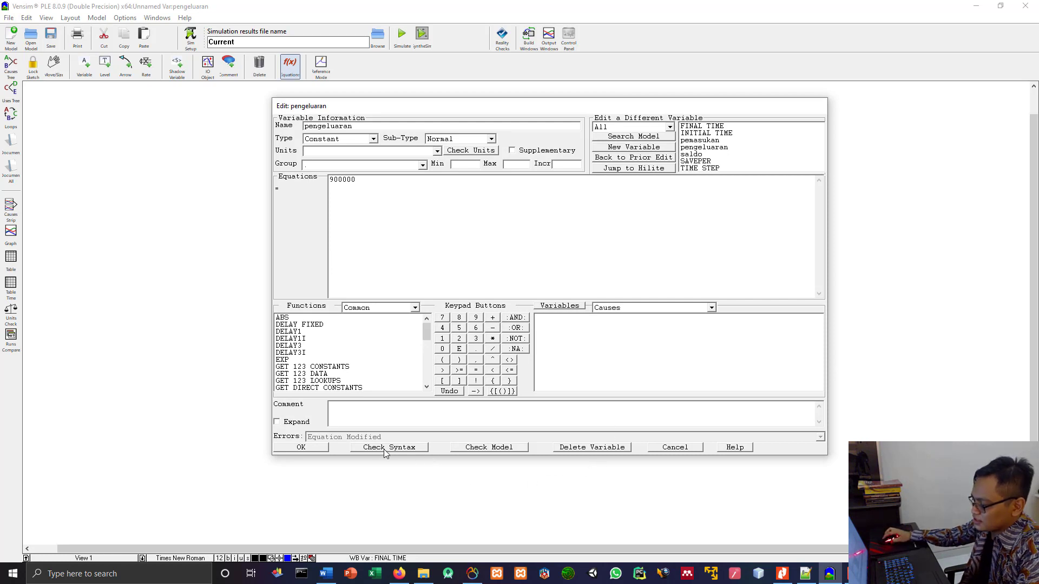
click(301, 448)
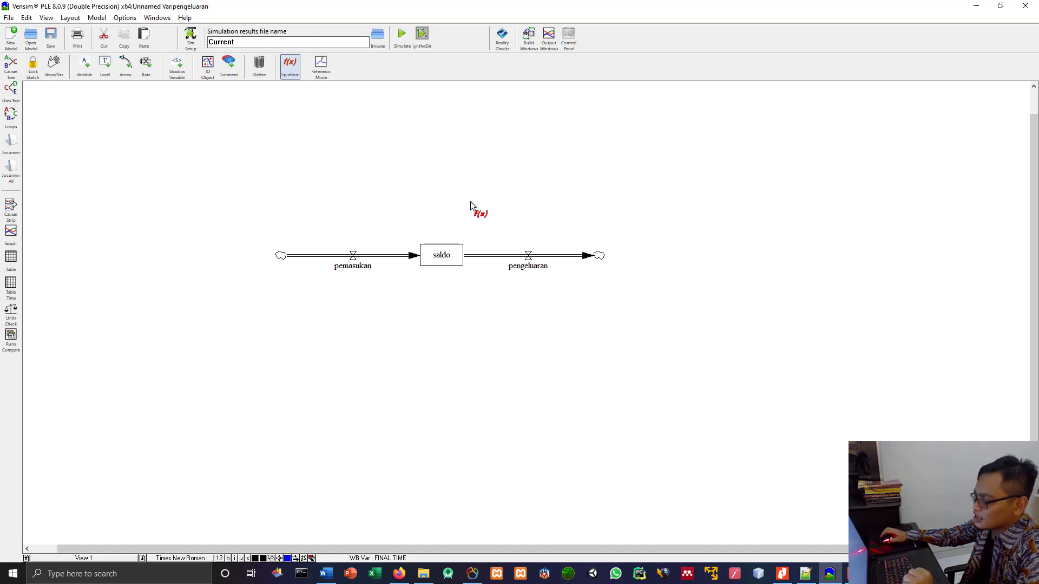
Step: Simulate the model, agree to save the sketch for backup, and name the results dataset "model saldo" in the project vensim folder
click(400, 38)
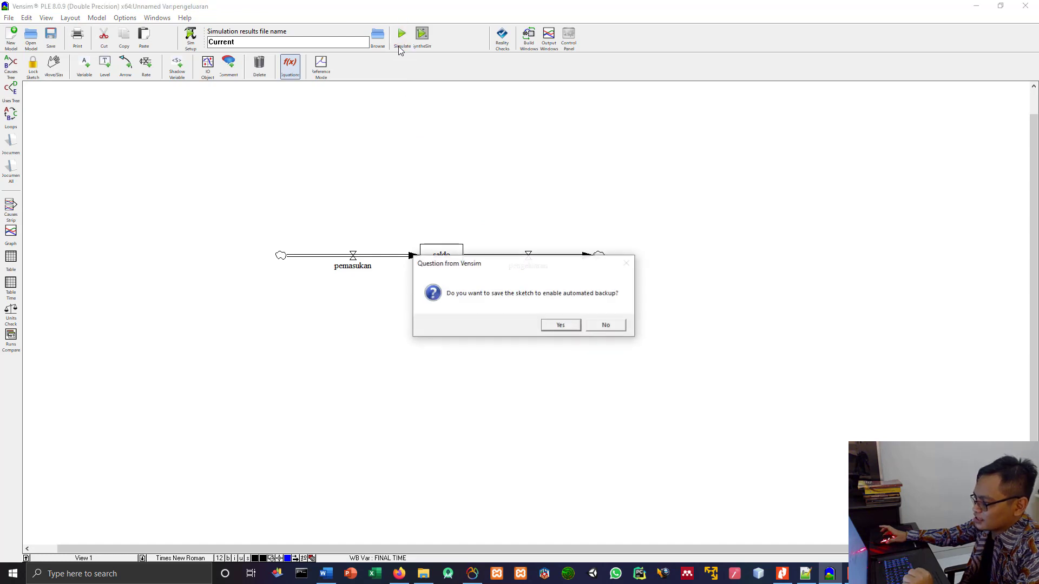
click(552, 327)
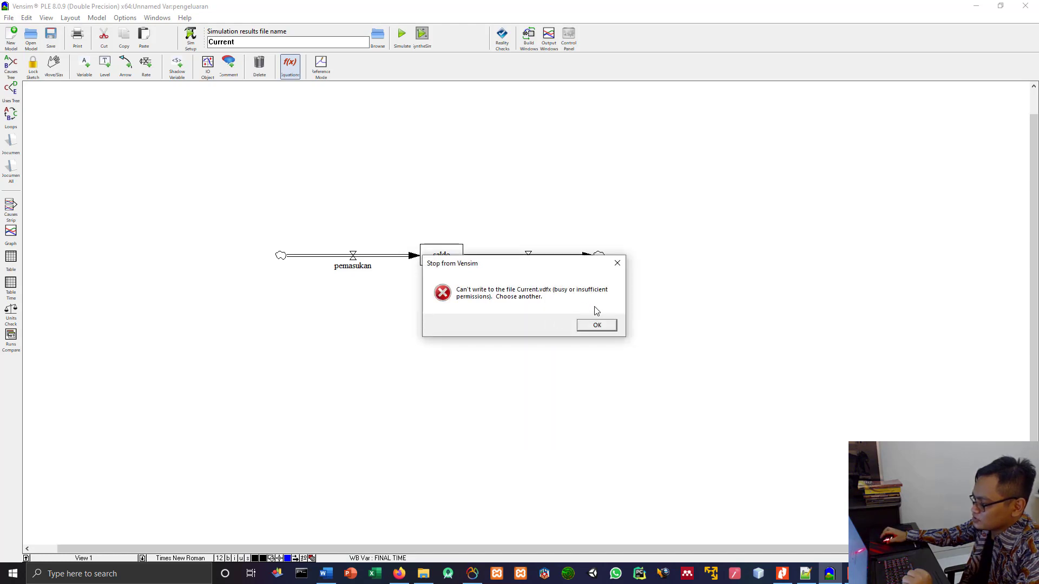
click(596, 325)
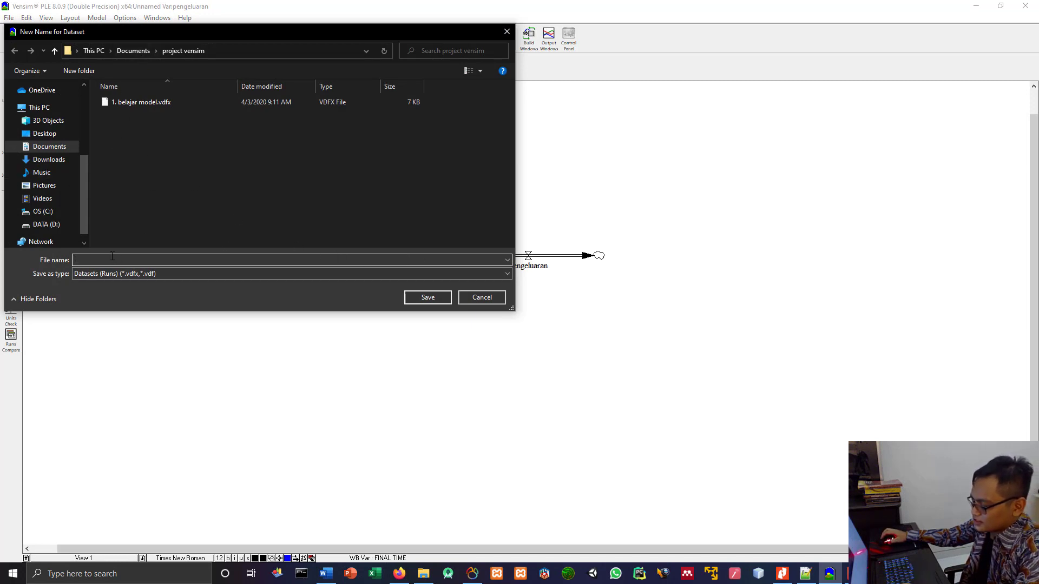
text(mod)
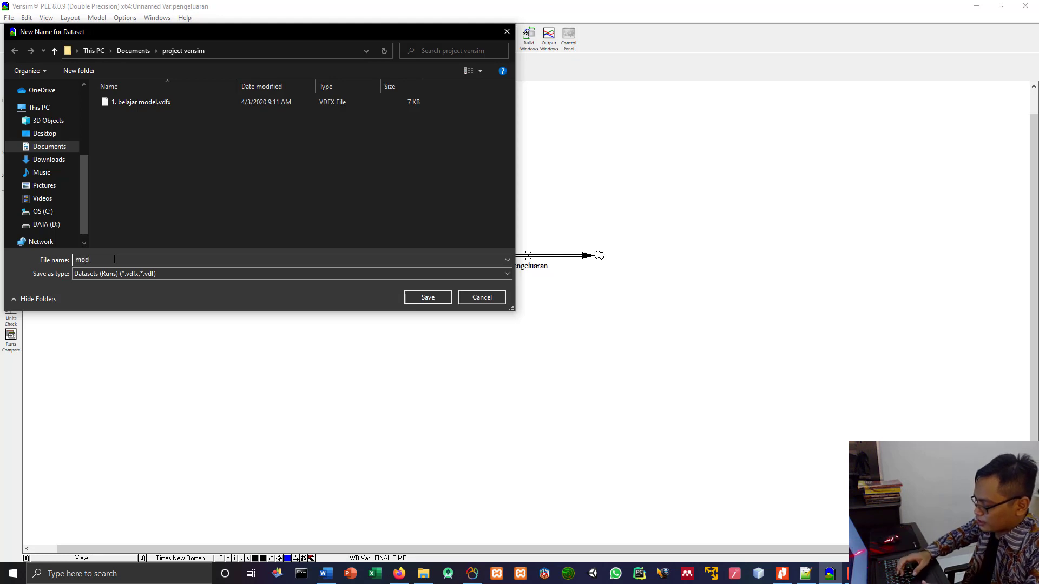
text(el saldo)
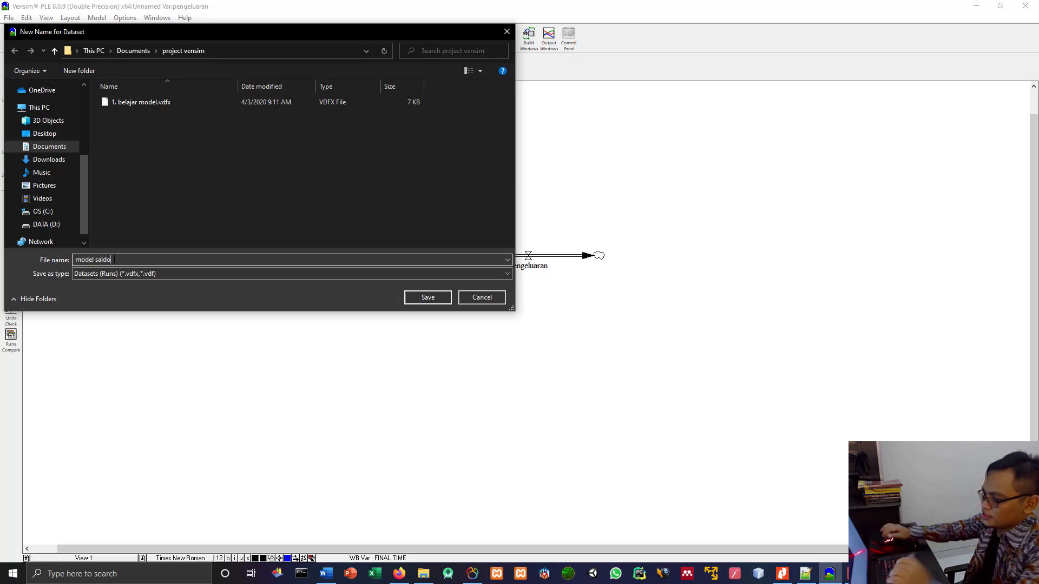
click(416, 298)
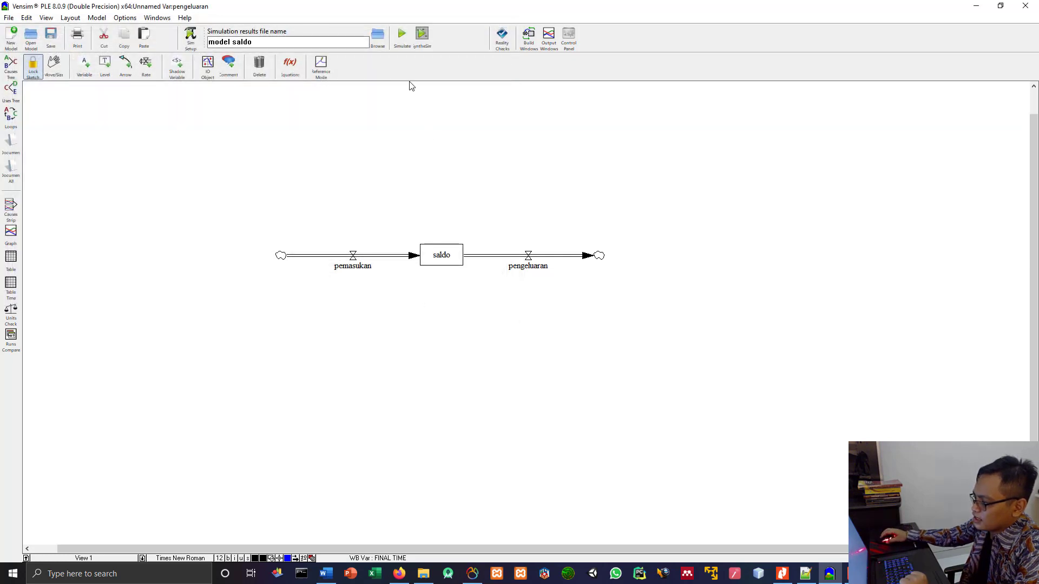
Step: Run the simulation again, overwriting the existing "model saldo" dataset, and select the saldo level as the variable to inspect
click(404, 46)
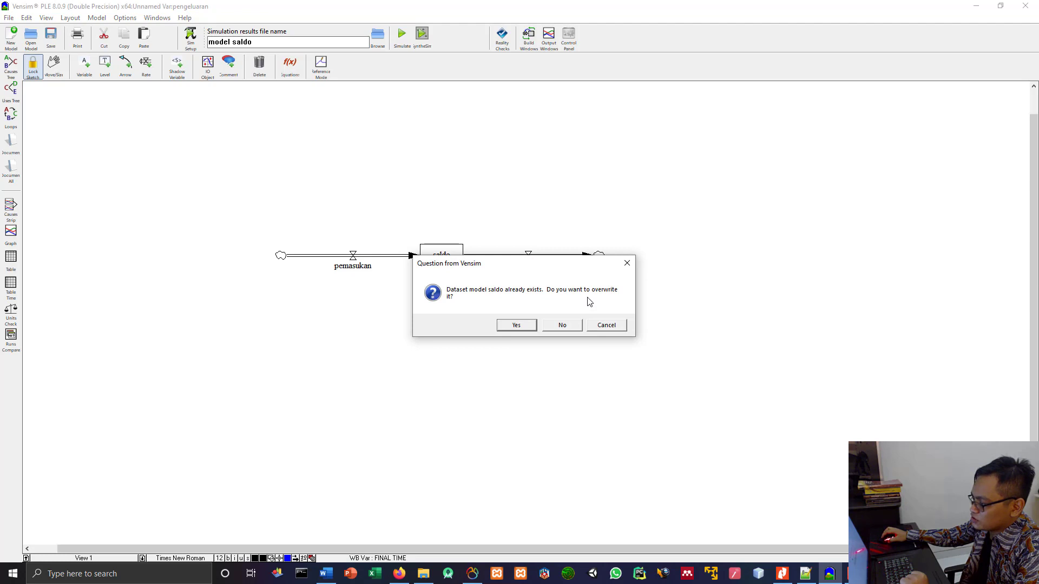
click(524, 329)
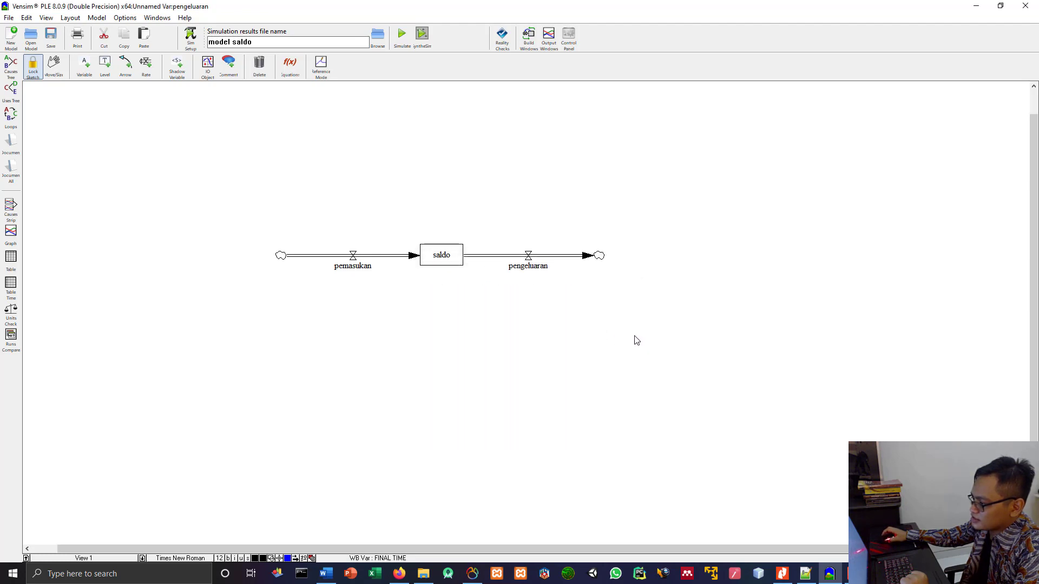
click(448, 258)
click(401, 33)
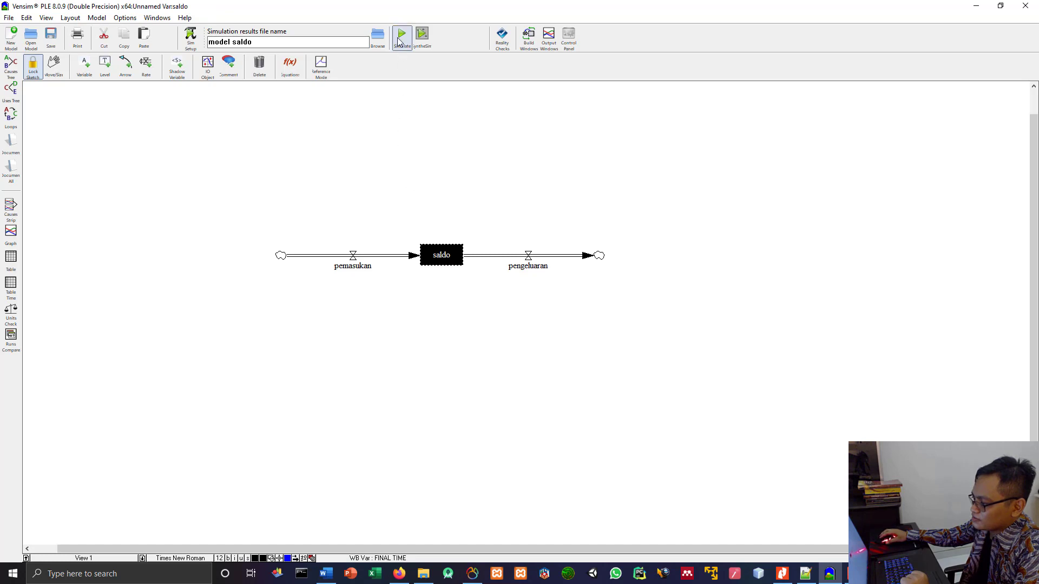
click(524, 329)
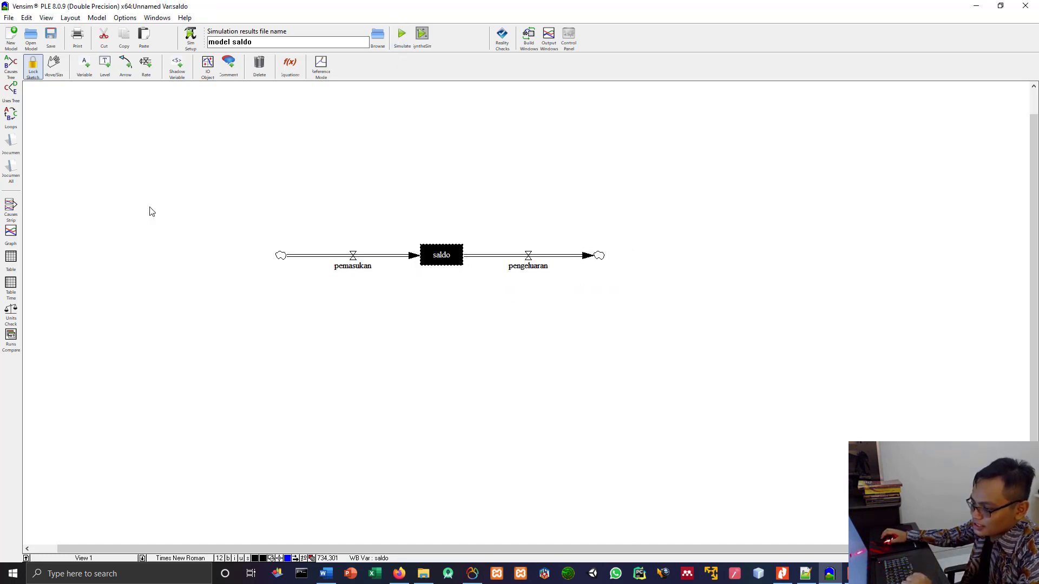
Step: Plot the saldo level over time, move the graph clear of the diagram to examine it, and close it
click(11, 232)
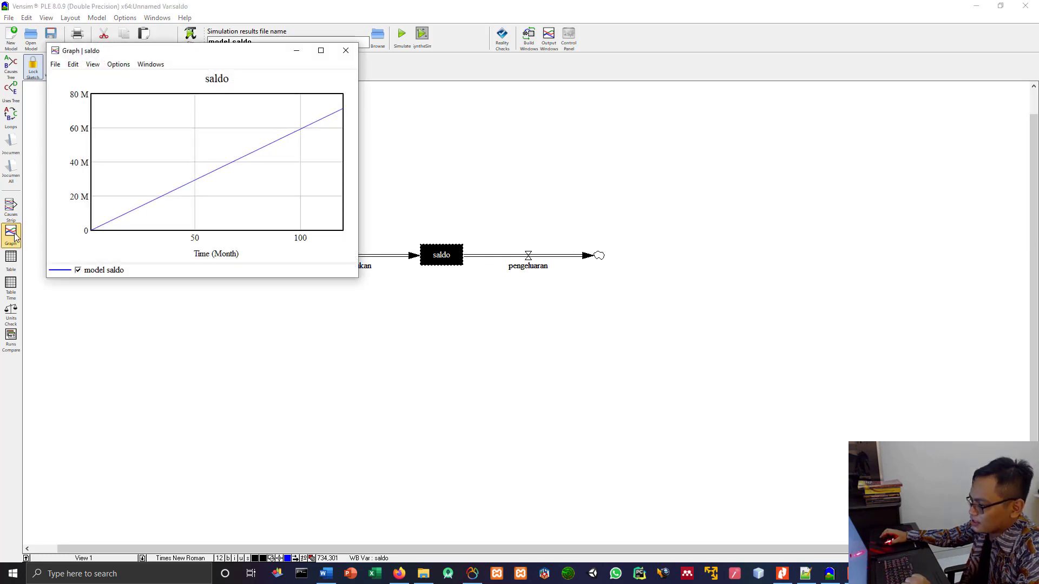
drag(266, 63, 860, 142)
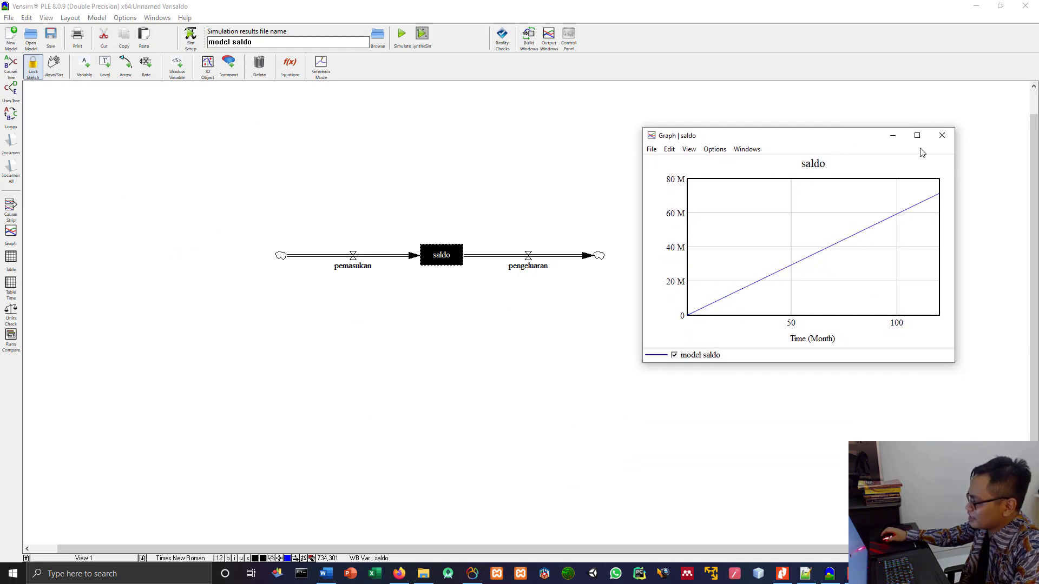
click(942, 136)
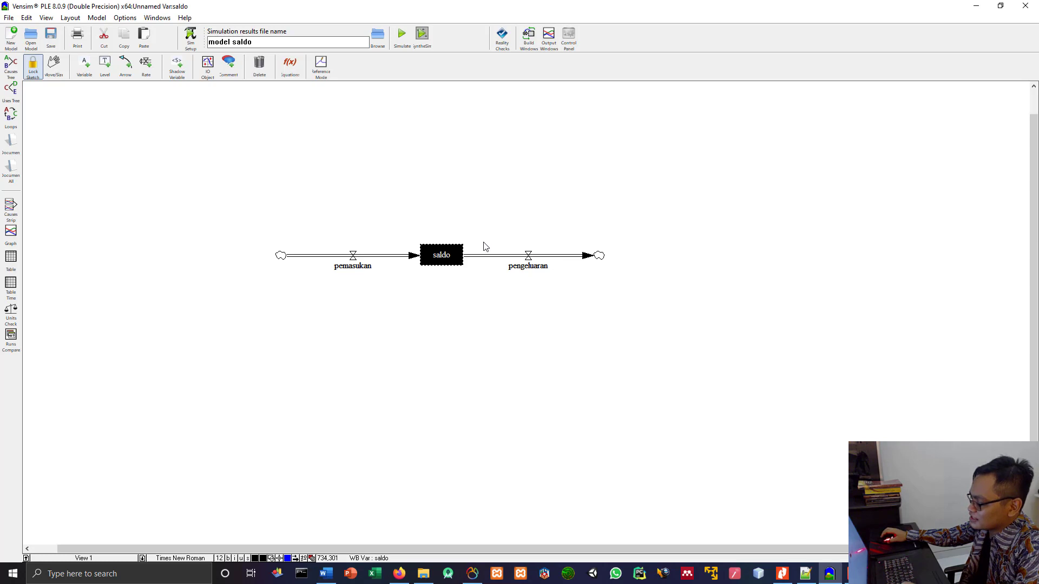
Step: Examine the saldo level's monthly values in a table with time running down, close the table and deselect saldo
click(444, 259)
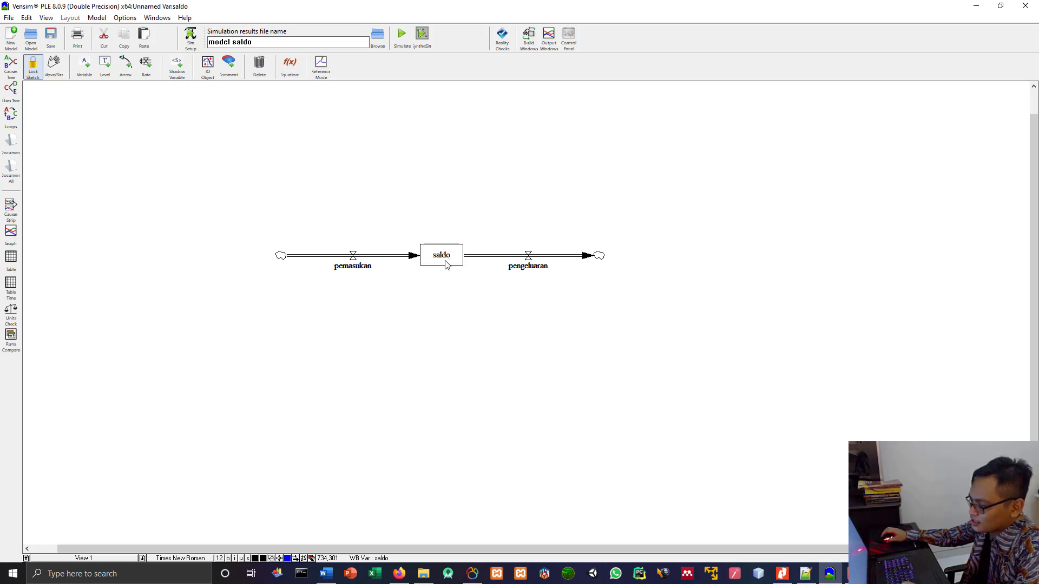
click(14, 283)
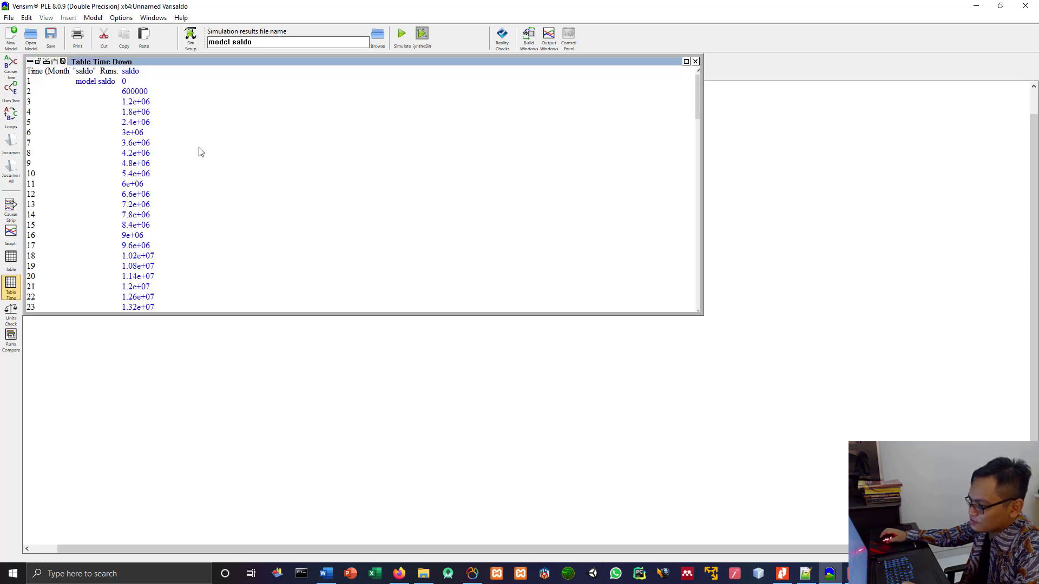
drag(250, 62, 533, 249)
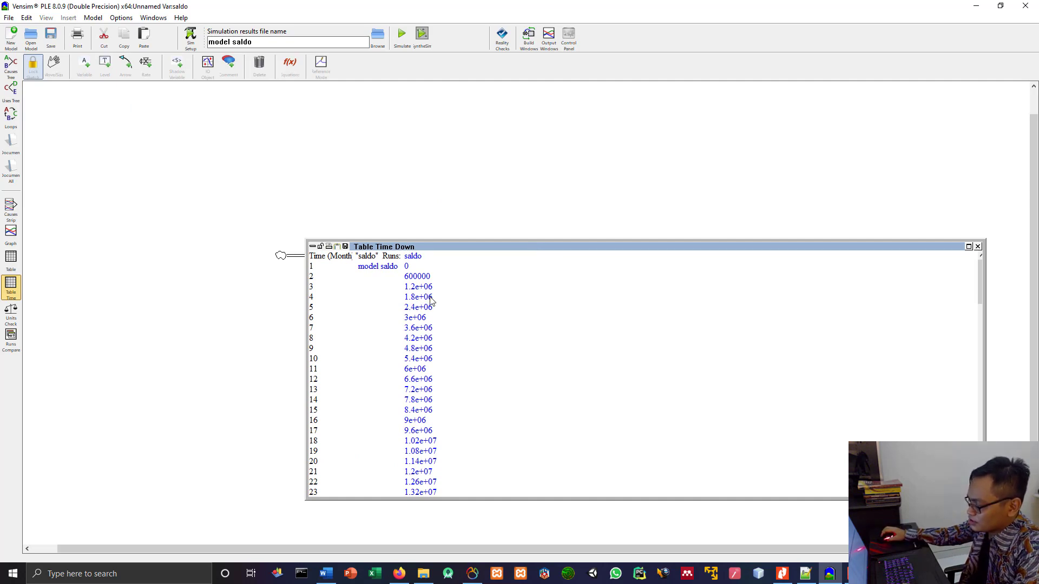
click(979, 248)
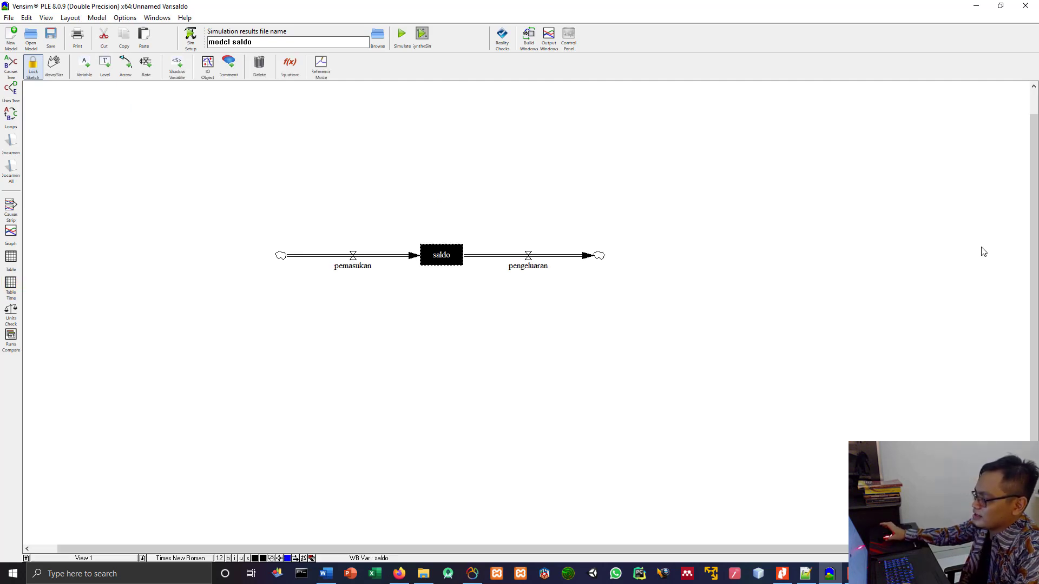
click(843, 252)
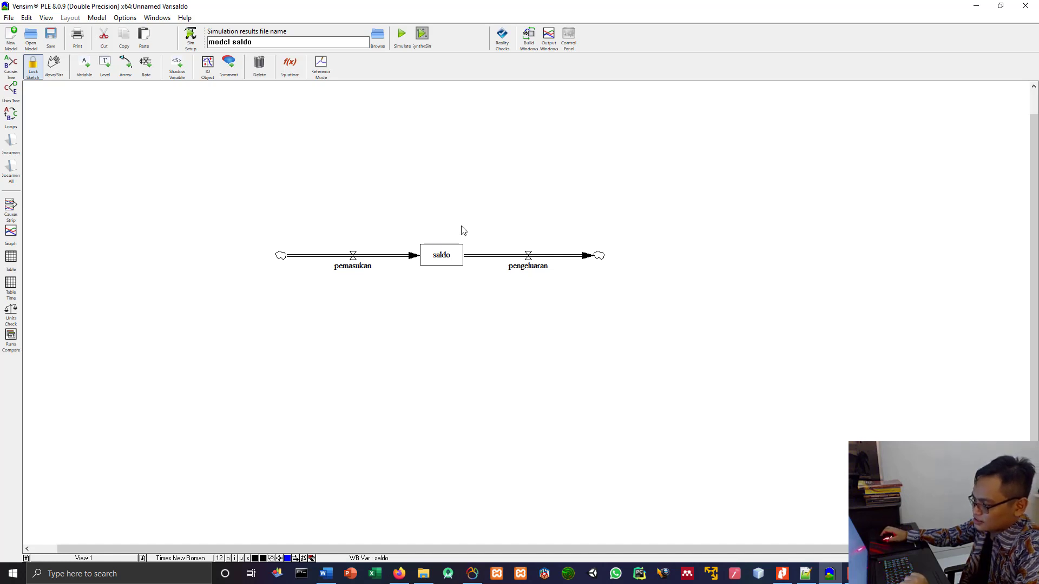
Step: Clear the constant from the pemasukan rate's equation and accept the empty equation
click(290, 65)
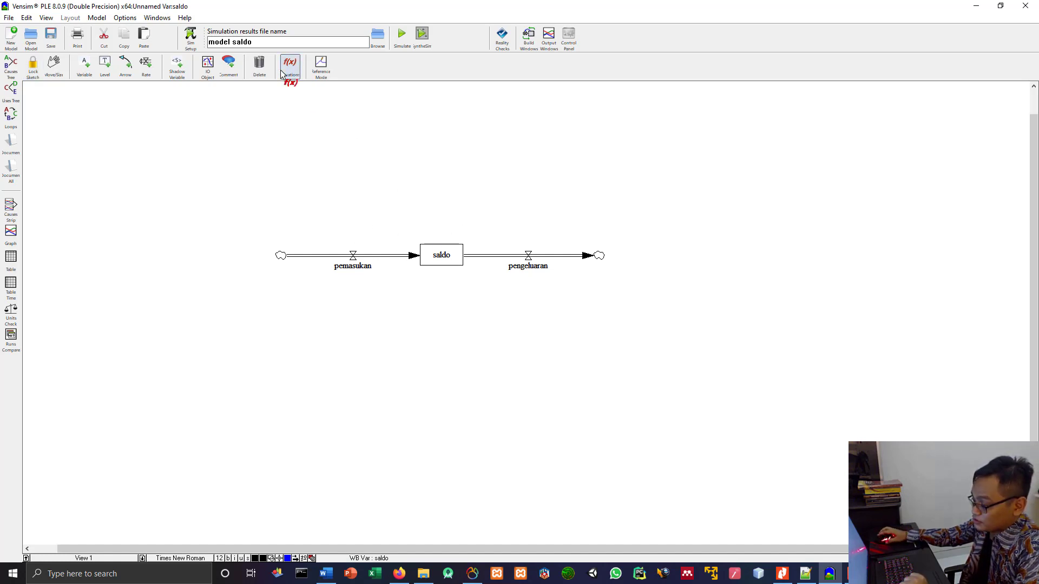
click(354, 263)
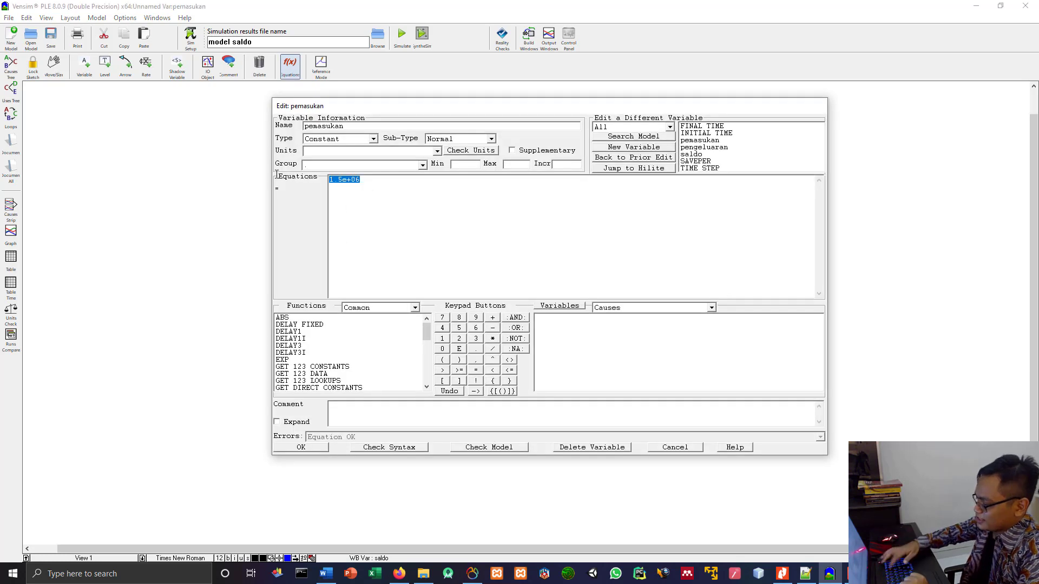
key(BackSpace)
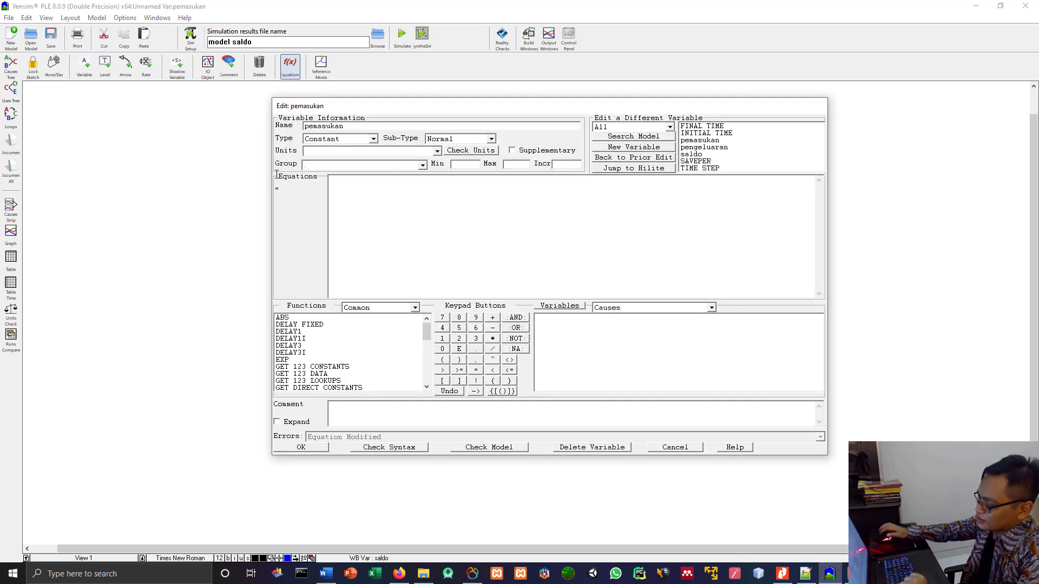
click(314, 450)
click(319, 450)
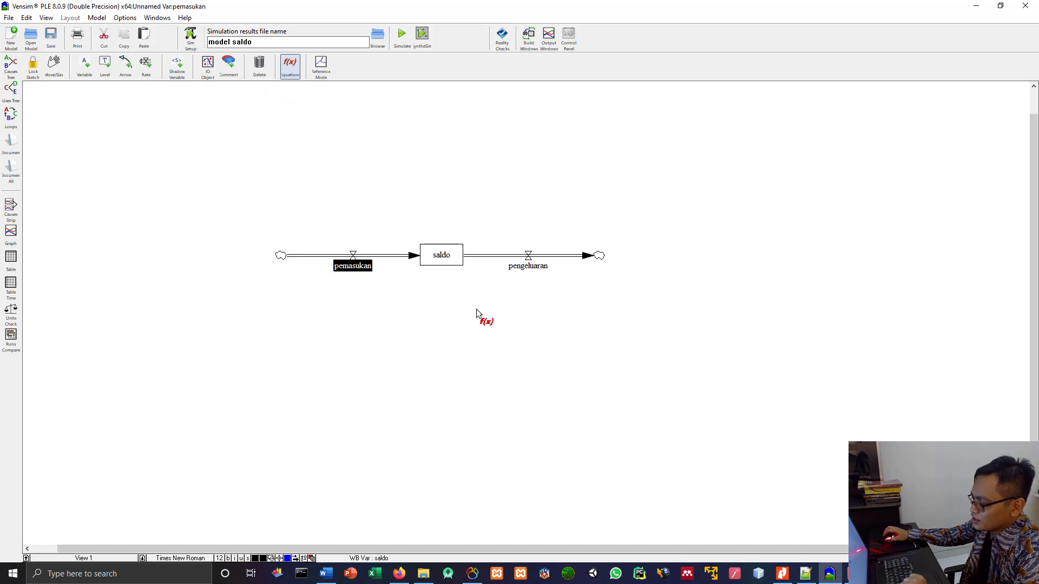
Step: Clear the constant from the pengeluaran rate's equation and accept the empty equation
click(526, 268)
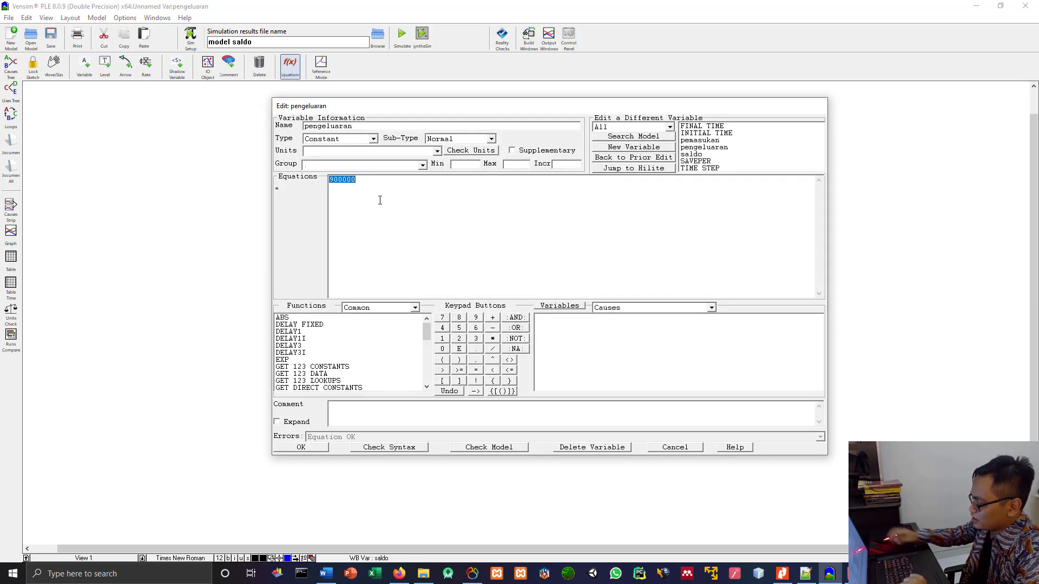
key(BackSpace)
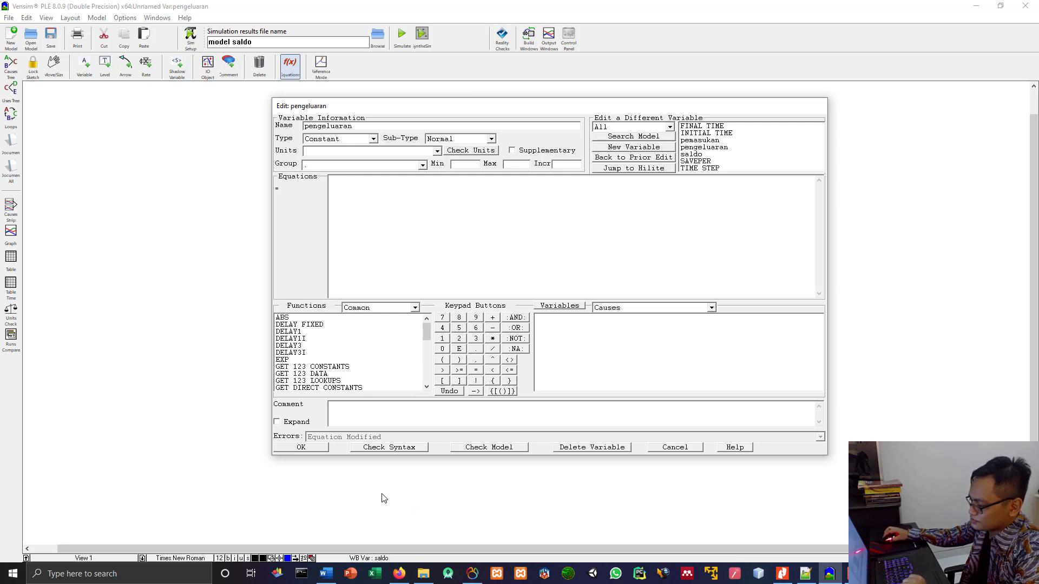
click(315, 448)
click(314, 447)
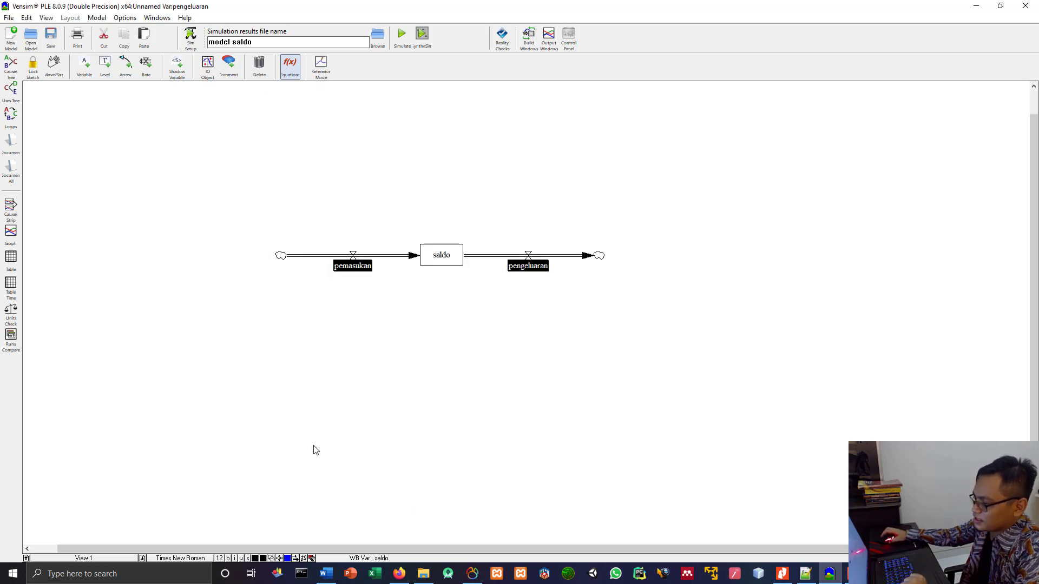
Step: Add three variables named gaji, uang saku and bisnis online above and beside the start of the pemasukan flow
click(84, 72)
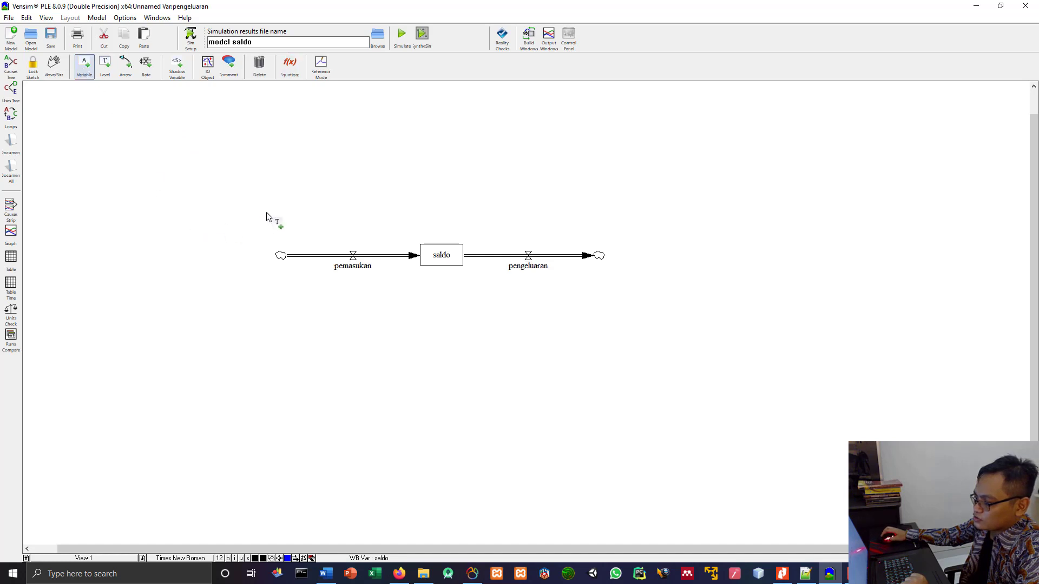
click(287, 168)
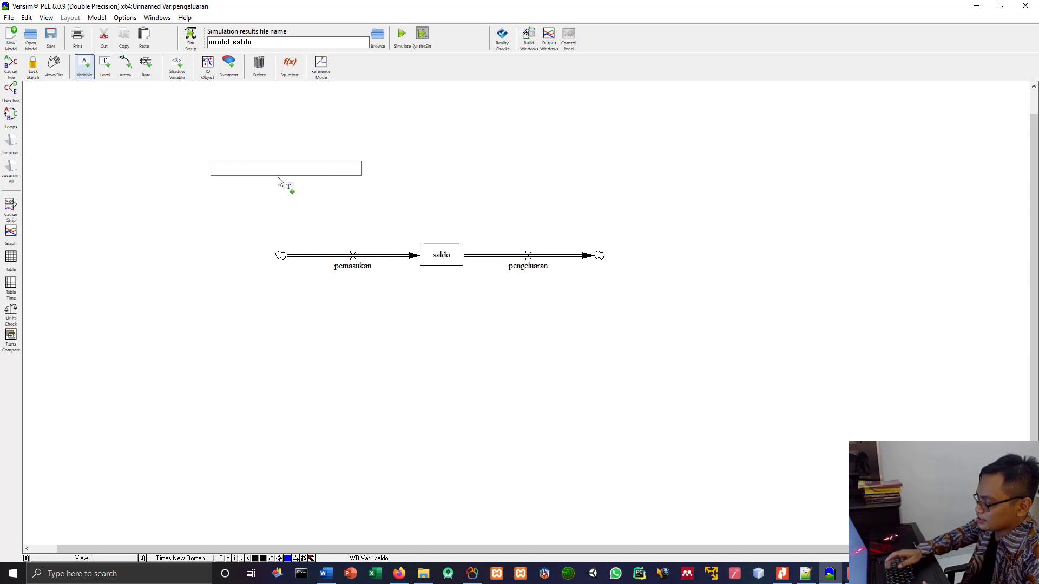
text(gaji)
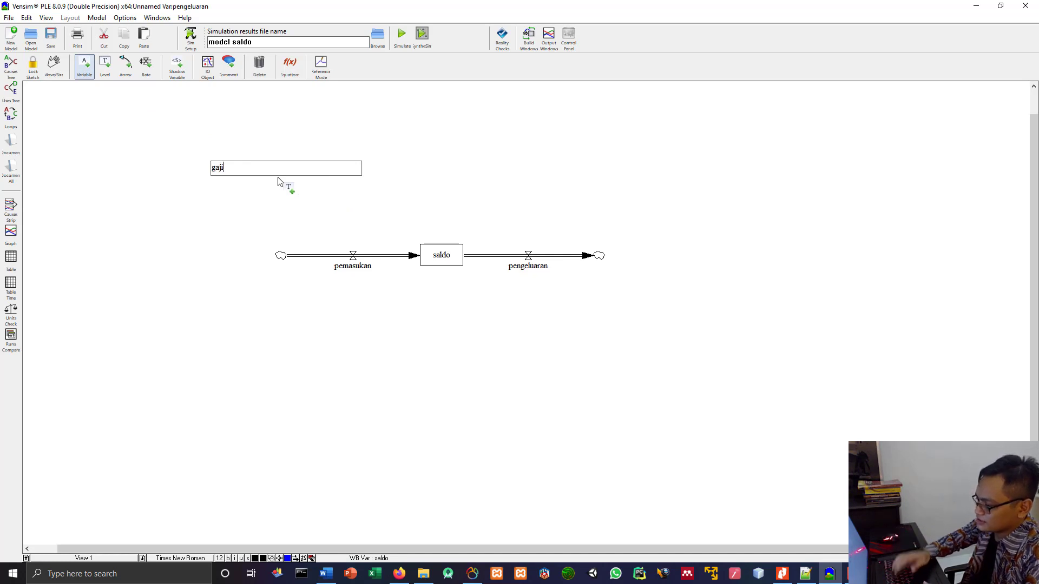
key(Return)
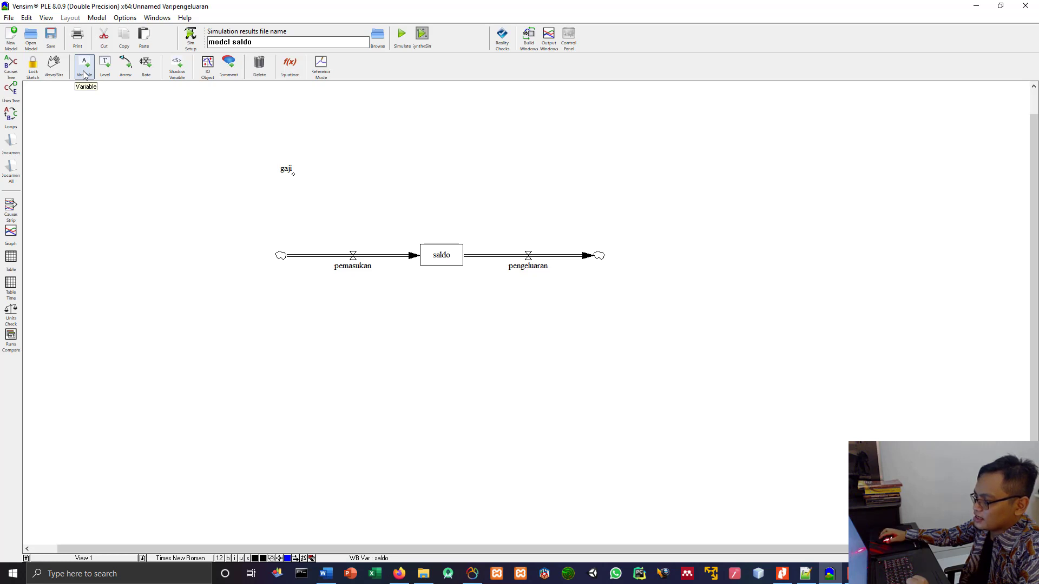
click(217, 190)
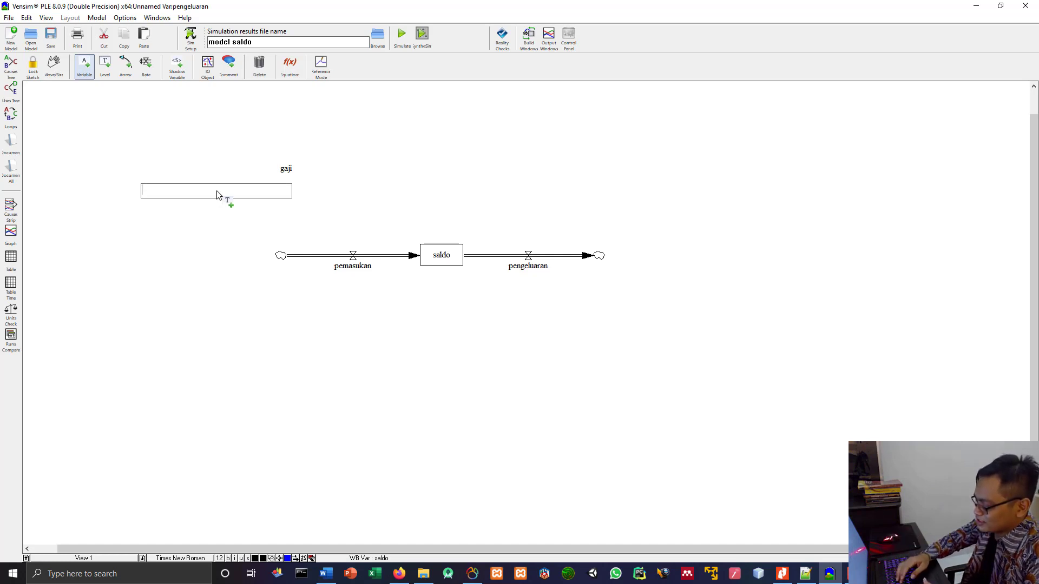
text(uang saku)
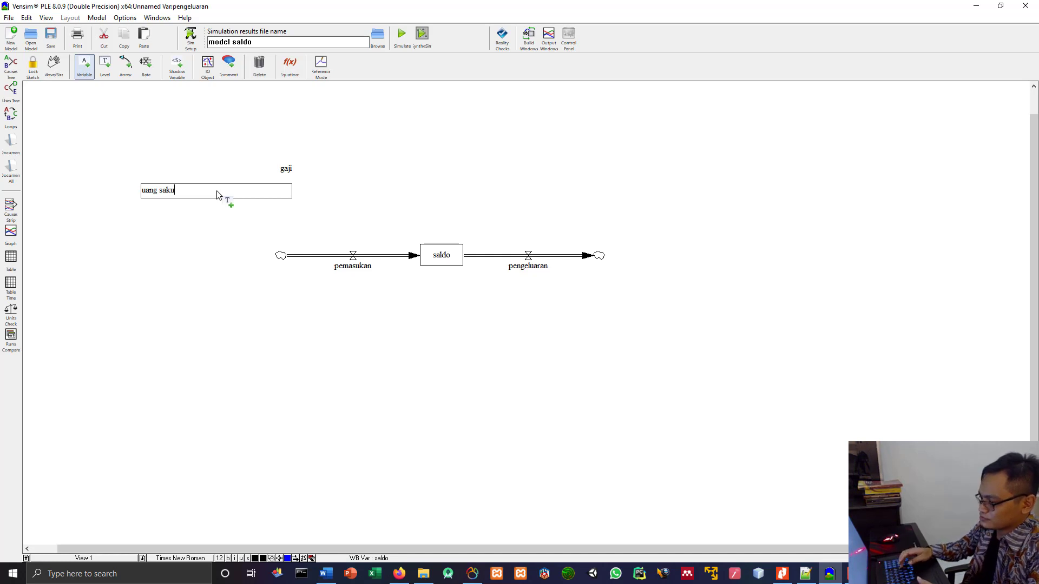
key(Return)
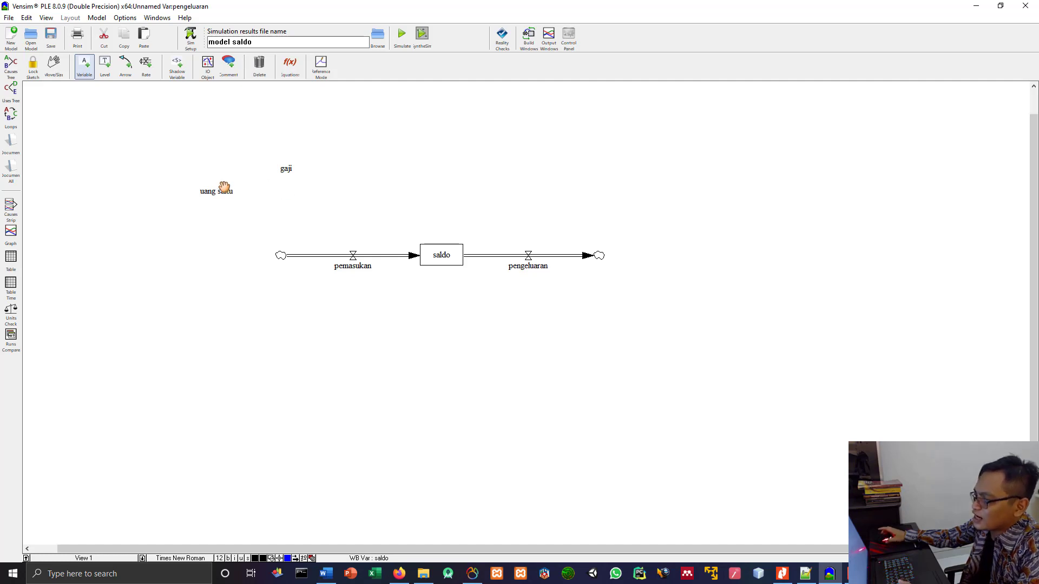
click(213, 221)
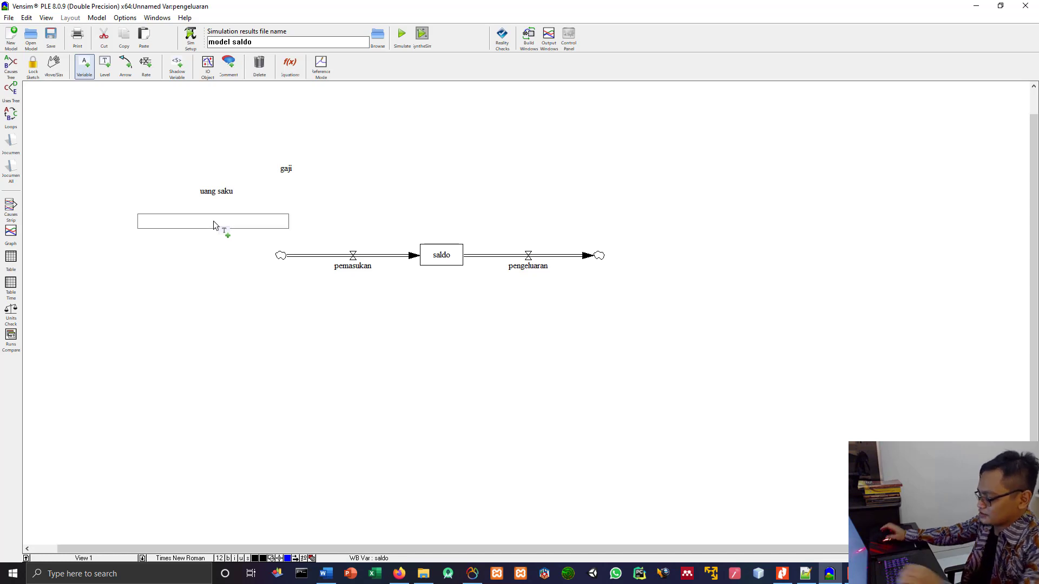
text(bis)
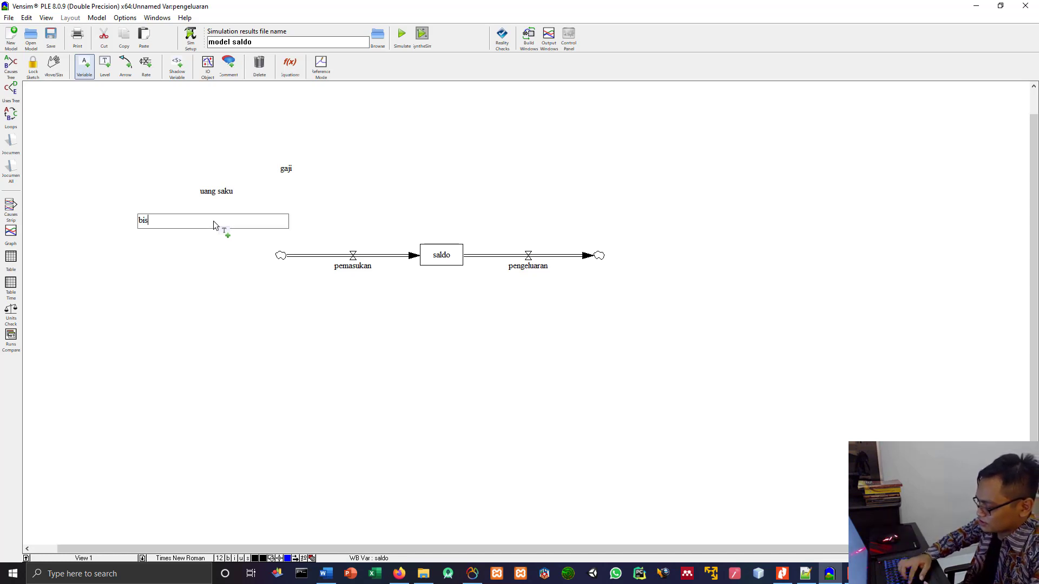
text(nis online)
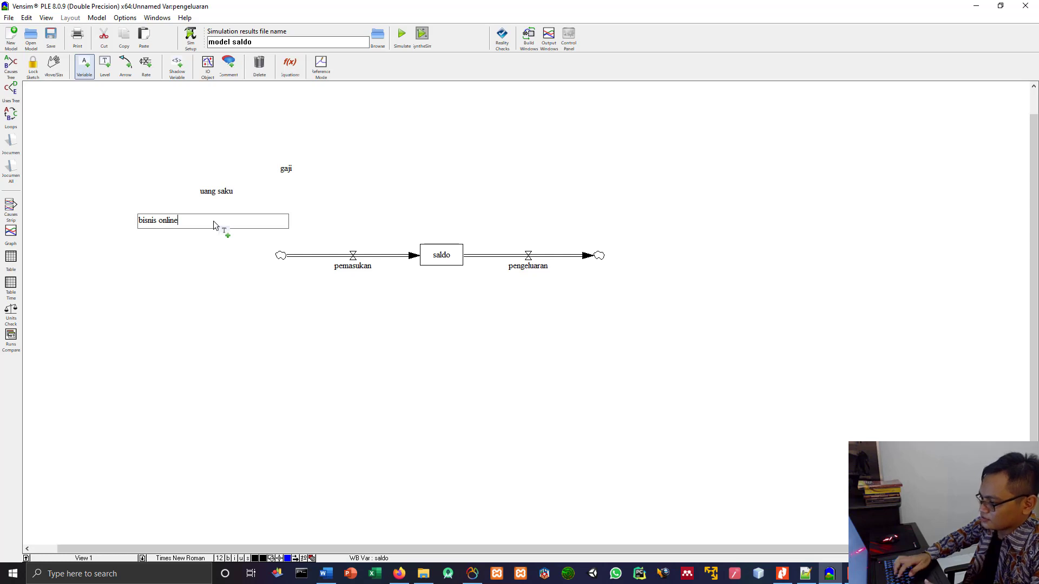
key(Return)
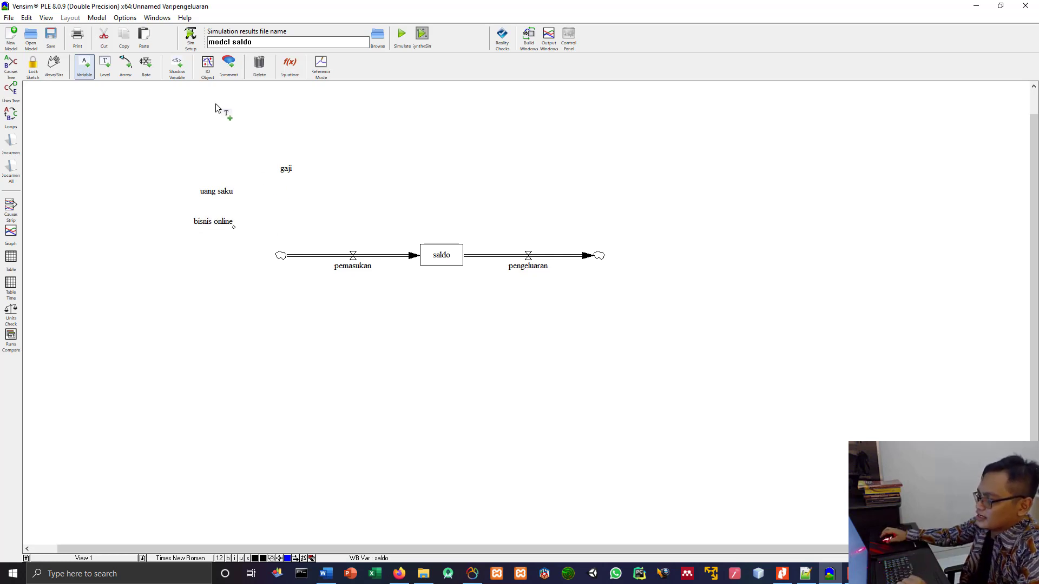
Step: Draw causal arrows from gaji, uang saku and bisnis online to the pemasukan rate's valve
click(132, 73)
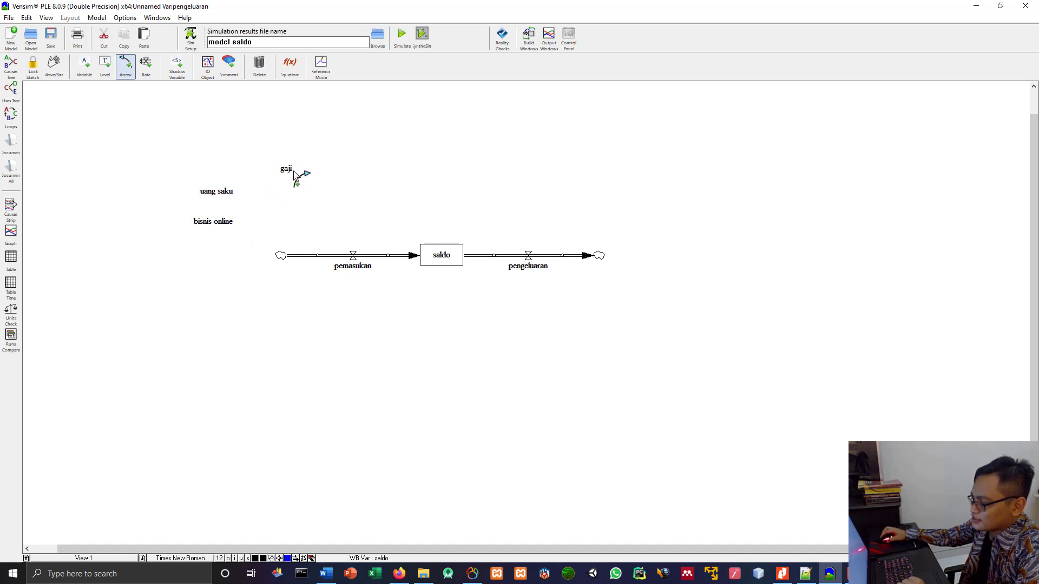
click(294, 174)
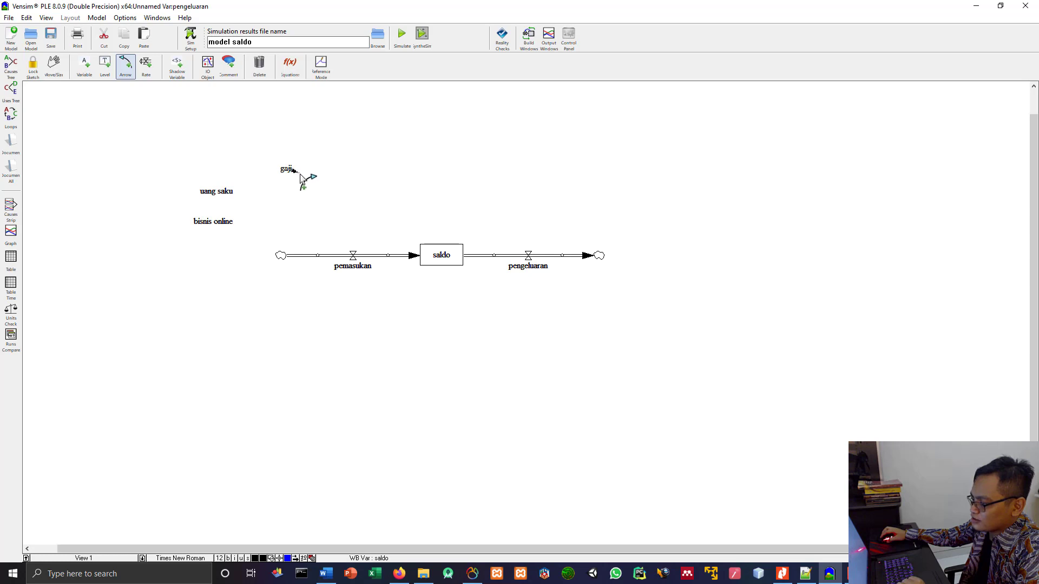
click(352, 260)
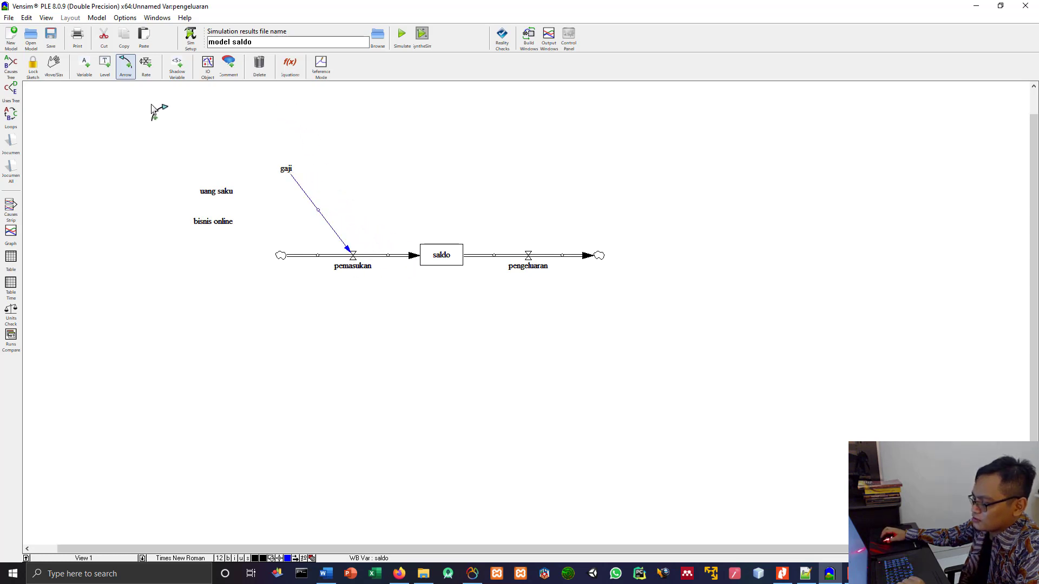
click(223, 193)
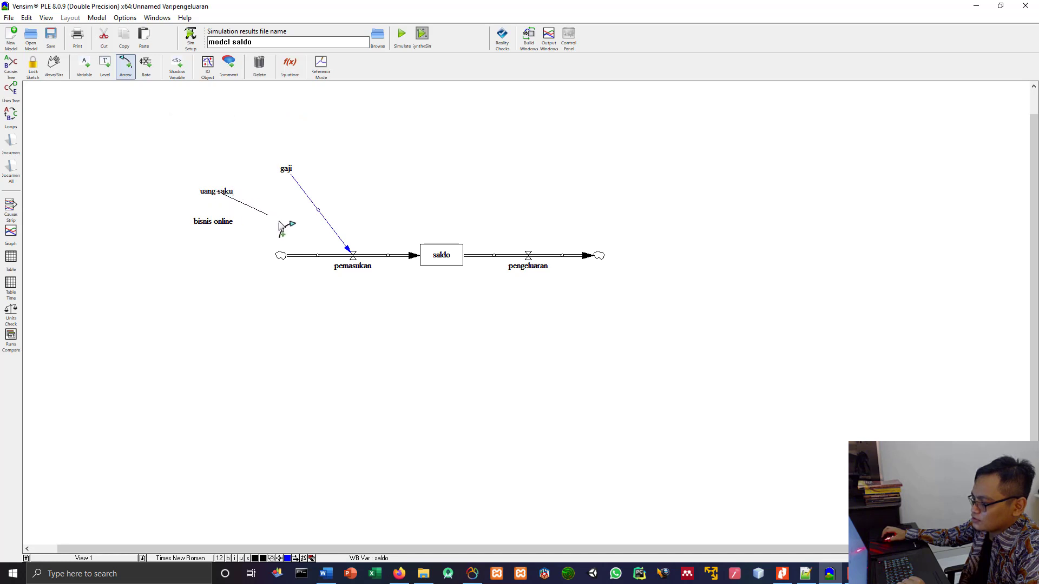
click(353, 256)
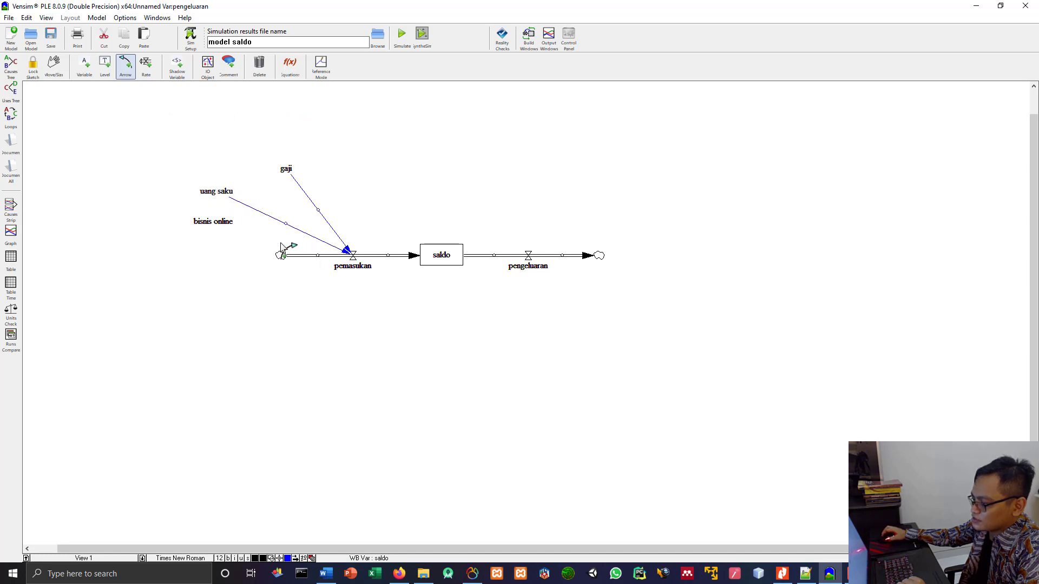
click(221, 225)
click(352, 254)
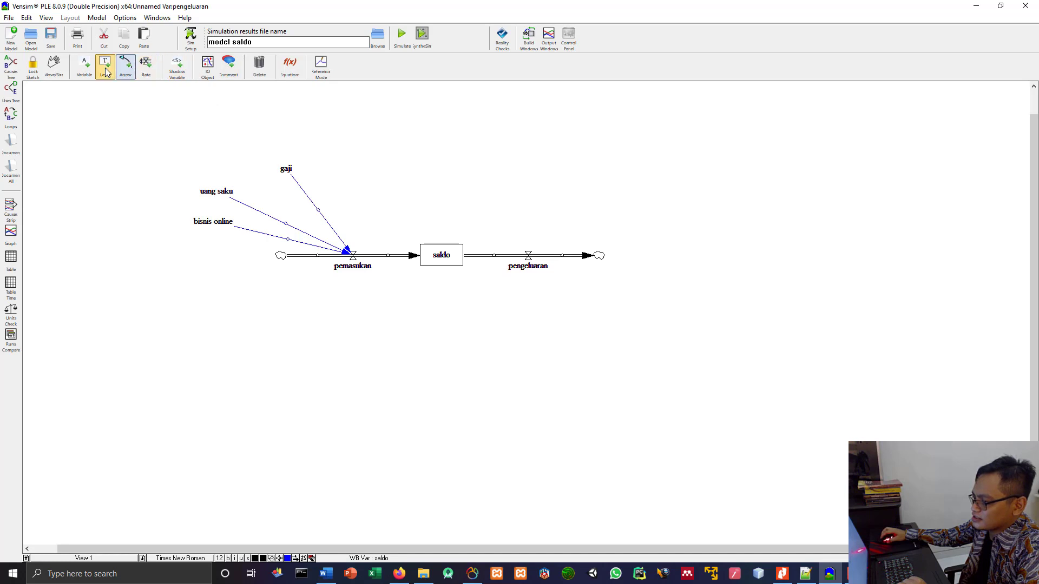
Step: Add two variables named kos and makan above the end of the pengeluaran flow
click(85, 68)
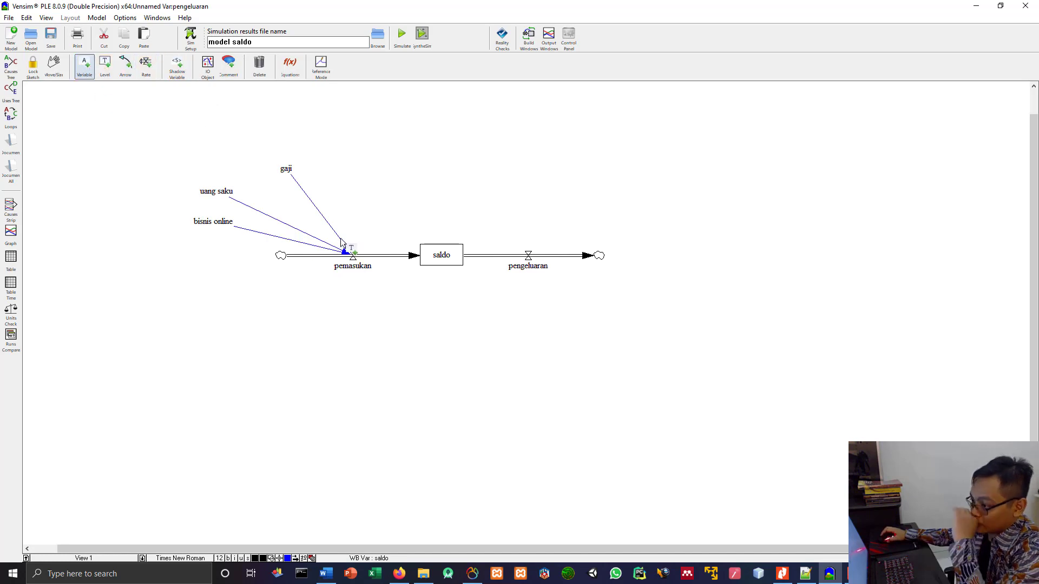
click(637, 154)
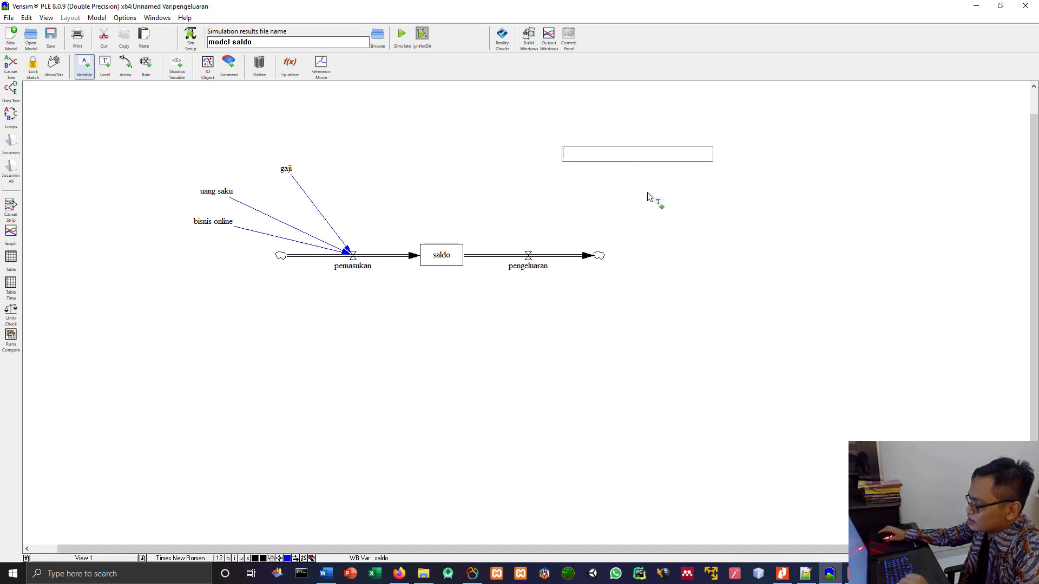
text(kos)
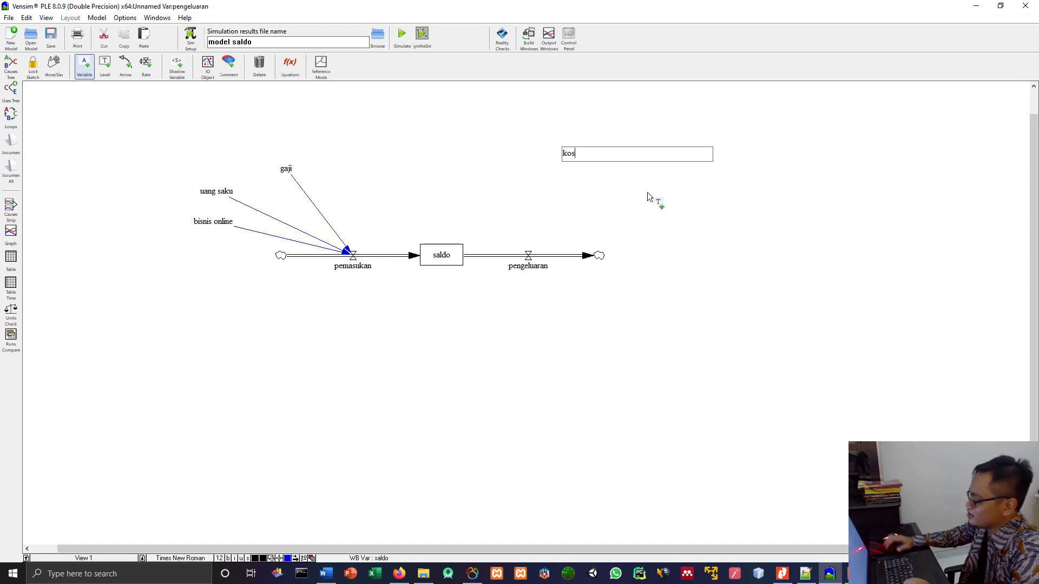
key(Return)
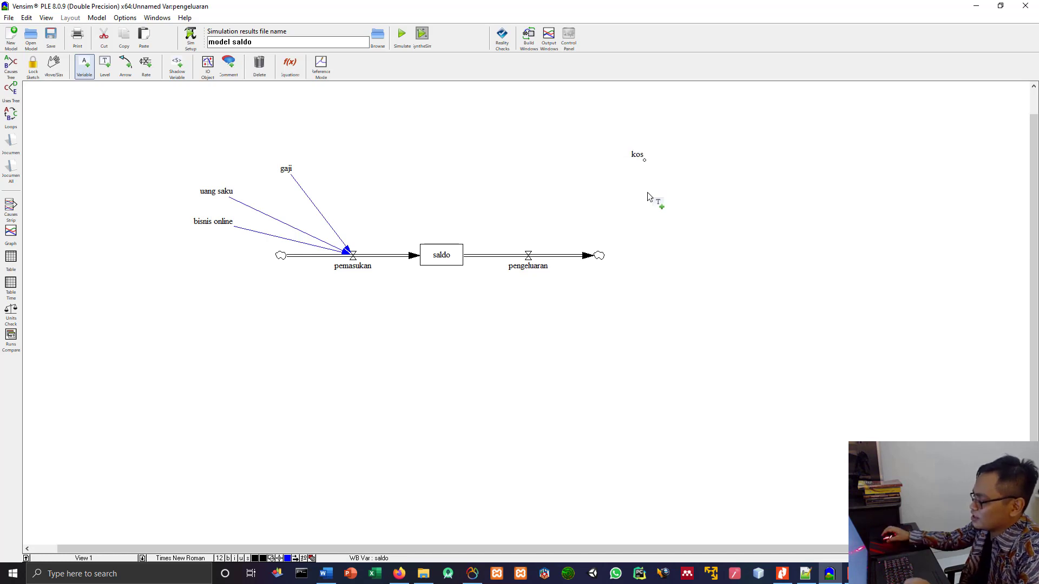
click(657, 183)
text(makan)
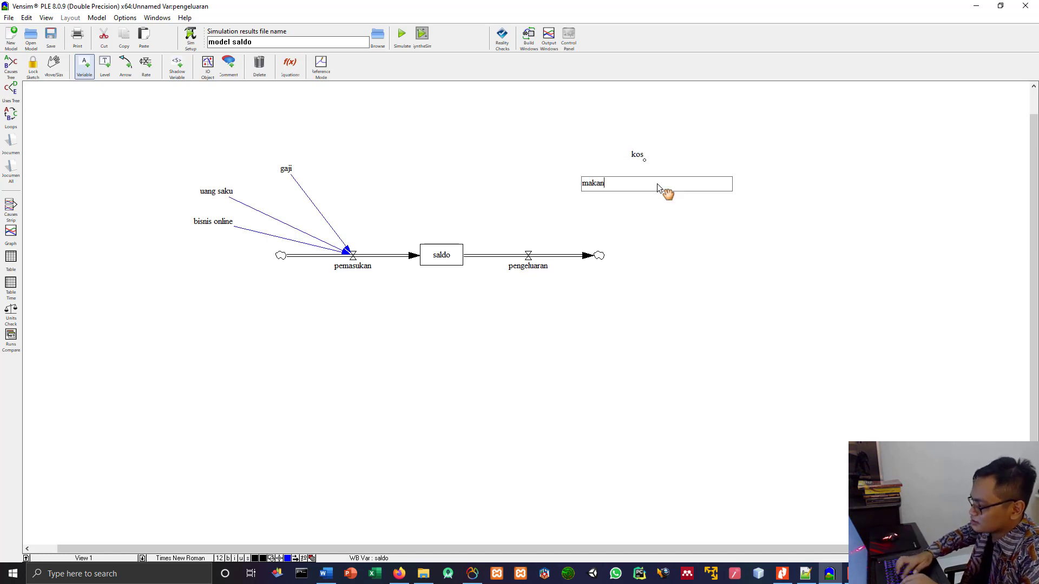
key(Return)
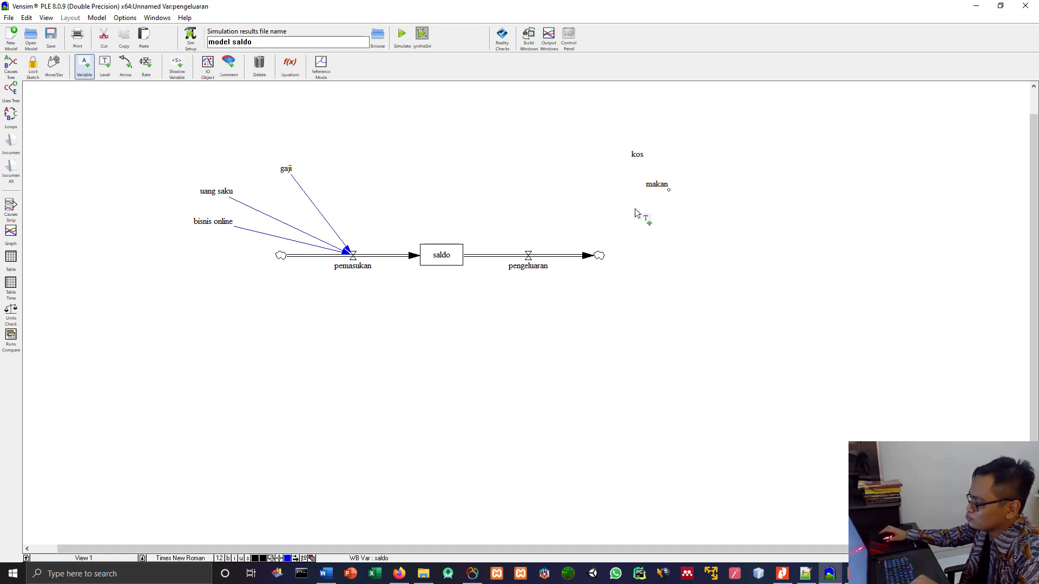
Step: Add two variables named transport and pulsa above the pengeluaran rate, beside kos and makan
click(567, 153)
text(tra)
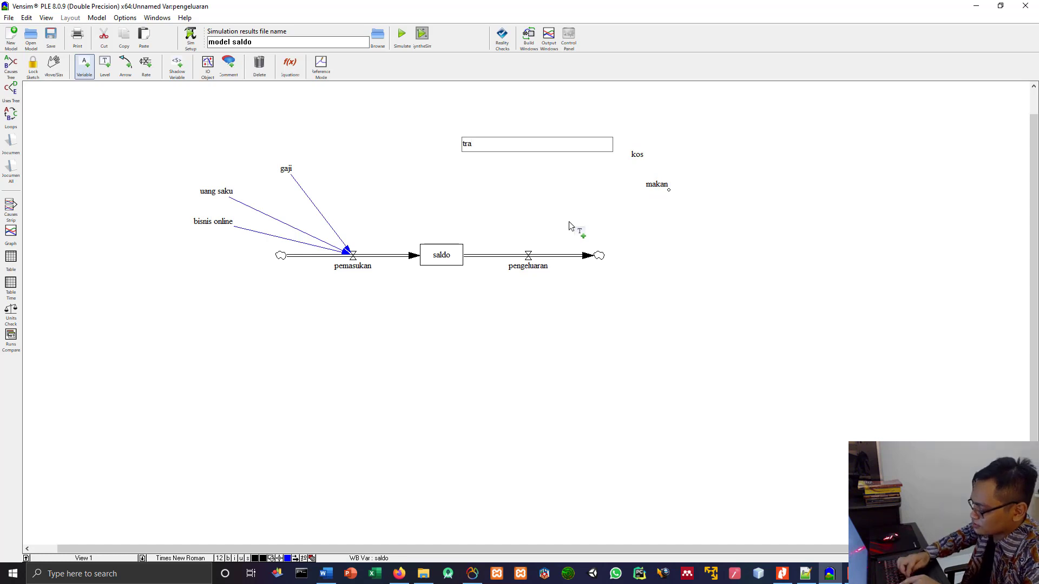
text(nspor)
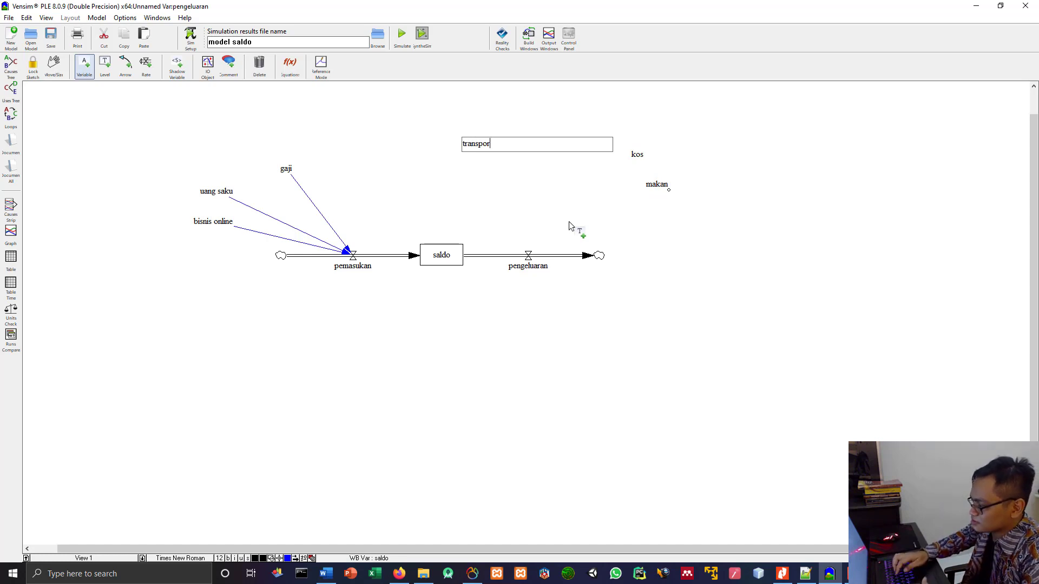
text(t)
key(Return)
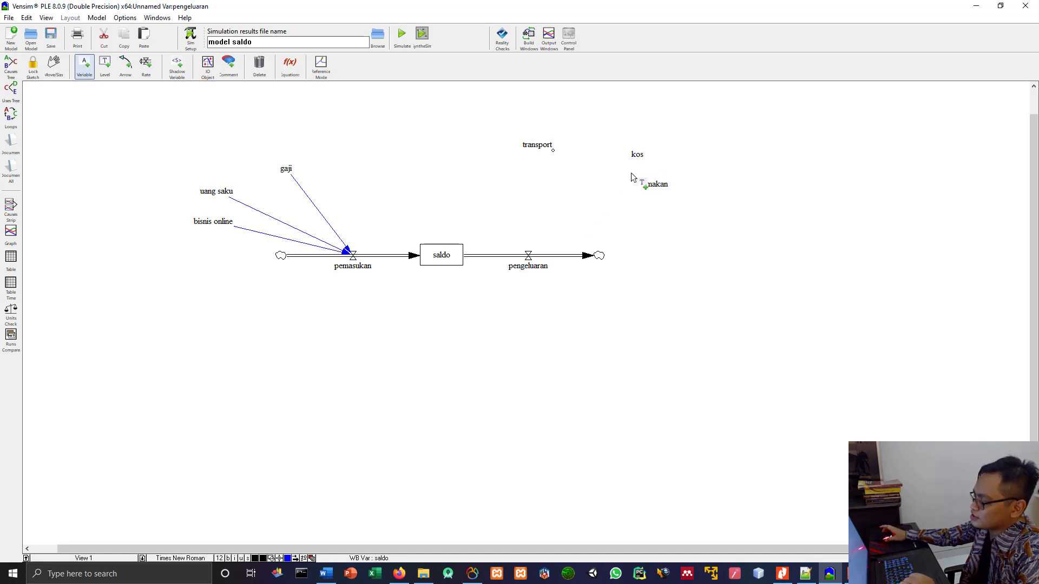
click(544, 183)
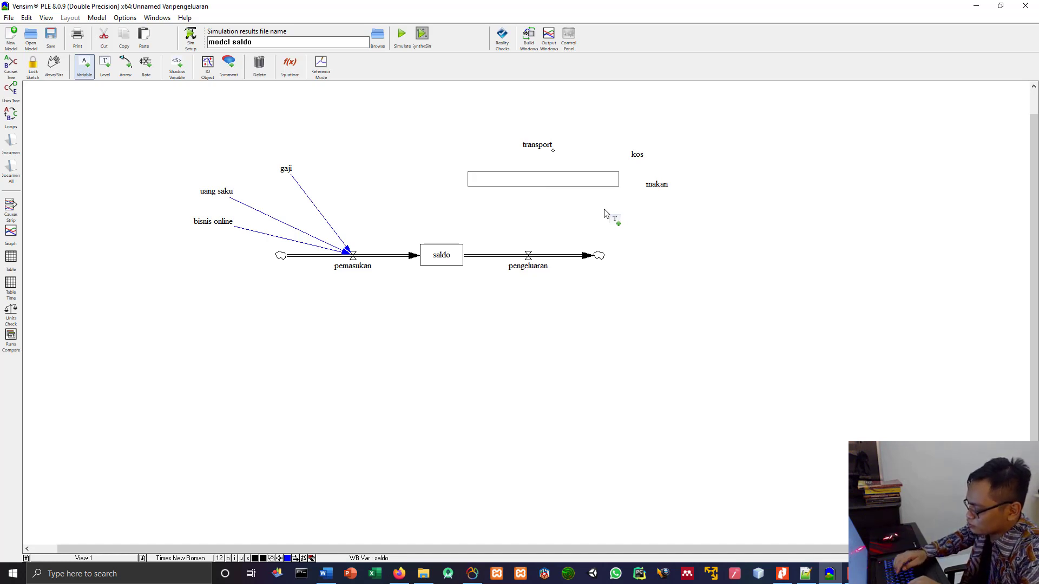
text(pulsa)
key(Return)
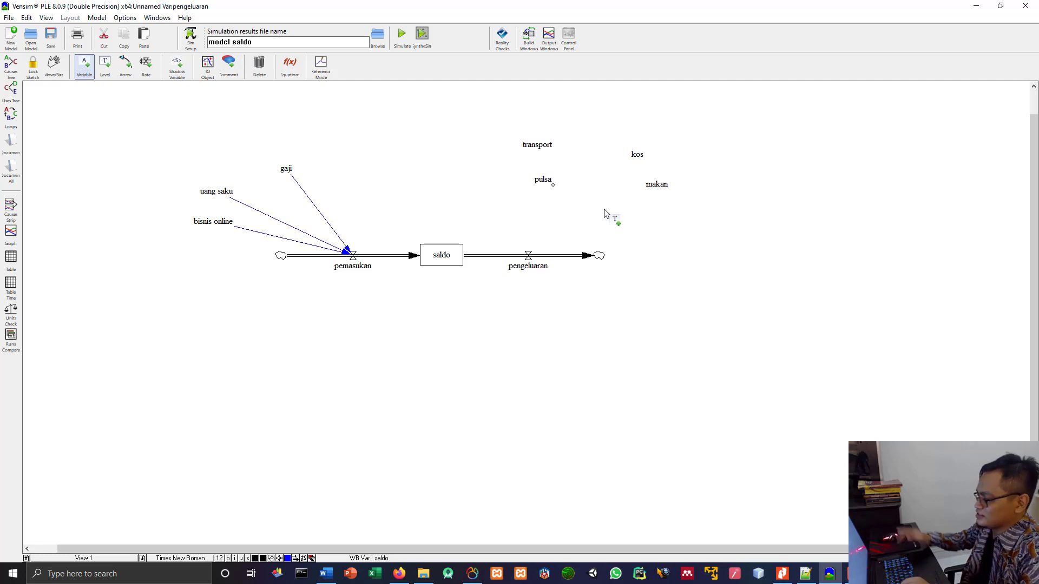
Step: Draw causal arrows from pulsa, transport, kos and makan to the pengeluaran rate's valve
click(130, 69)
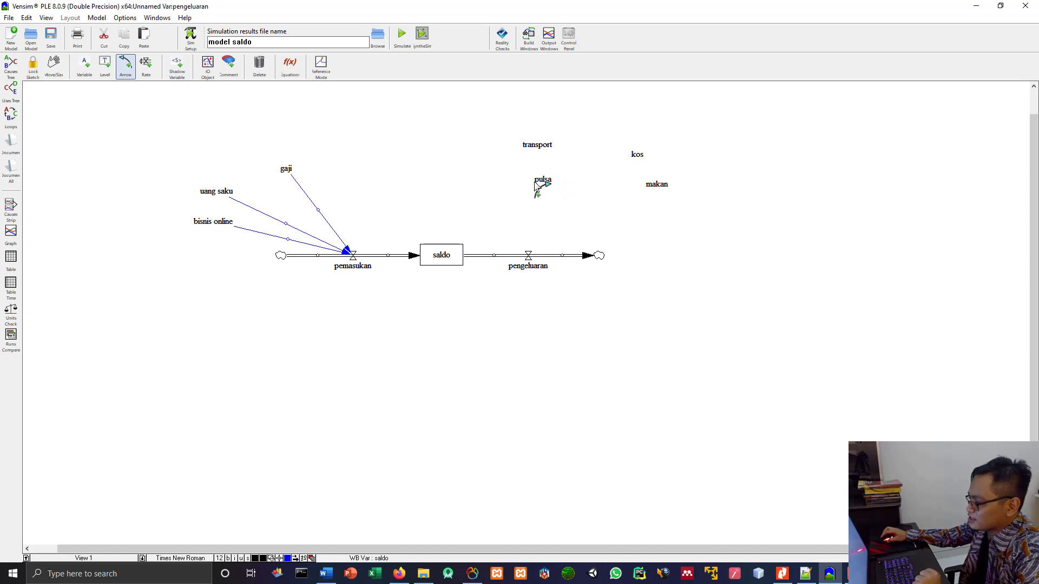
drag(545, 182, 529, 254)
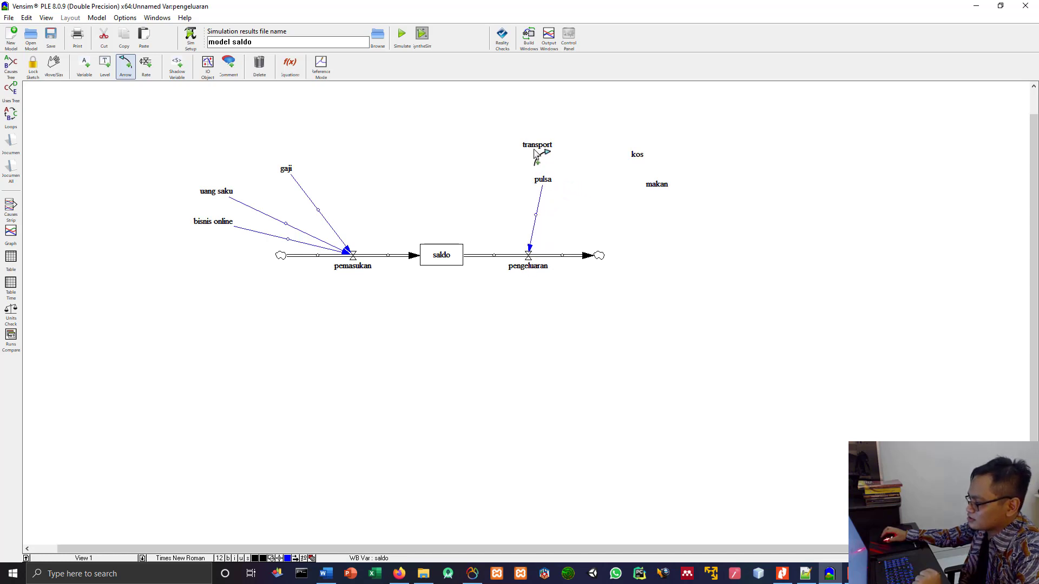
drag(537, 147, 529, 256)
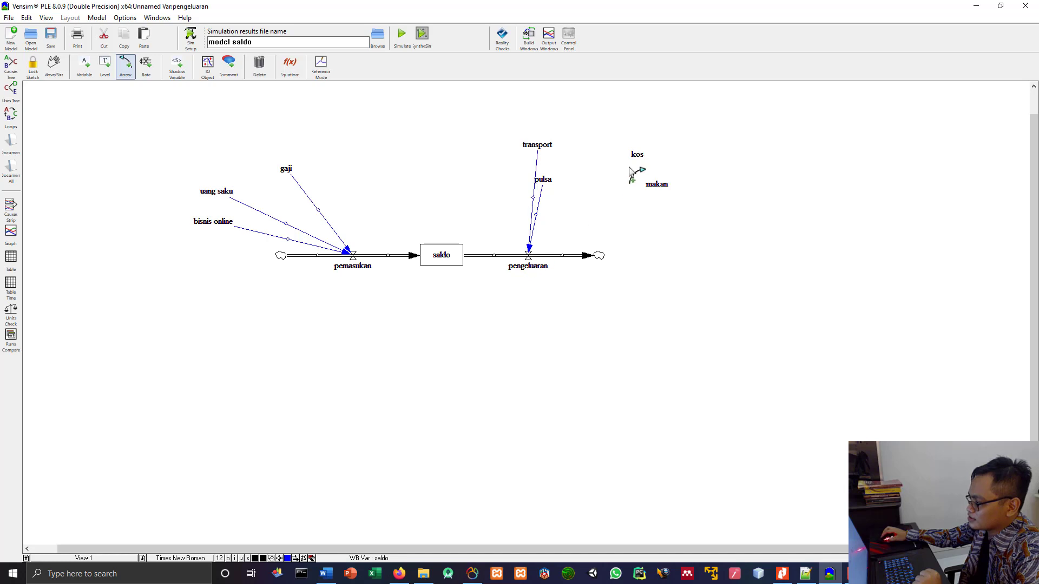
drag(637, 156, 532, 253)
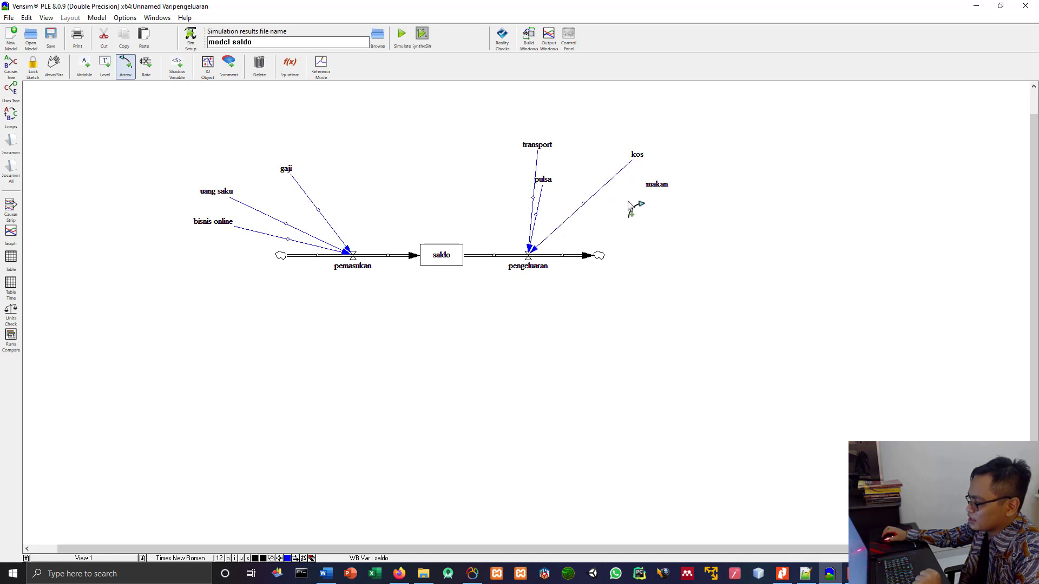
drag(656, 189, 533, 252)
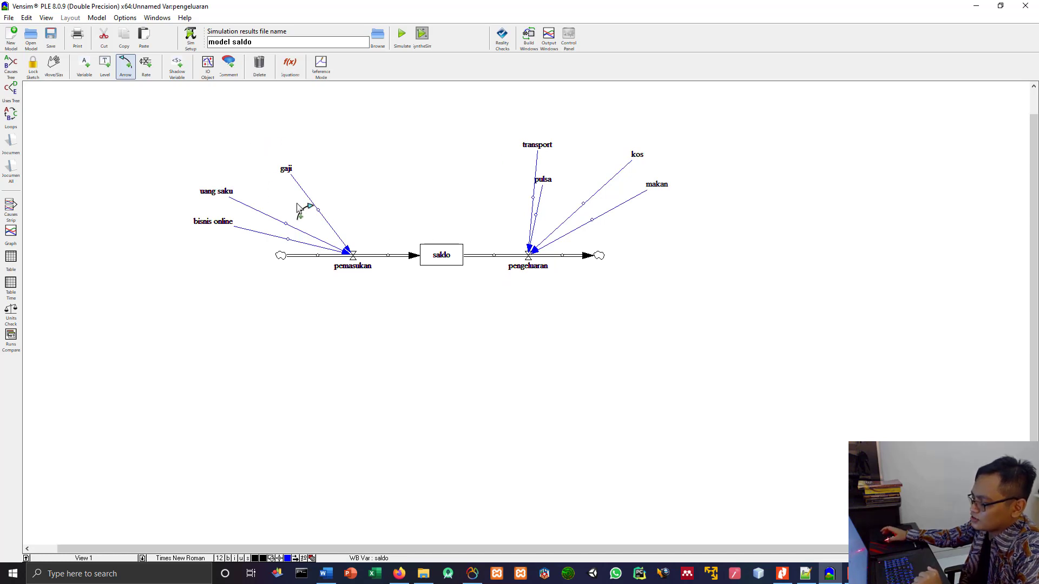
Step: Define the variable gaji as the constant 3800000 and check its equation syntax
click(290, 66)
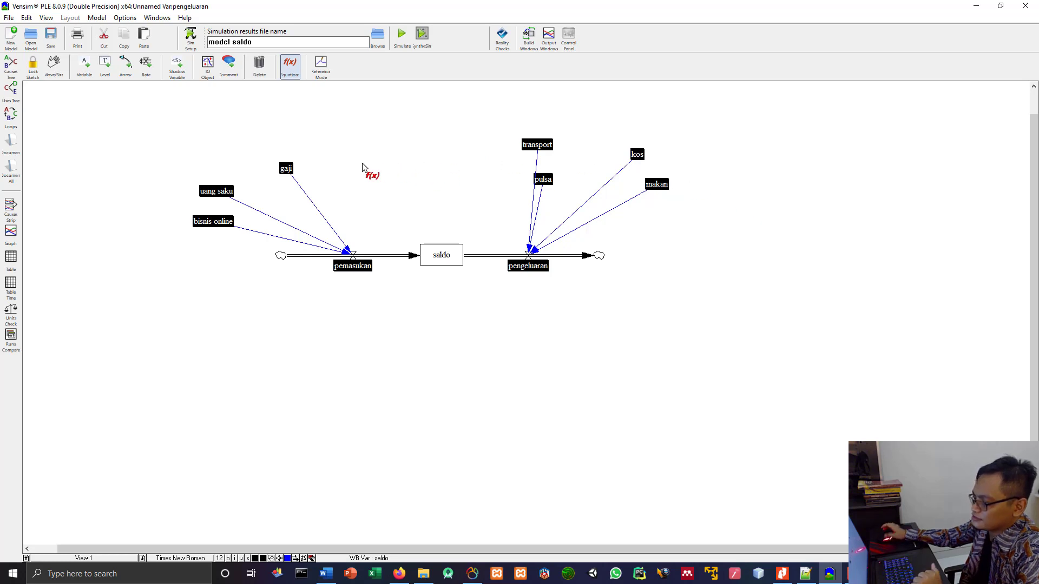
click(288, 168)
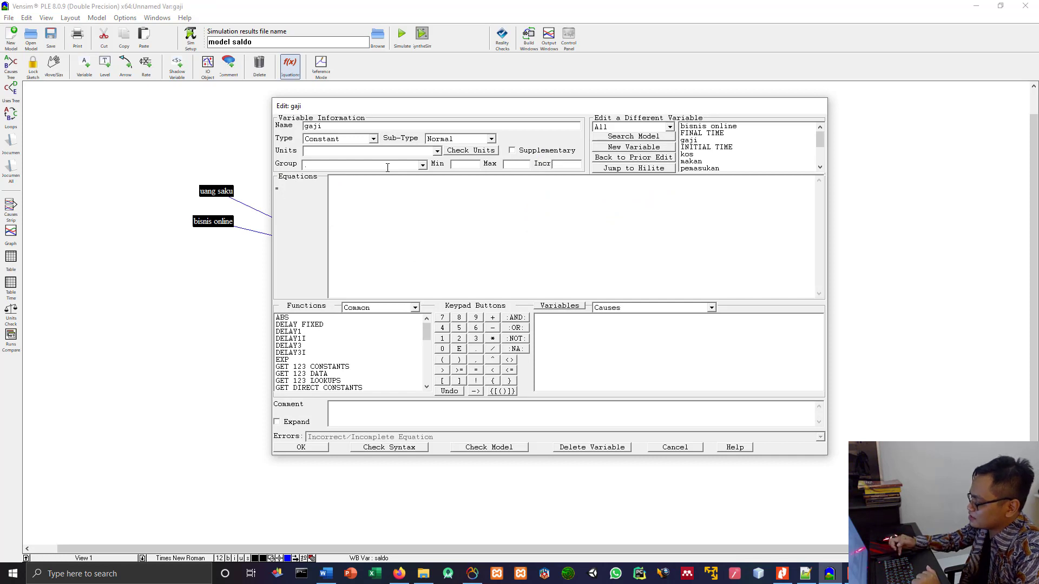
text(3800000)
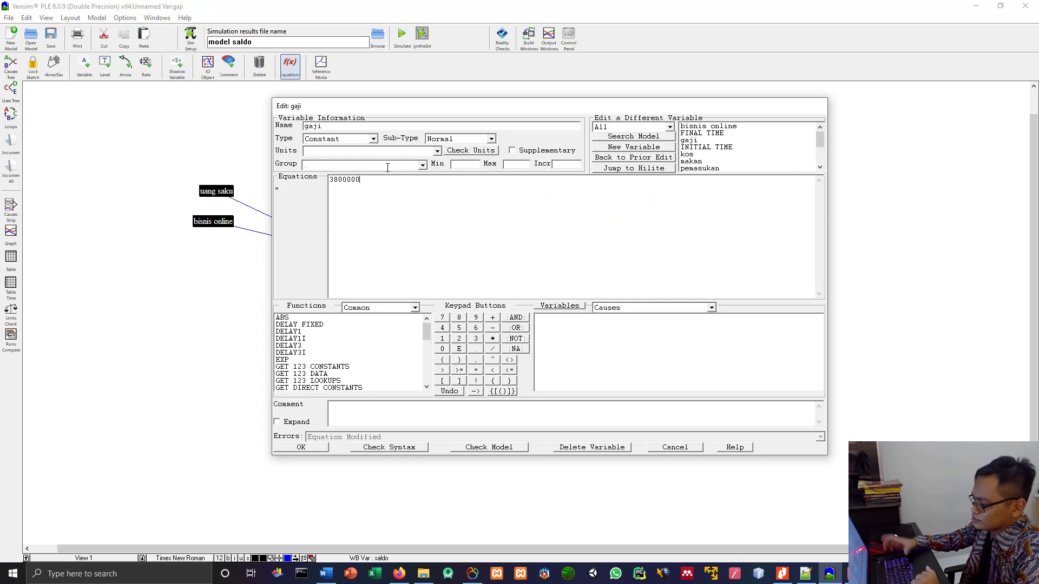
click(415, 449)
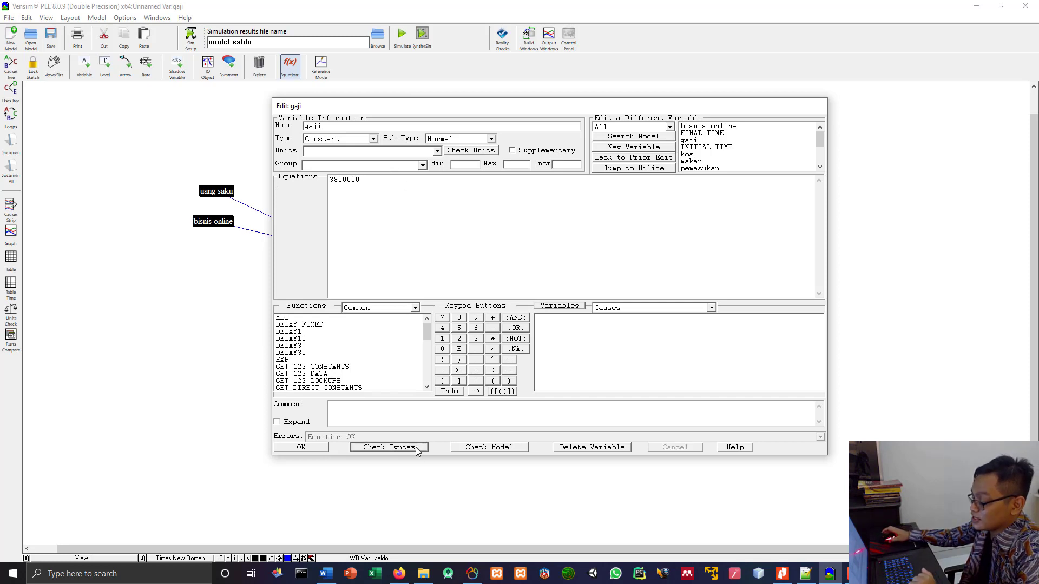
click(324, 448)
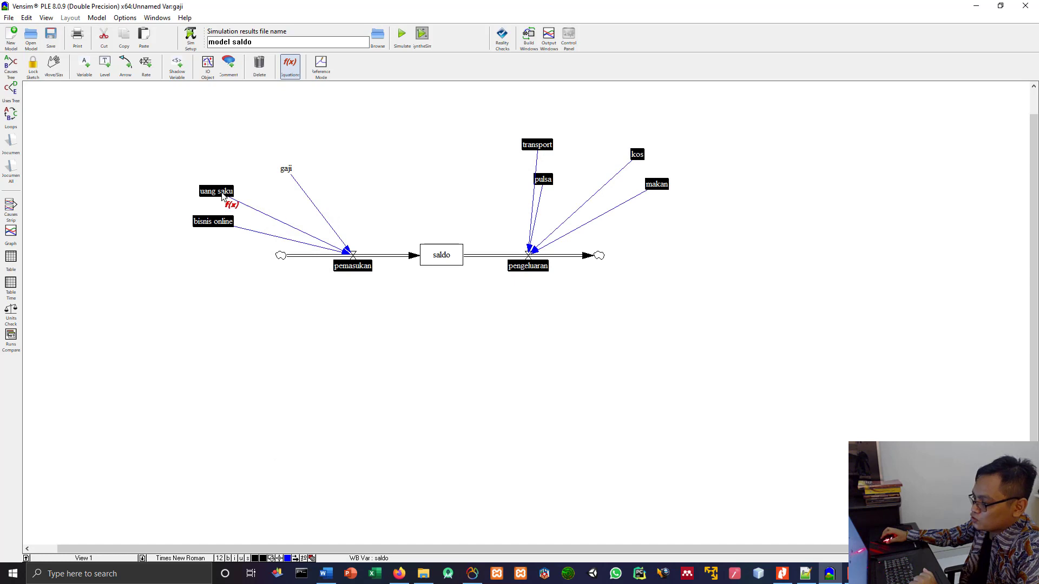
Step: Set the constant for uang saku to 200000 and for bisnis online to 300000, checking the syntax of the bisnis online equation
click(222, 196)
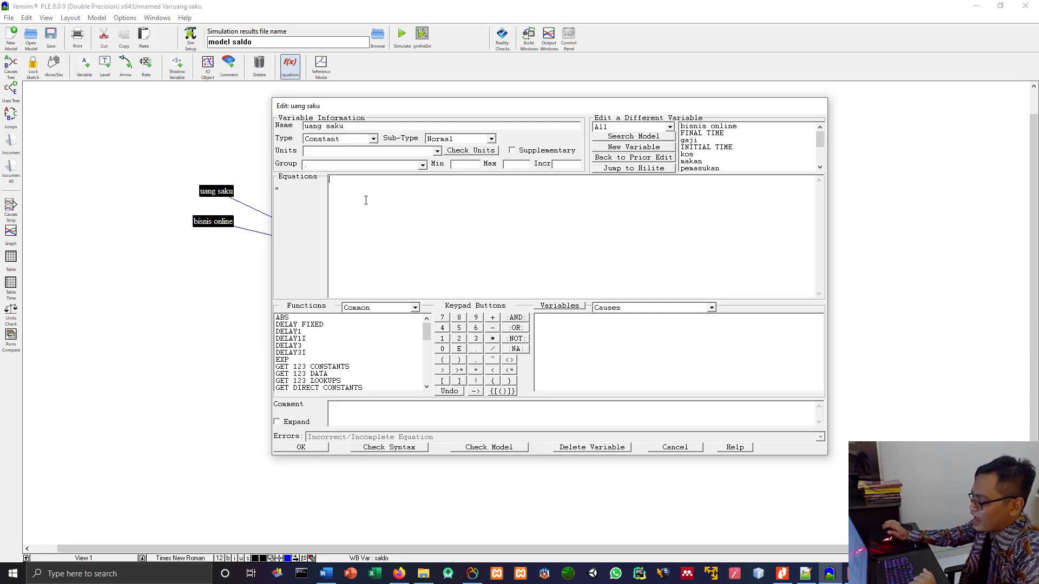
text(200000)
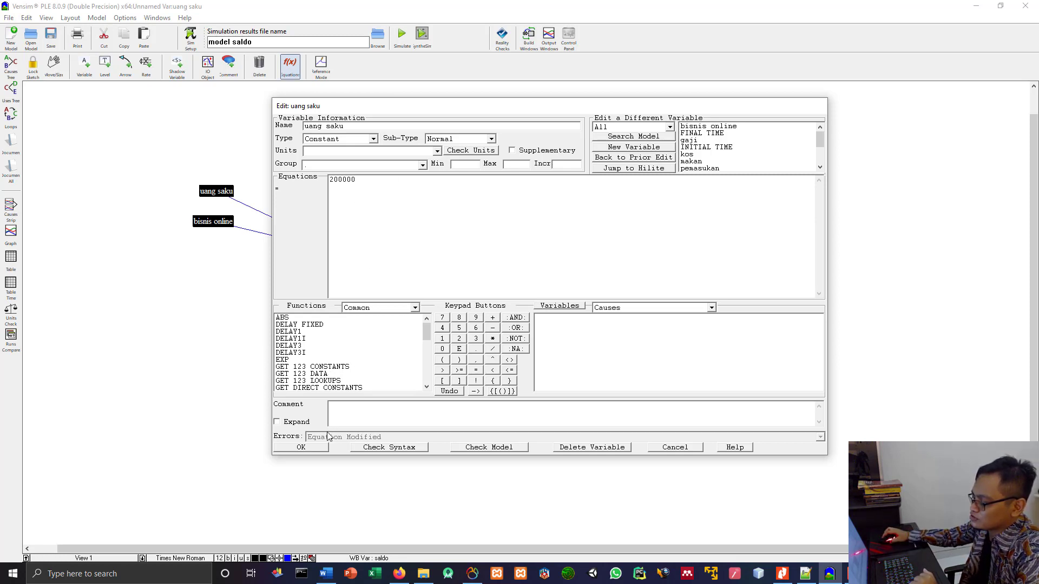
click(320, 449)
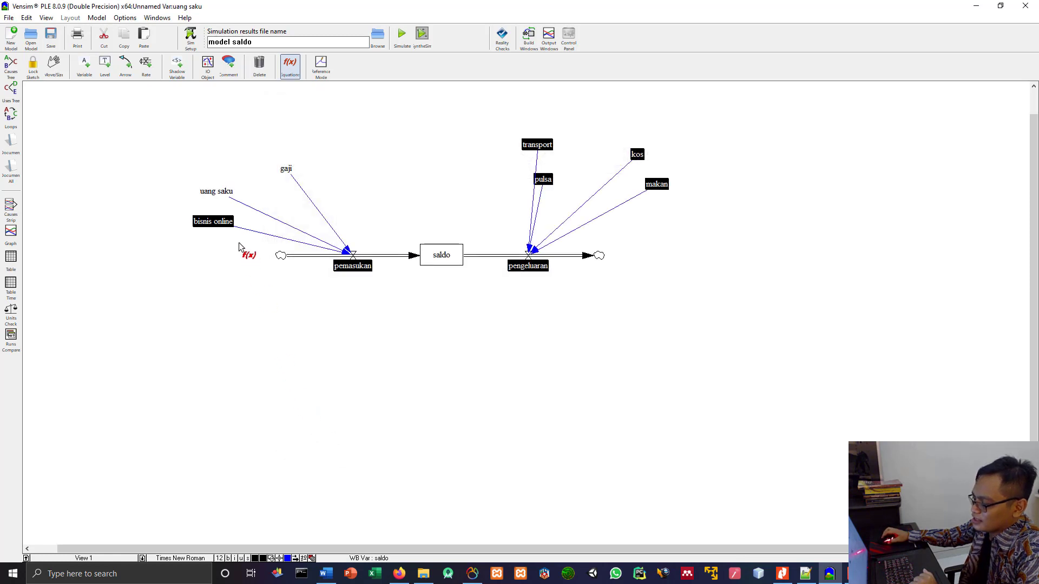
click(227, 223)
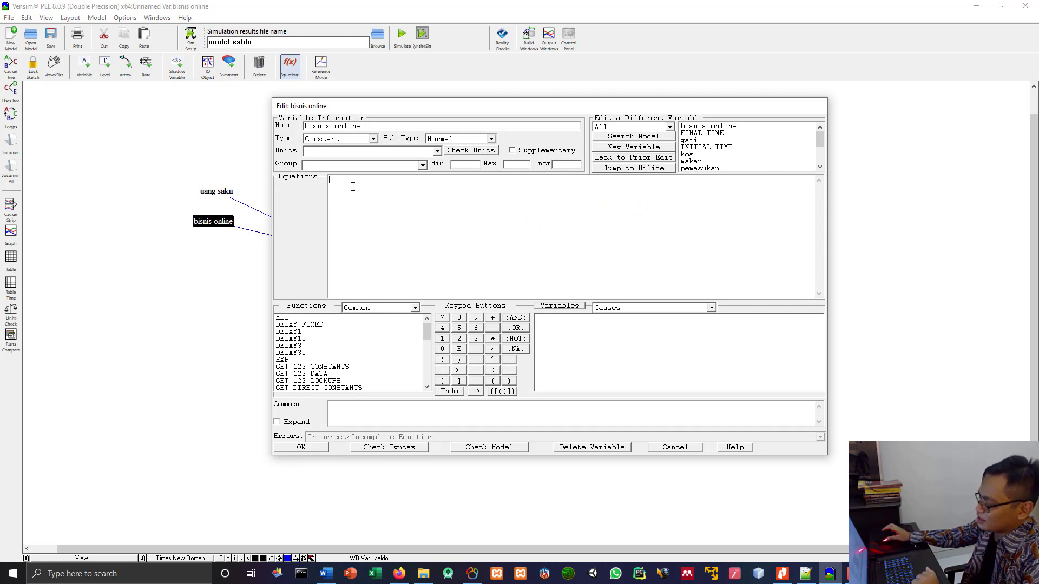
text(30)
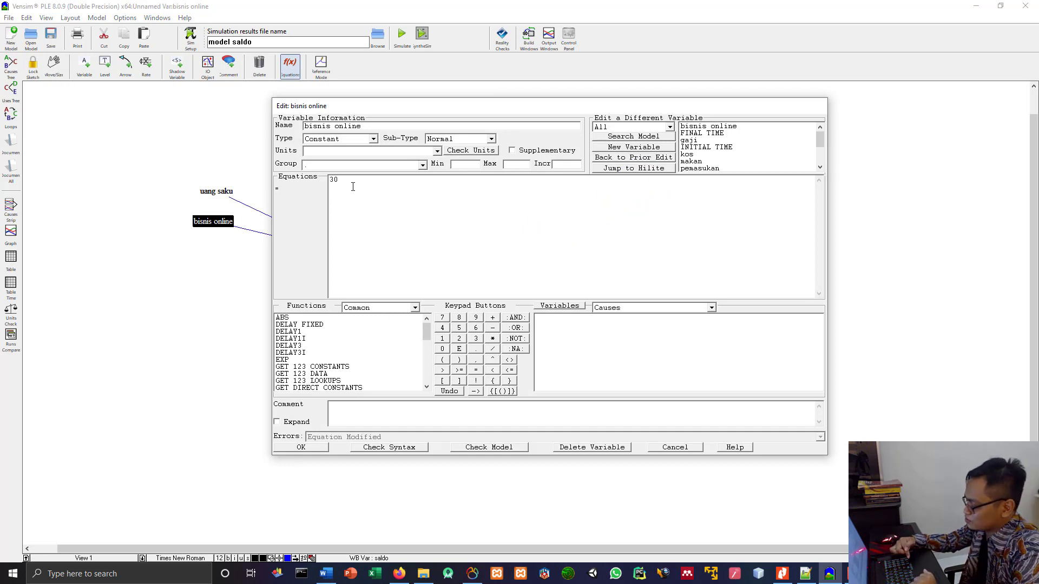
text(0000)
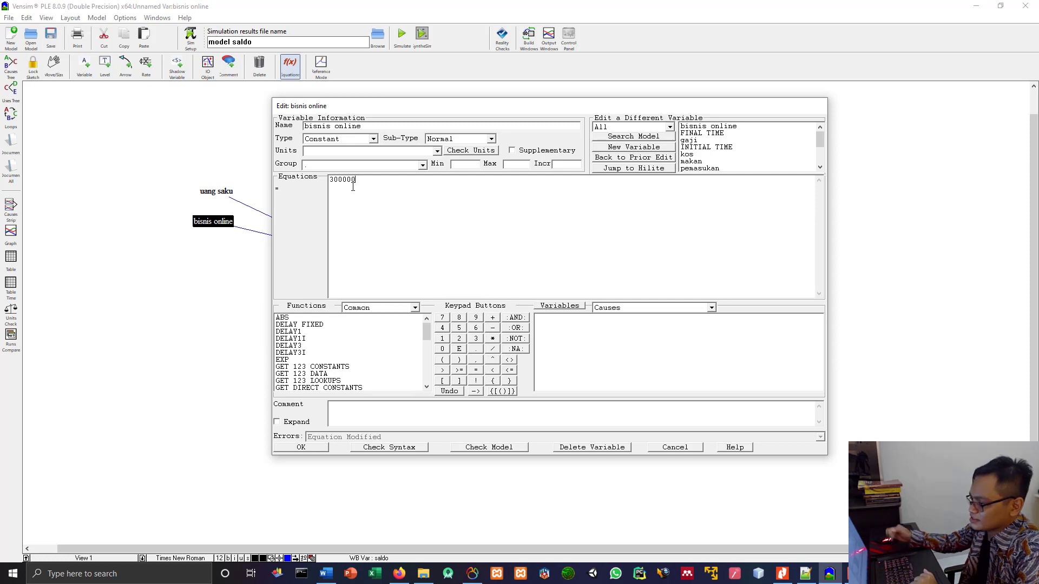
click(412, 452)
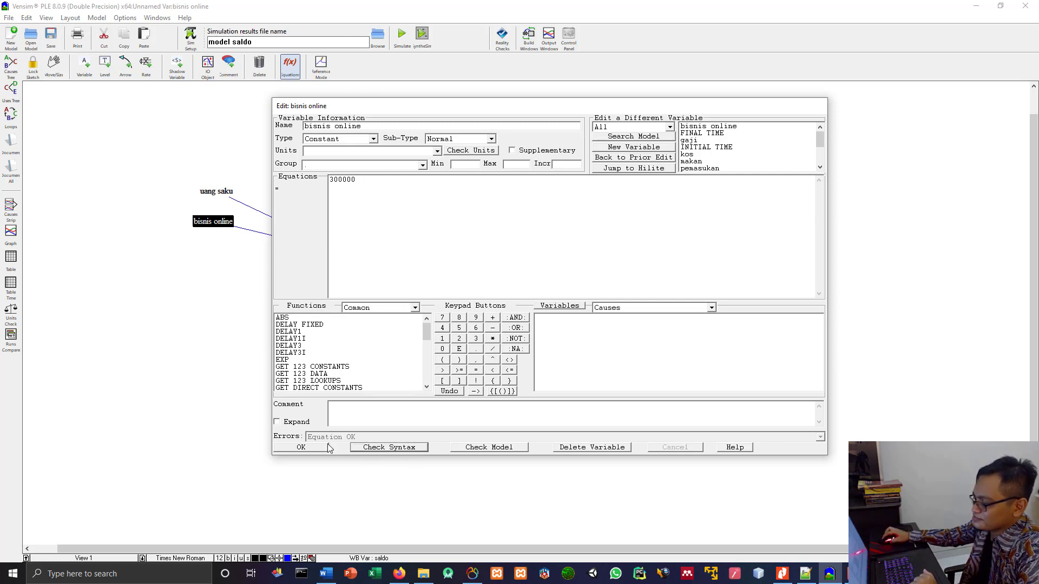
click(326, 446)
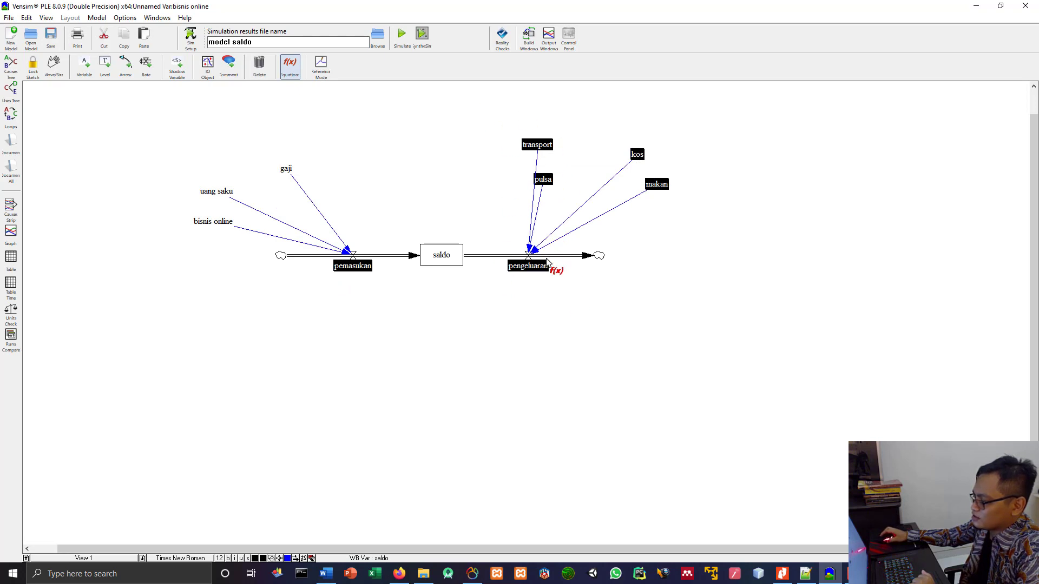
Step: Set the constant for transport to 400000 and for pulsa to 150000, checking the syntax of the pulsa equation
click(549, 153)
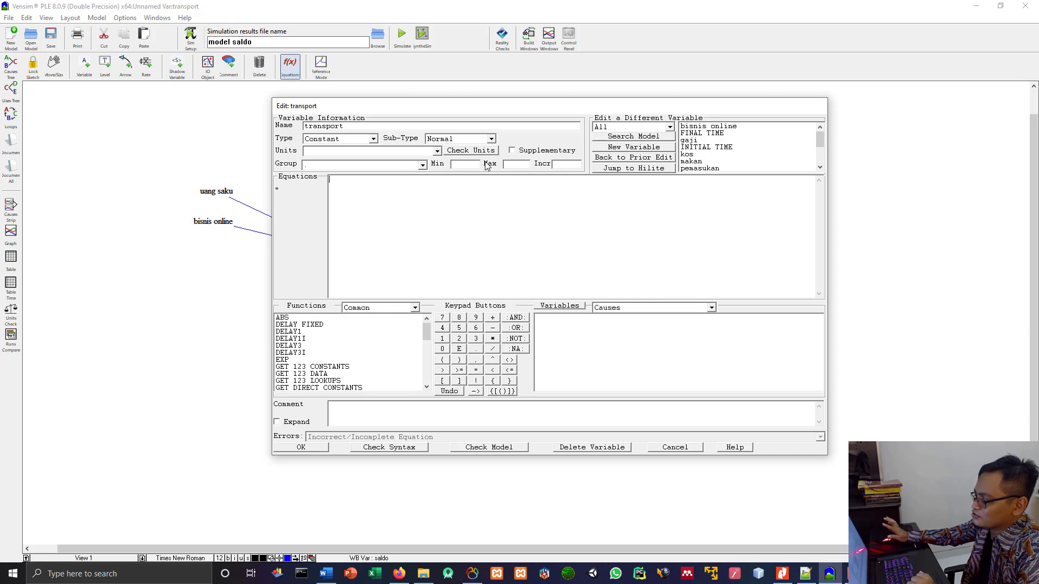
text(4)
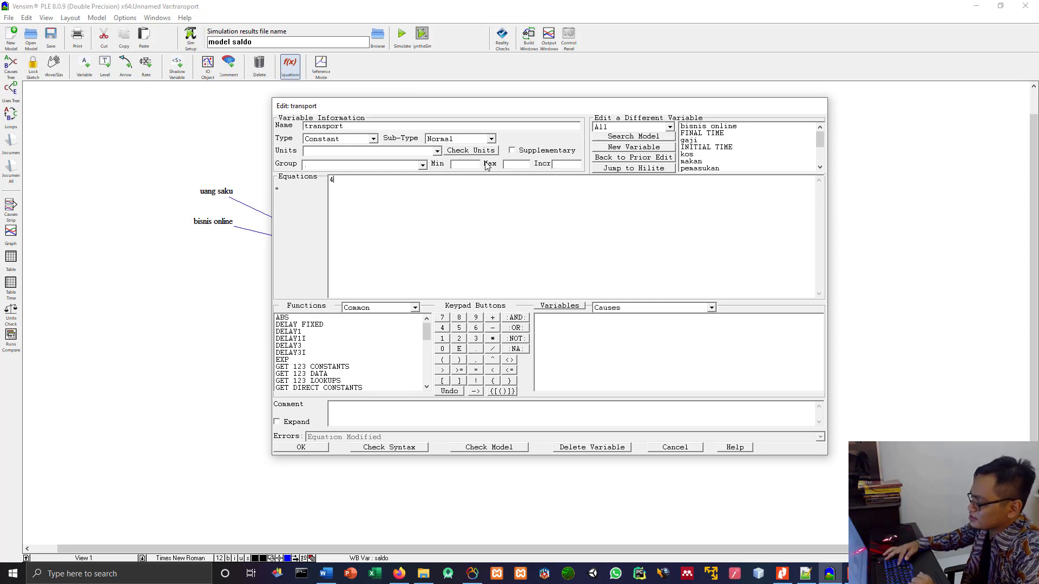
text(00000)
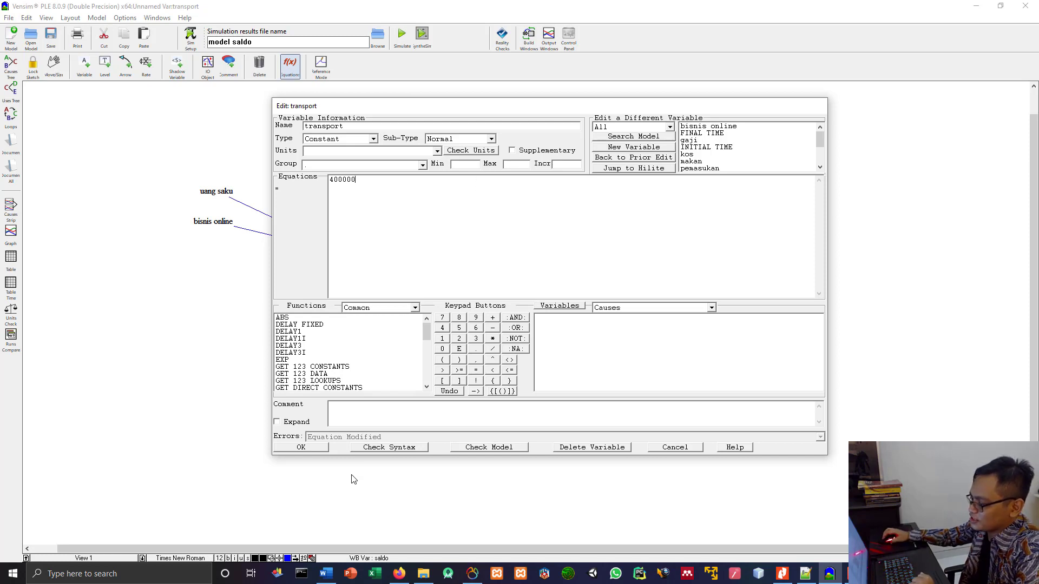
click(317, 448)
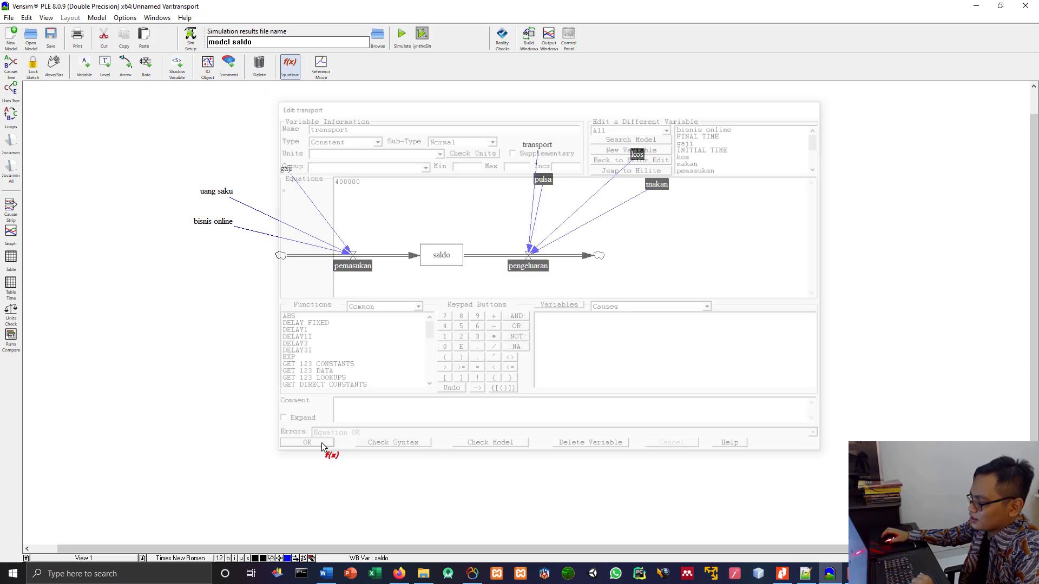
click(541, 184)
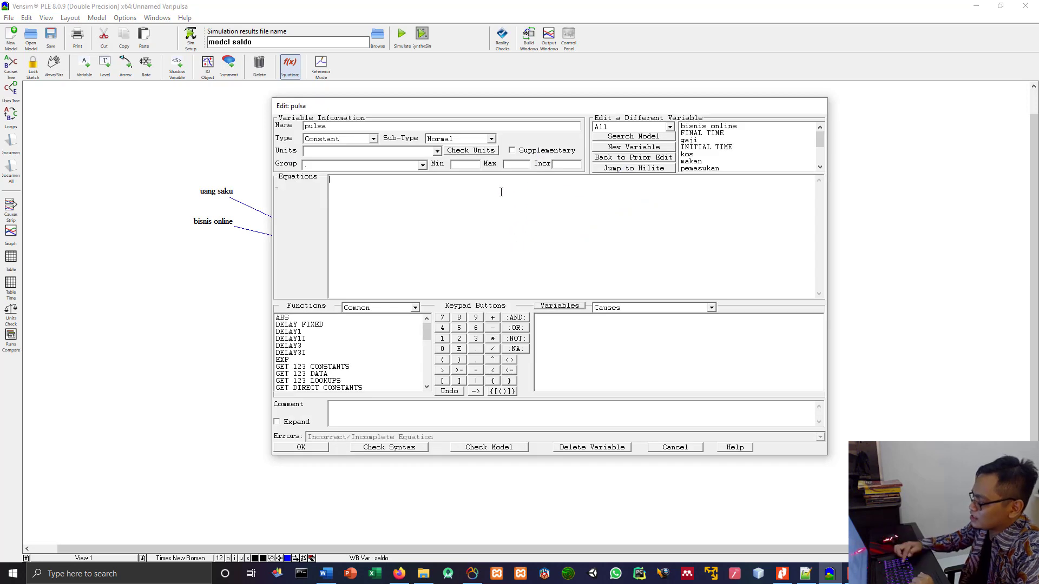
text(15000)
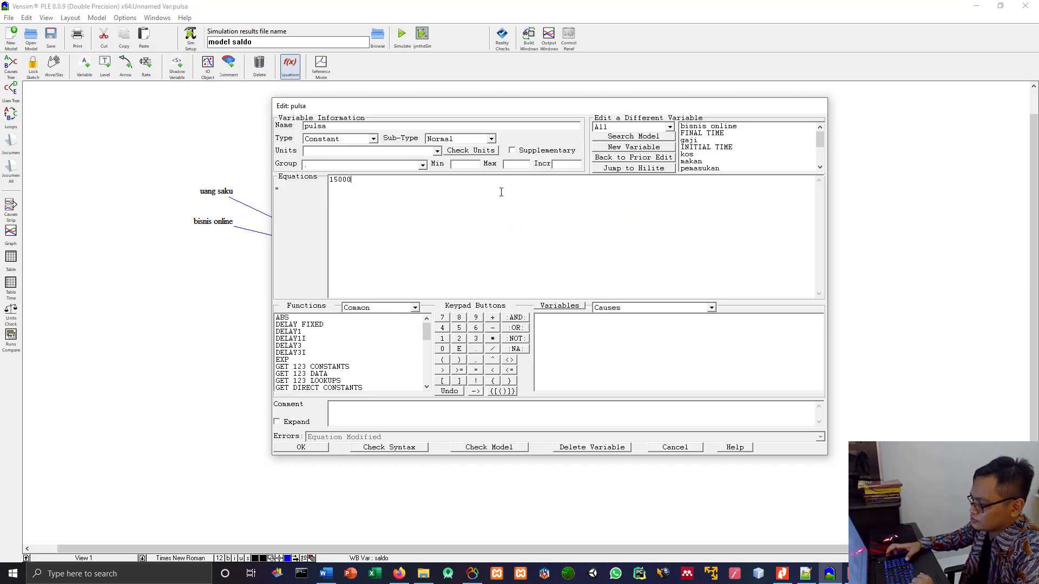
text(0)
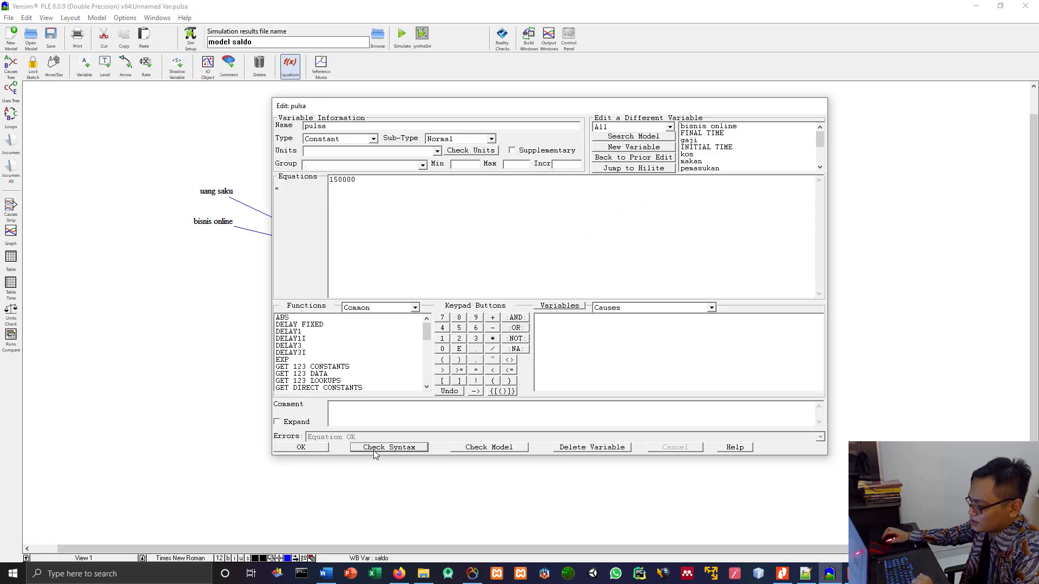
click(306, 449)
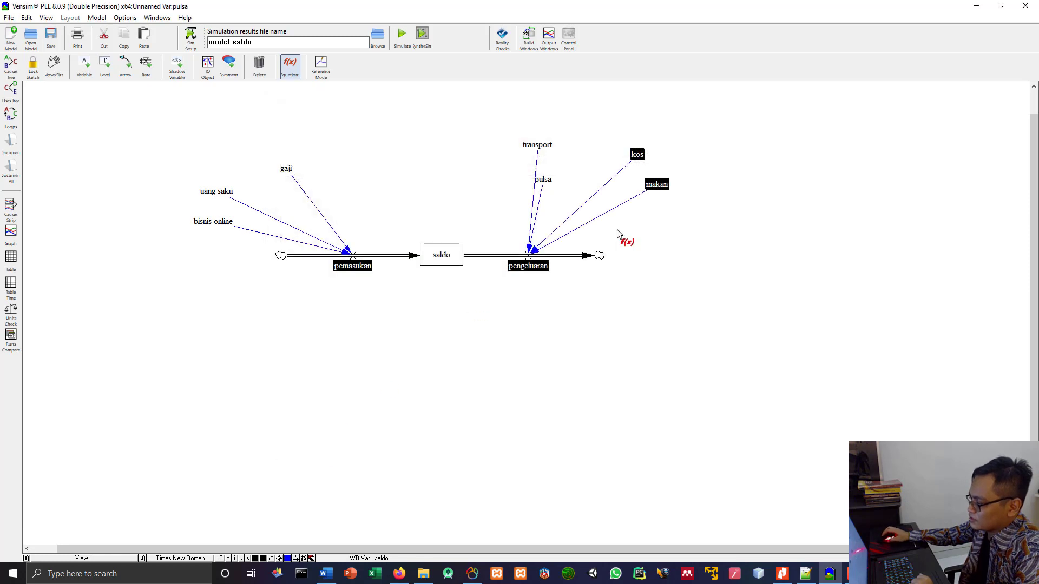
Step: Set the constant for kos to 900000 and for makan to 1500000
click(640, 158)
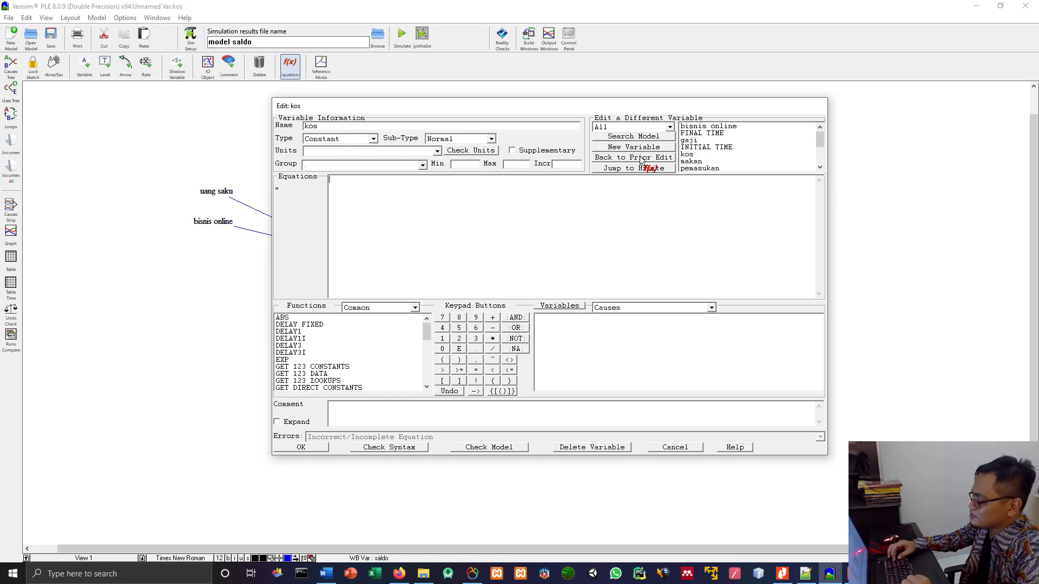
text(900)
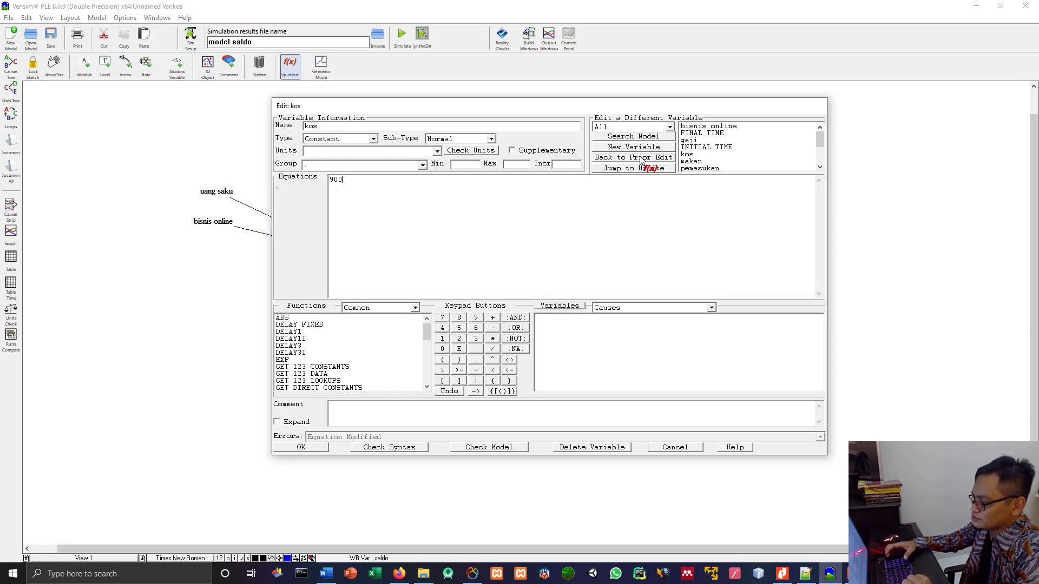
text(000)
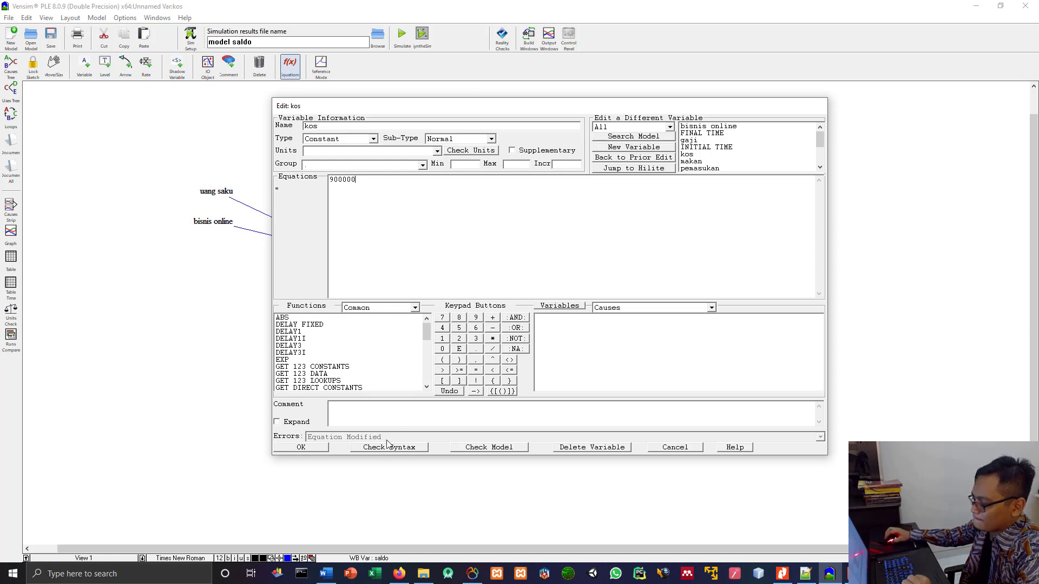
click(320, 450)
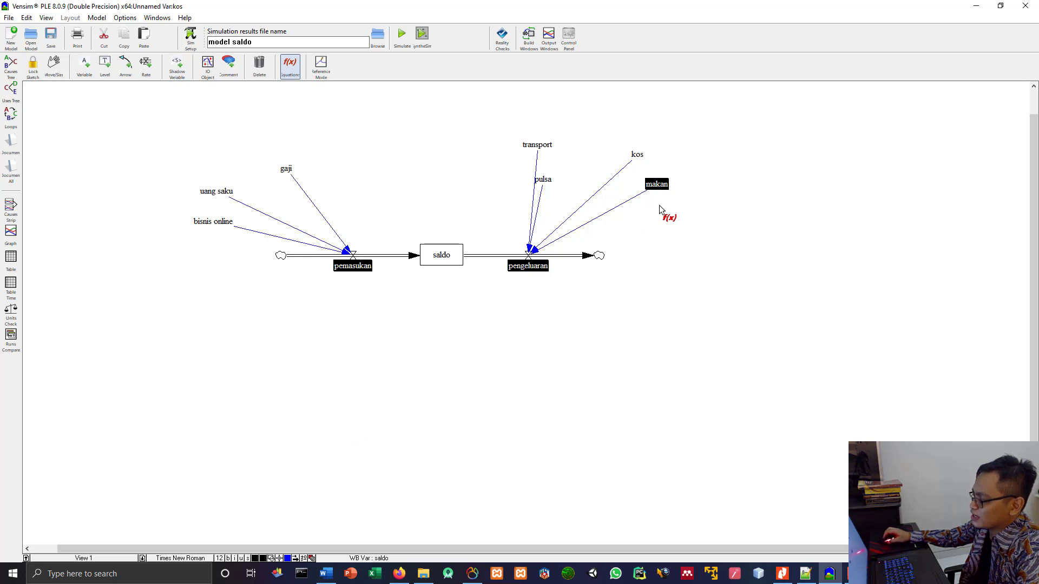
click(657, 185)
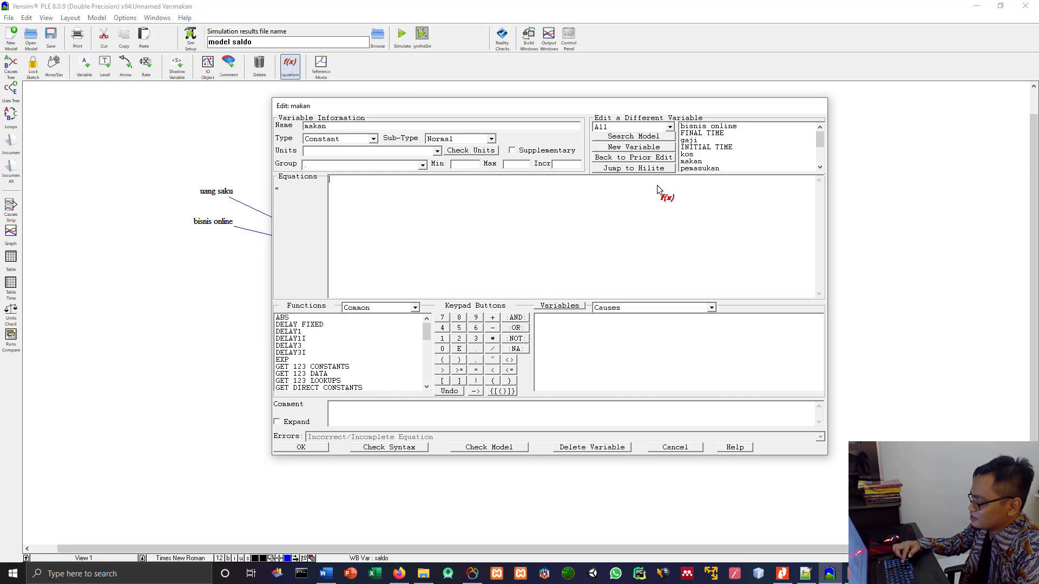
text(15000)
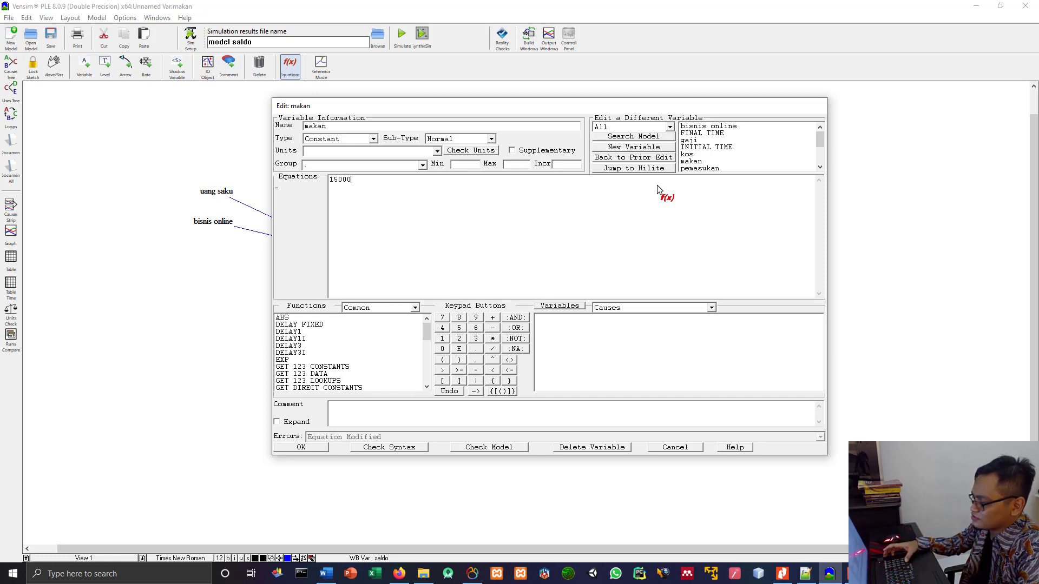
text(00)
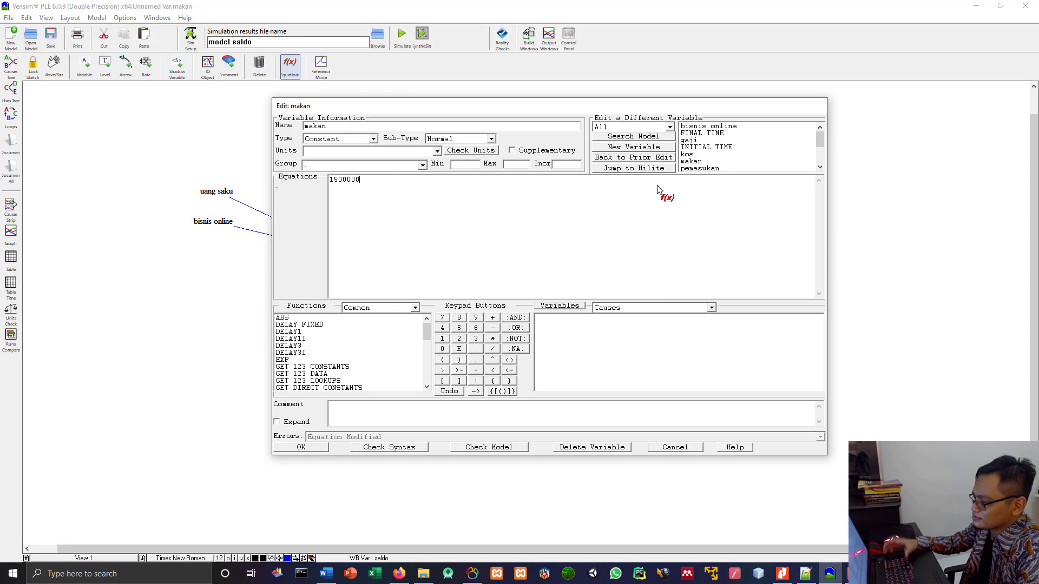
click(321, 449)
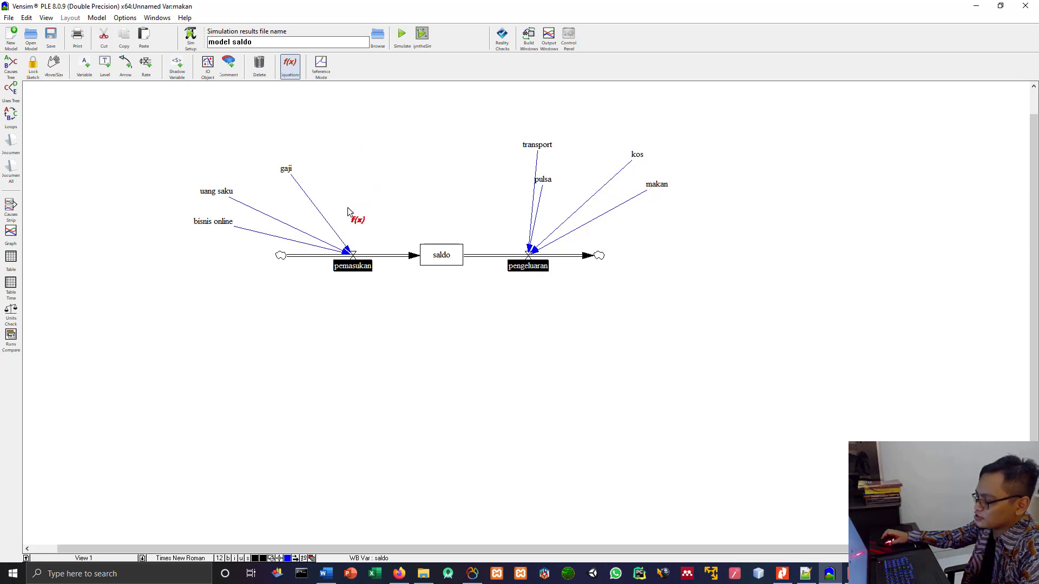
Step: Define the pemasukan rate as bisnis online+gaji+uang saku and check its equation syntax
click(362, 268)
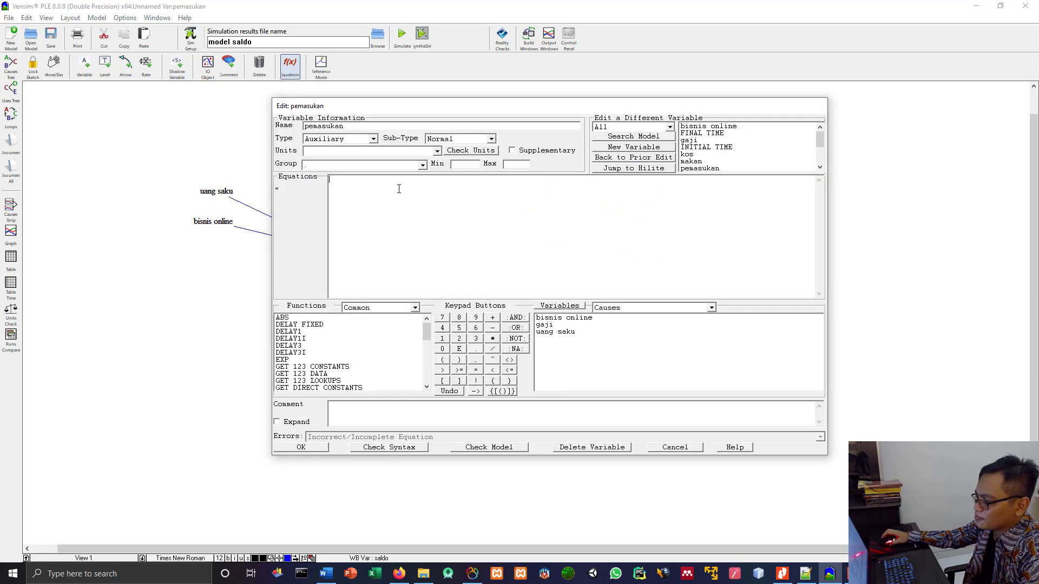
drag(612, 106, 667, 123)
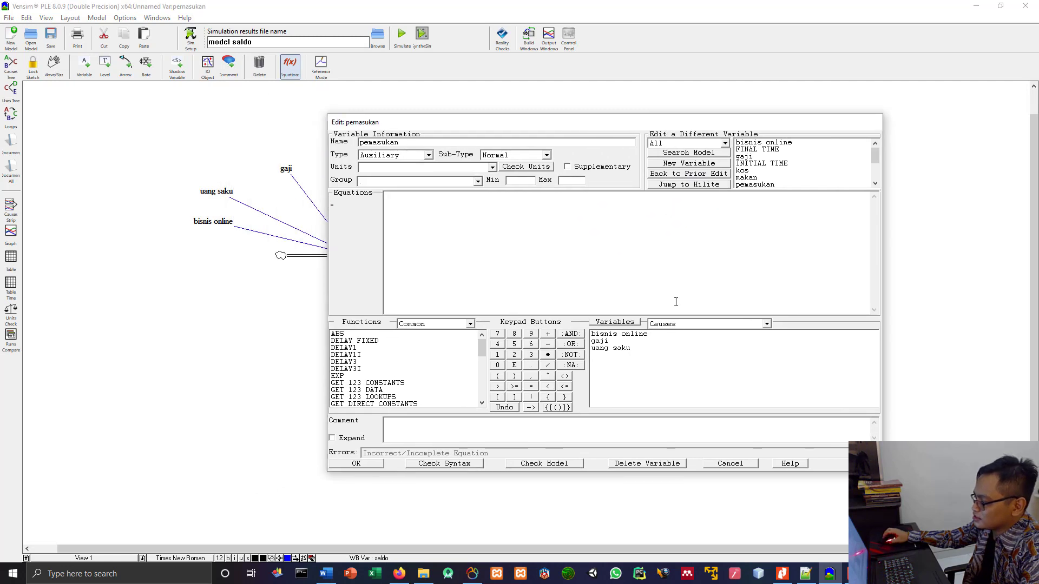
click(614, 337)
text(+)
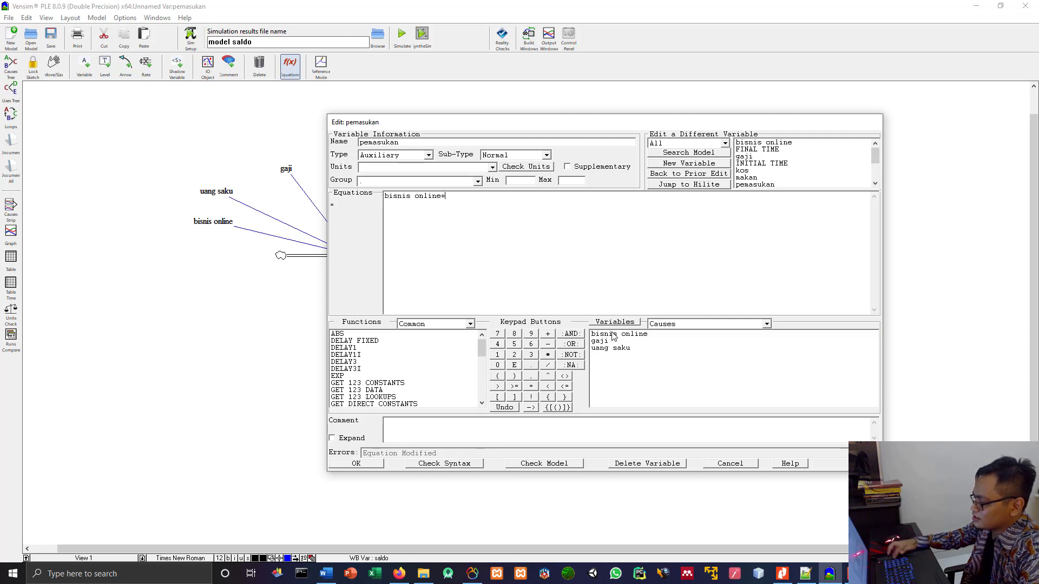
click(599, 342)
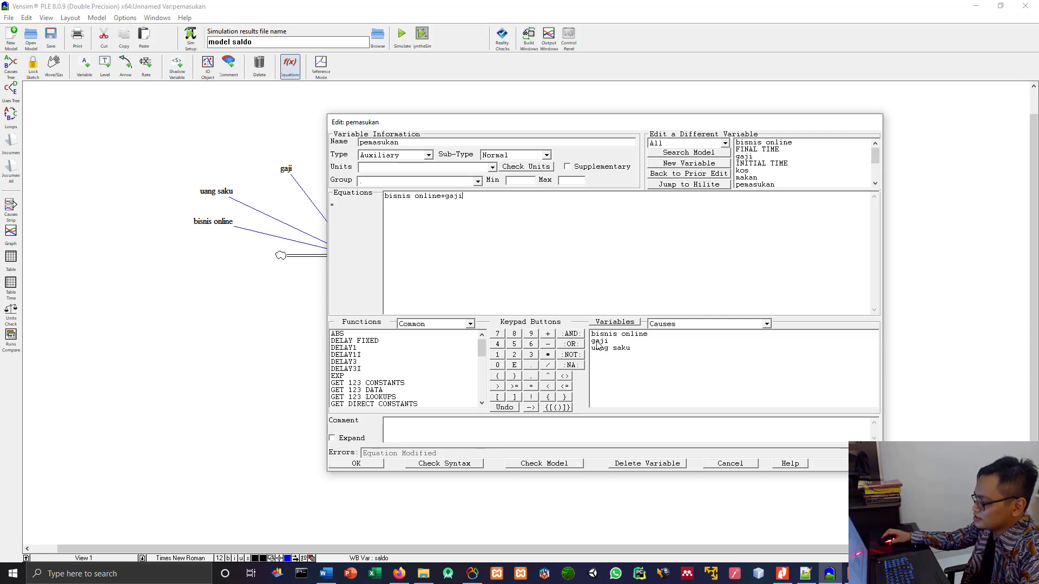
click(548, 334)
click(602, 349)
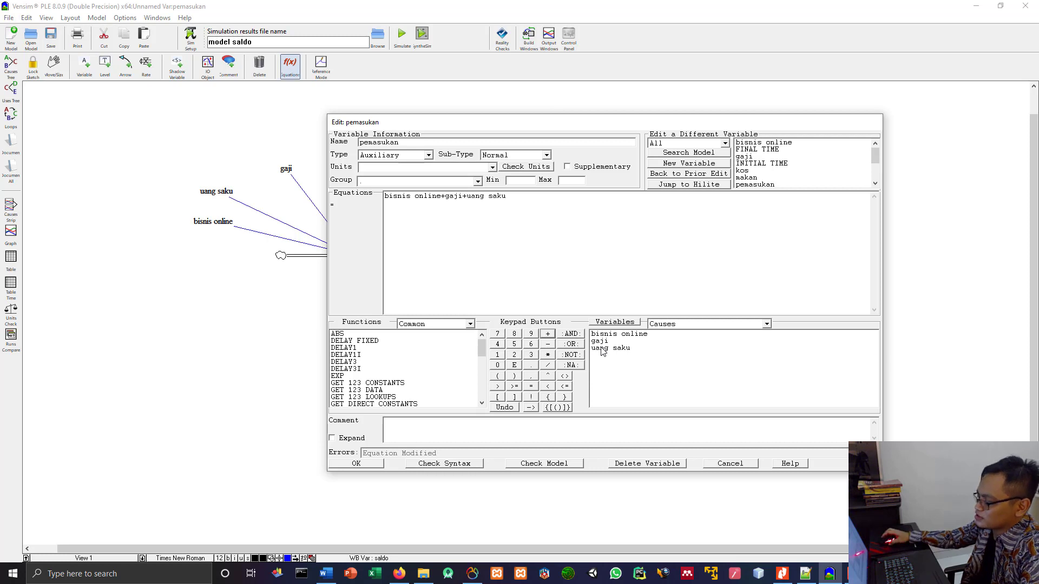
click(452, 466)
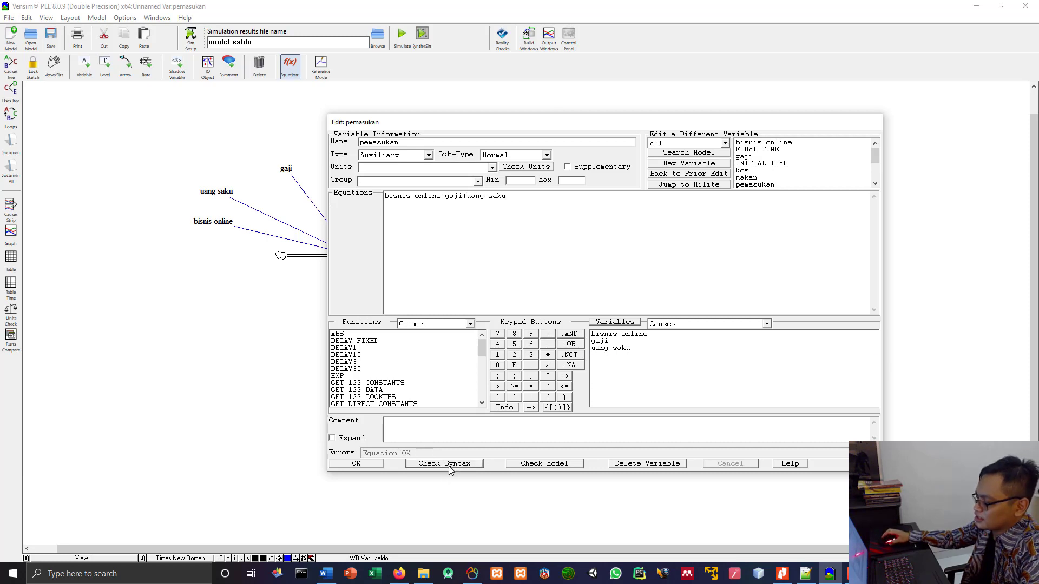
click(378, 464)
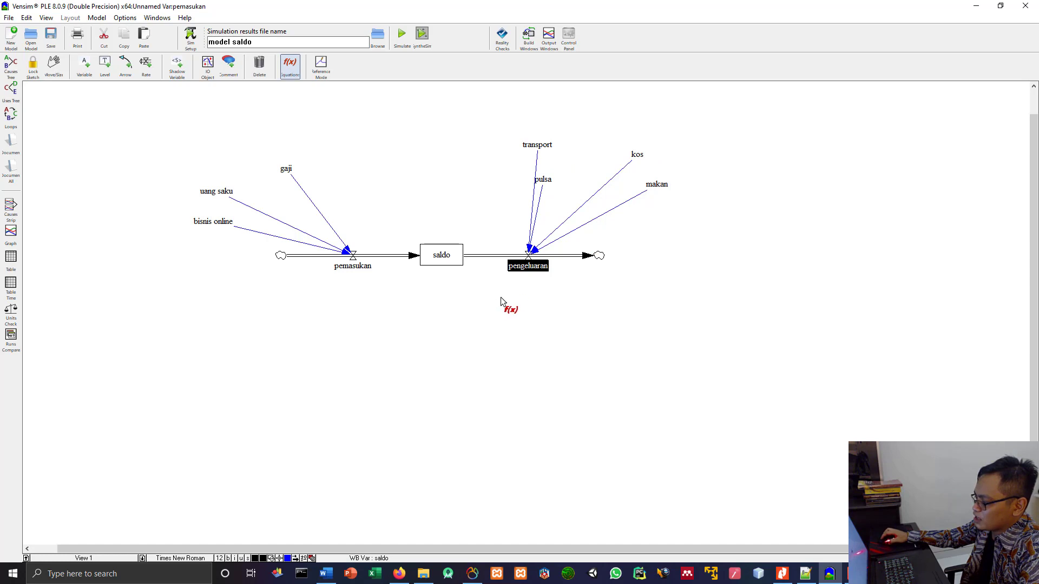
Step: Define the pengeluaran rate as kos+makan+pulsa+transport and check its equation syntax
click(530, 265)
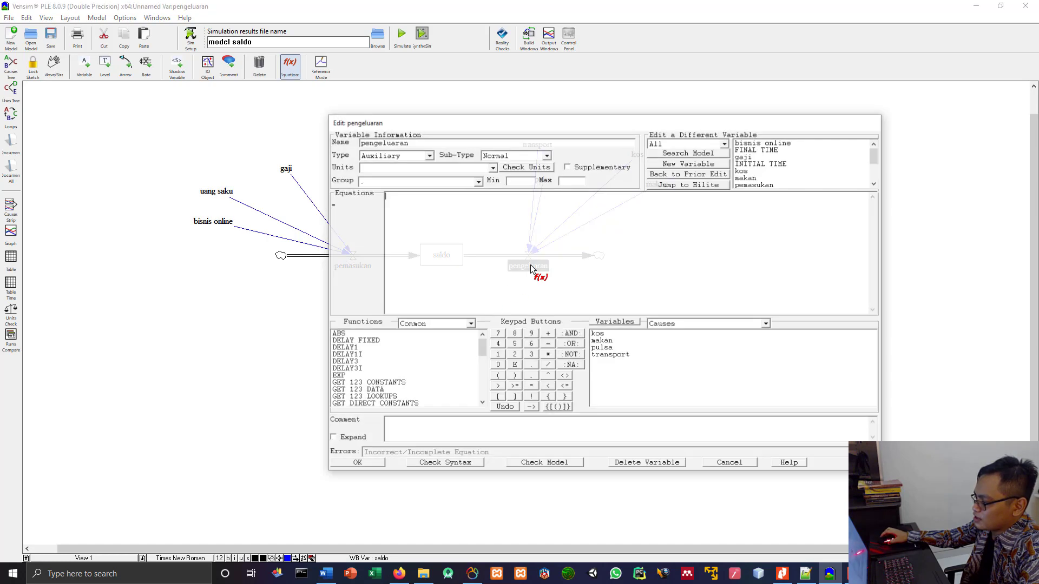
click(597, 334)
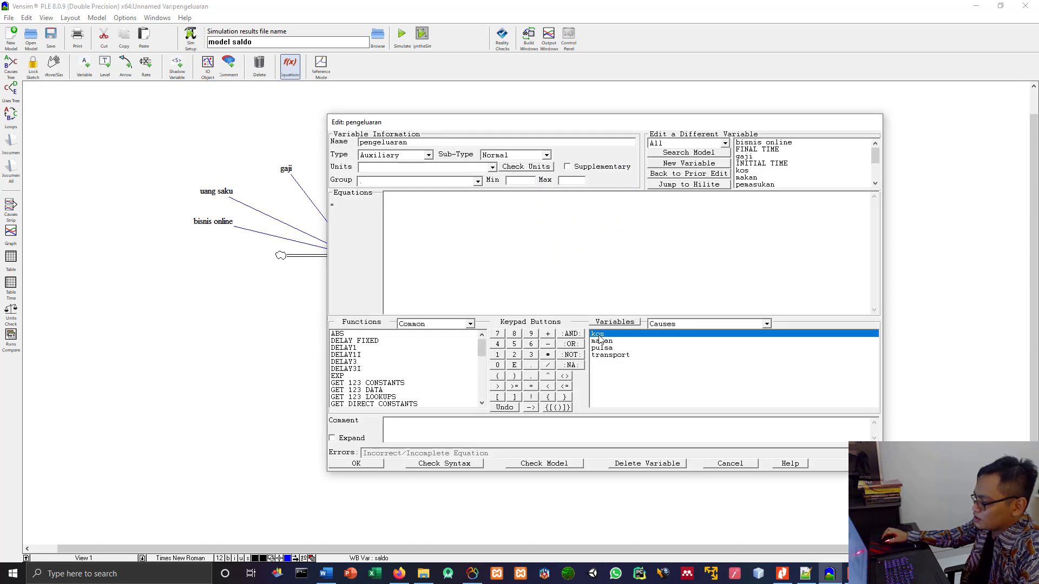
text(+)
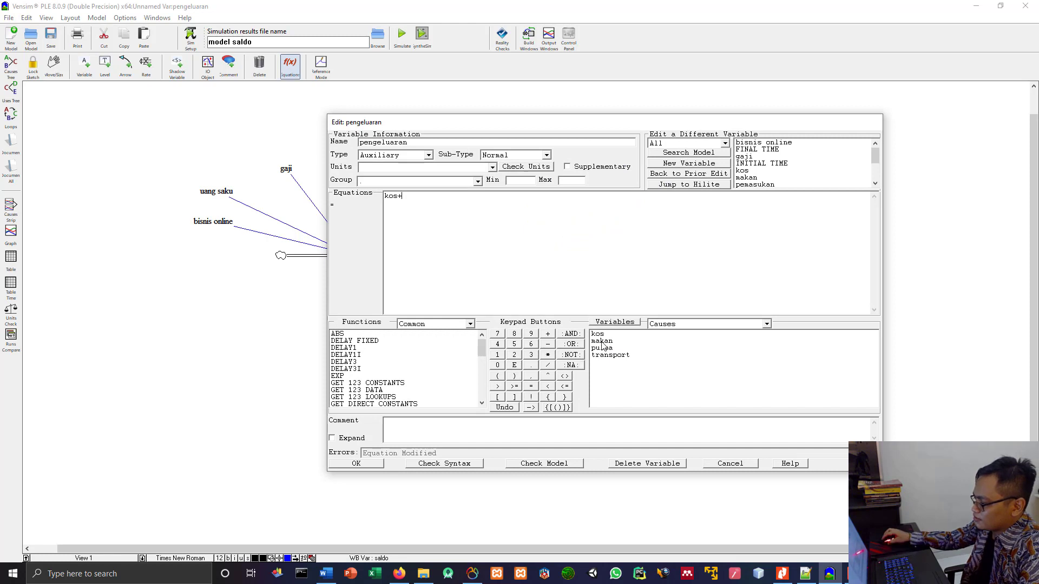
click(601, 341)
text(+)
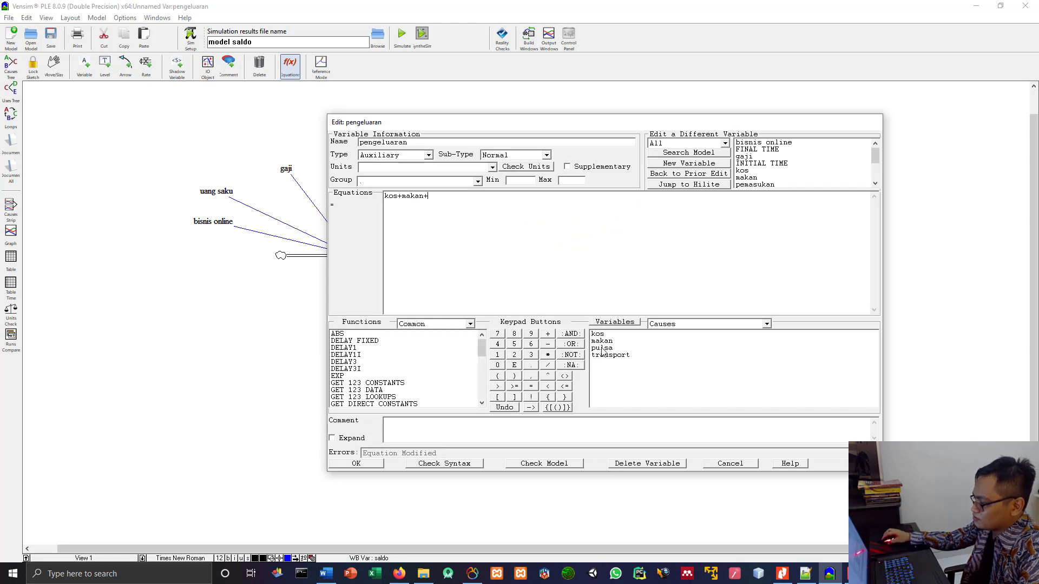
click(603, 348)
text(+)
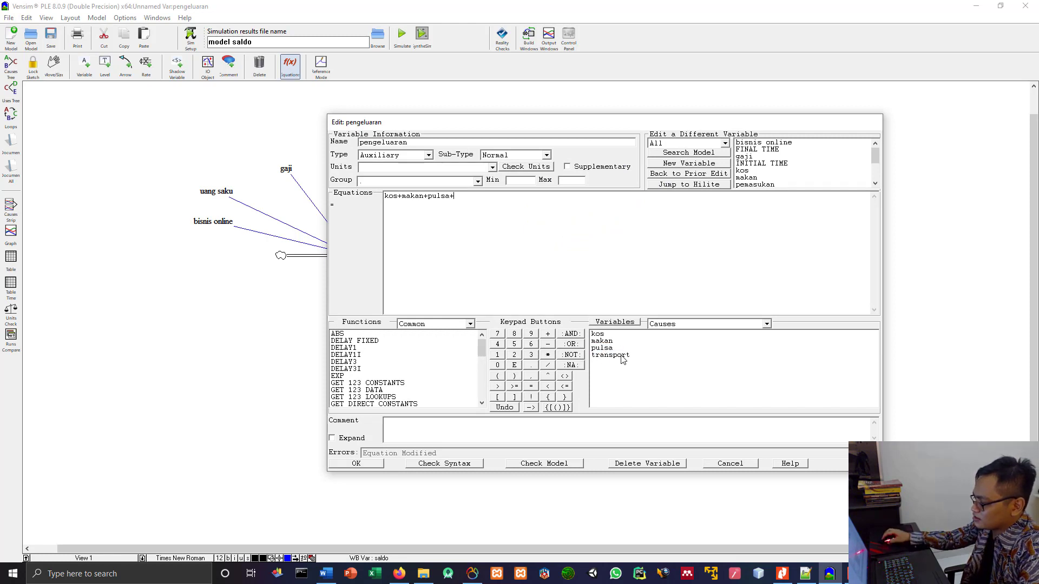
click(623, 356)
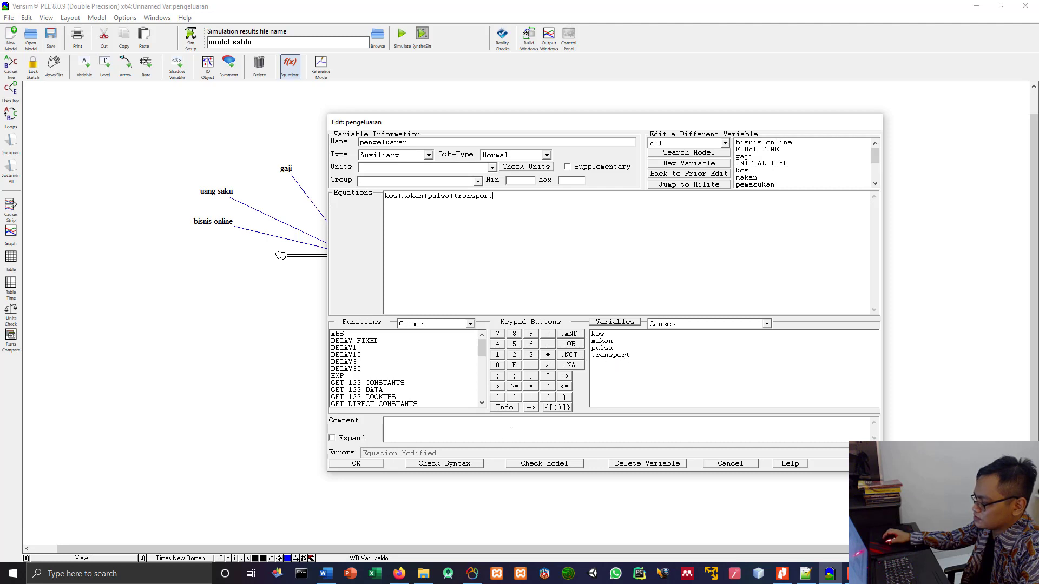
click(464, 467)
click(357, 464)
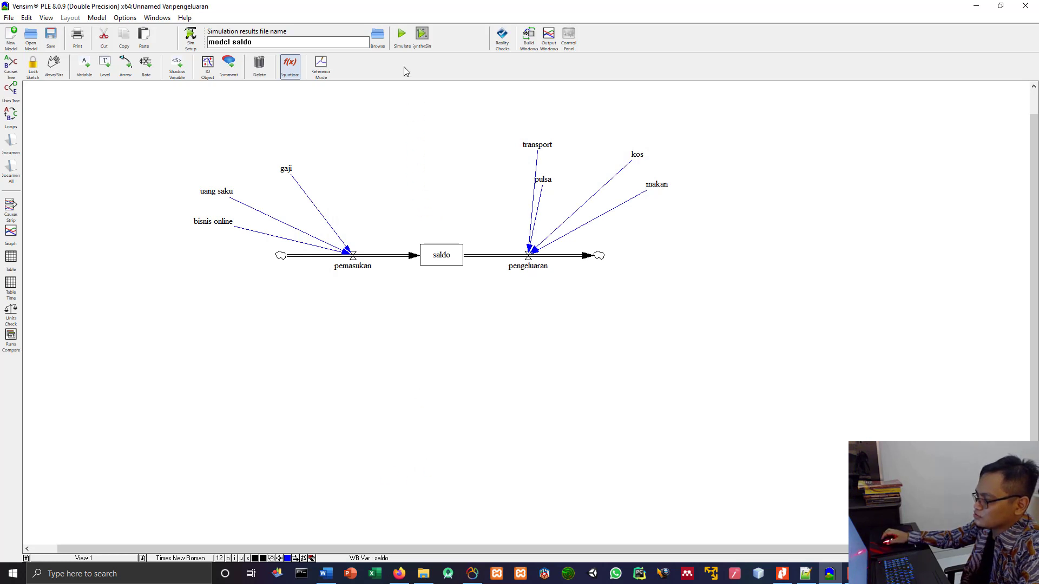
Step: Simulate the model, overwriting the existing model saldo dataset
click(401, 36)
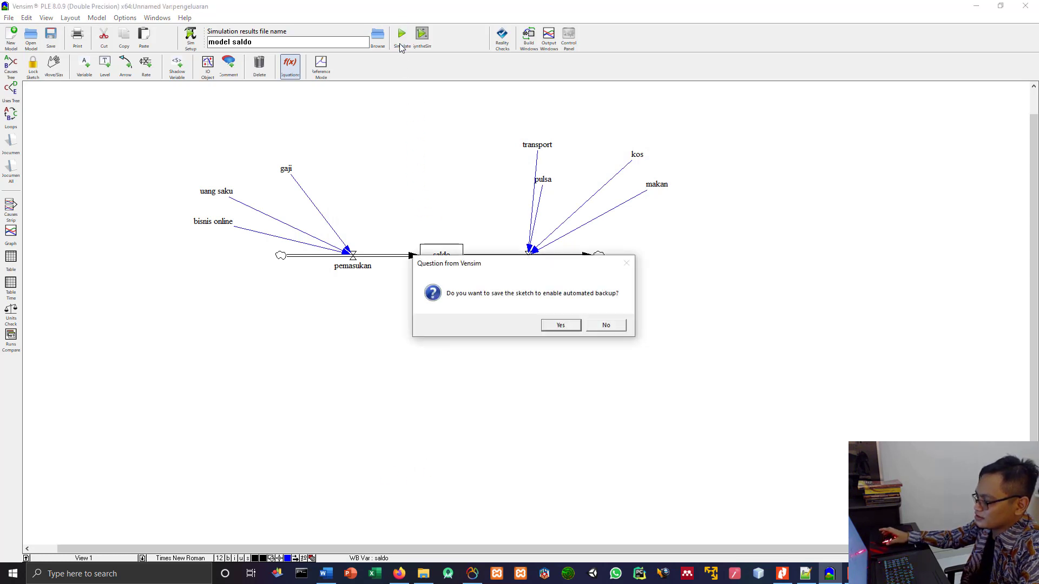
click(559, 325)
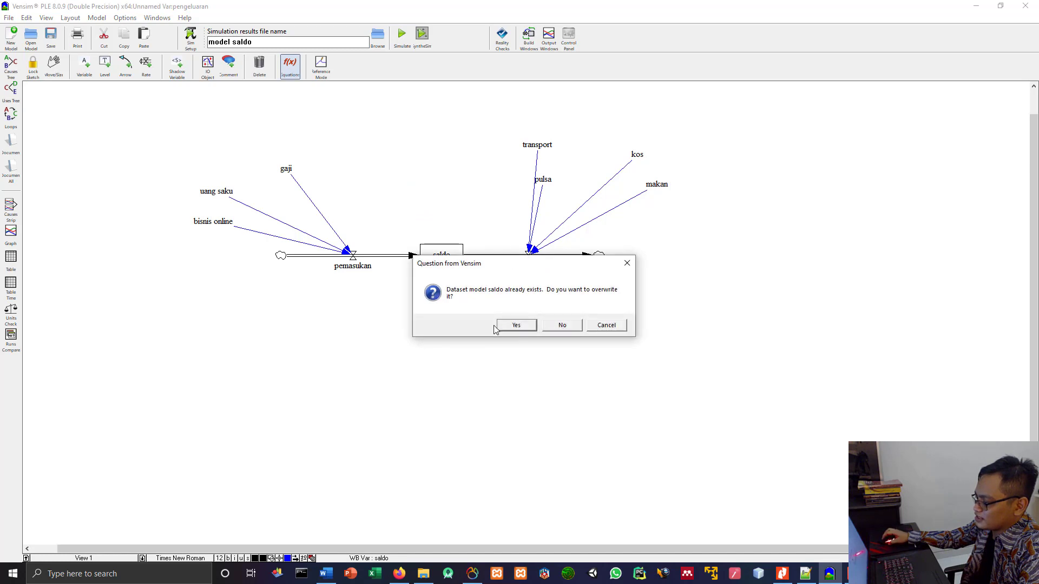
click(515, 327)
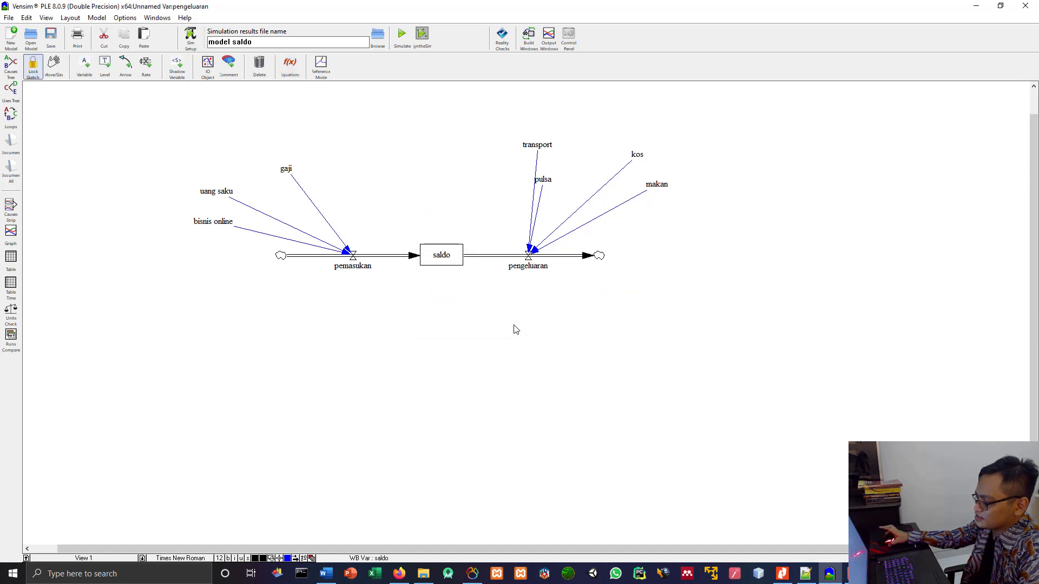
Step: Examine the simulated saldo values by month in the time-down table and in the horizontal table, closing each one
click(433, 261)
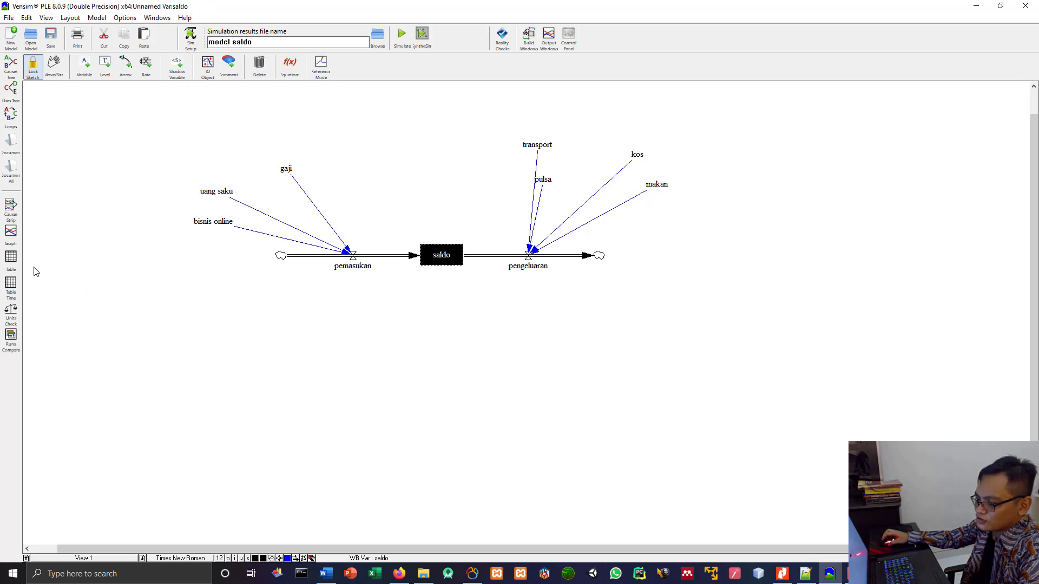
click(12, 287)
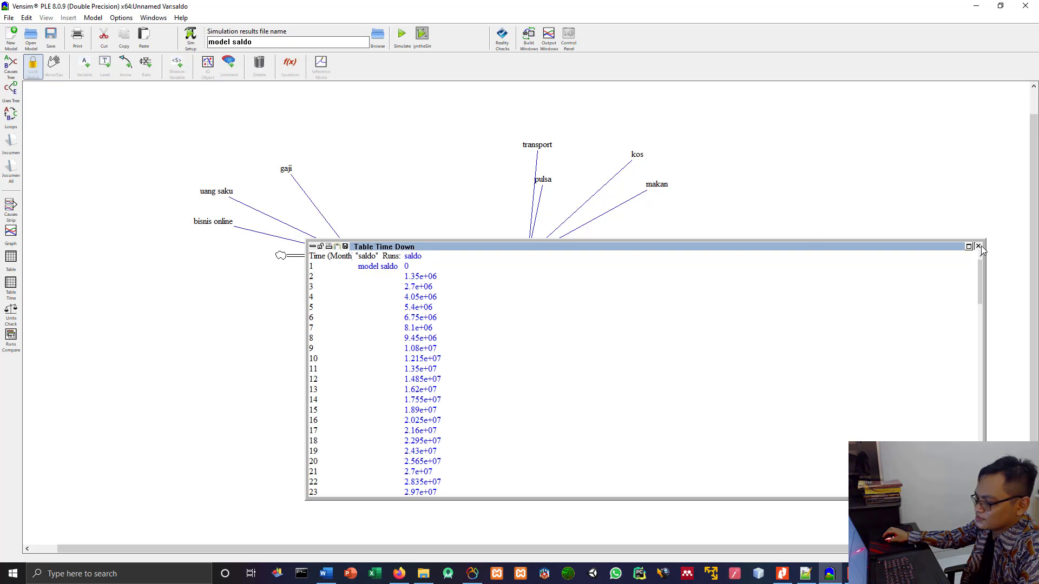
click(979, 247)
click(11, 260)
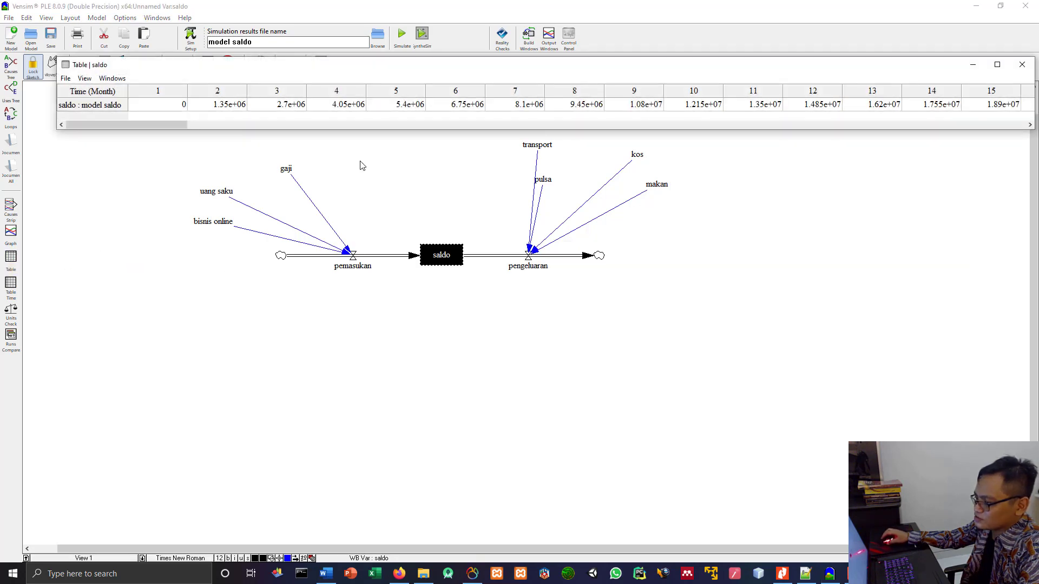
drag(259, 64, 276, 172)
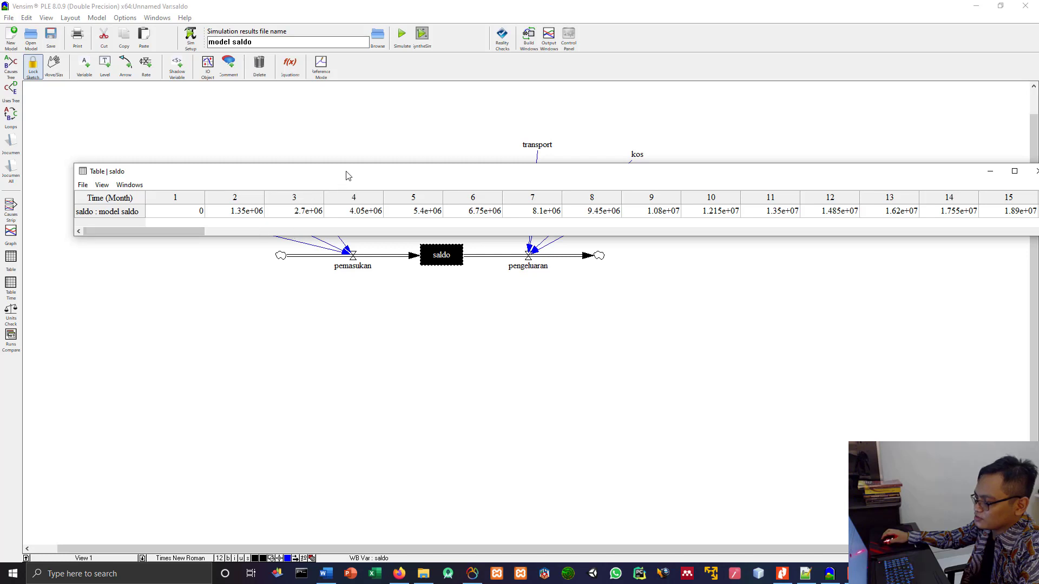
drag(346, 175, 172, 249)
click(862, 247)
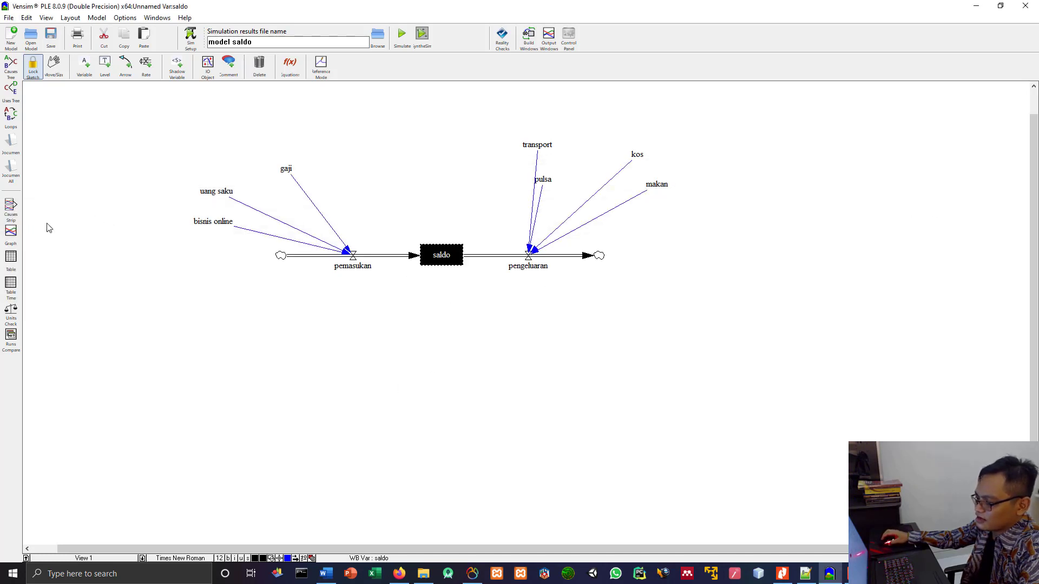
Step: Examine the graph of saldo over time and close it
click(11, 233)
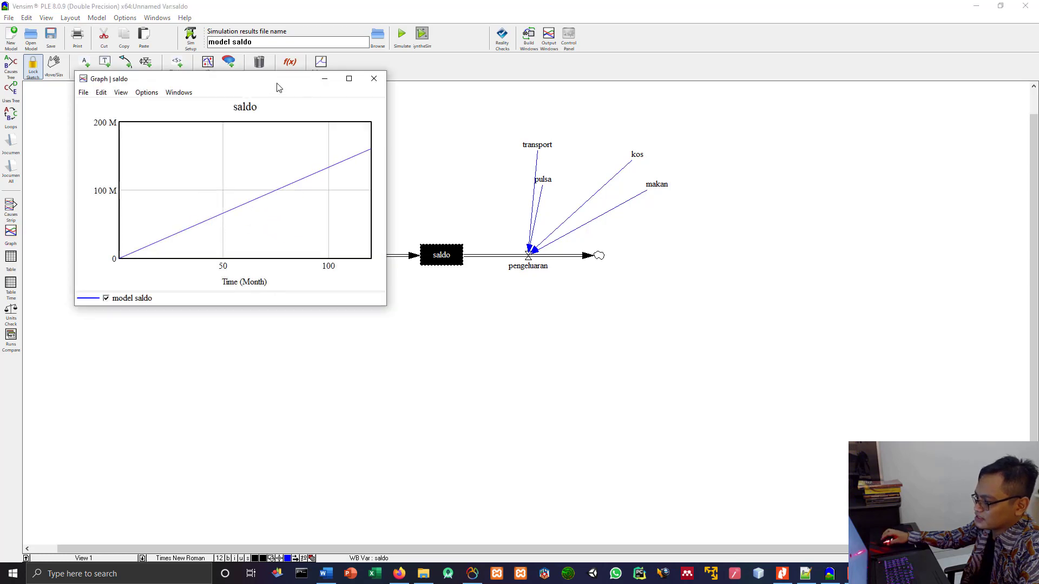
drag(276, 87, 850, 201)
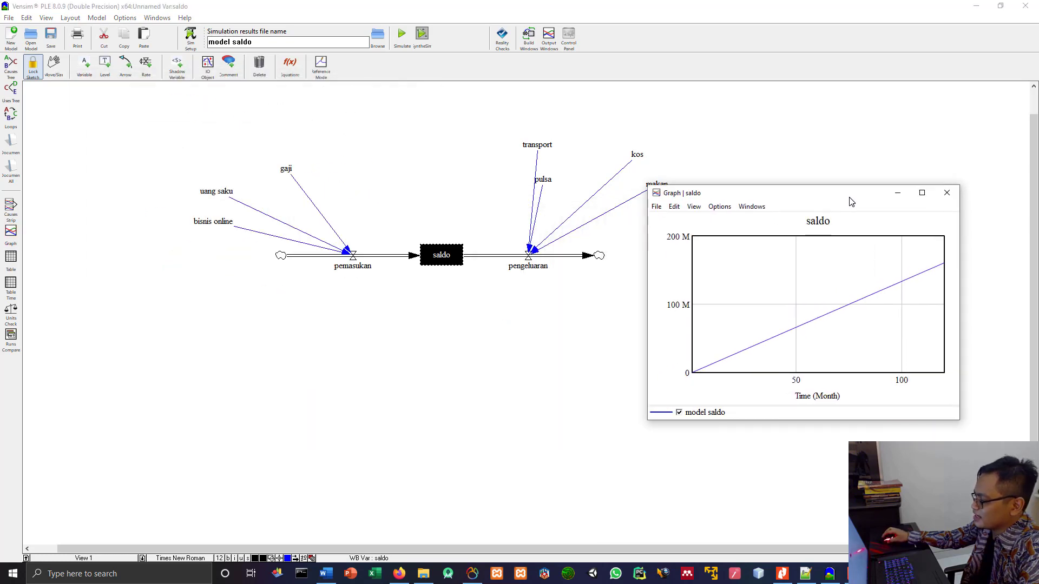
click(947, 193)
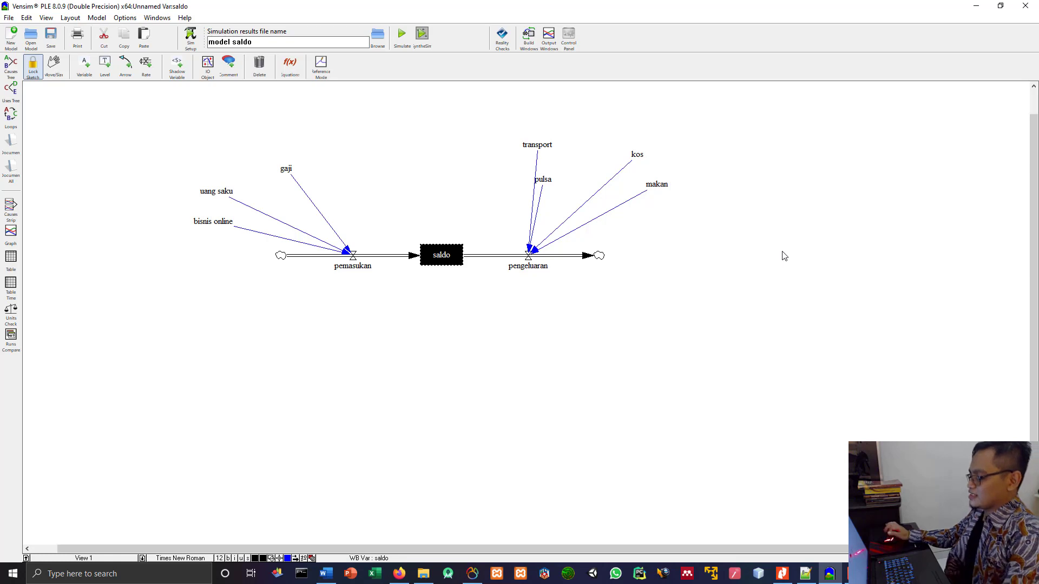
Step: Save the model as model saldo in the project vensim folder and rerun the simulation, overwriting the existing dataset
click(749, 282)
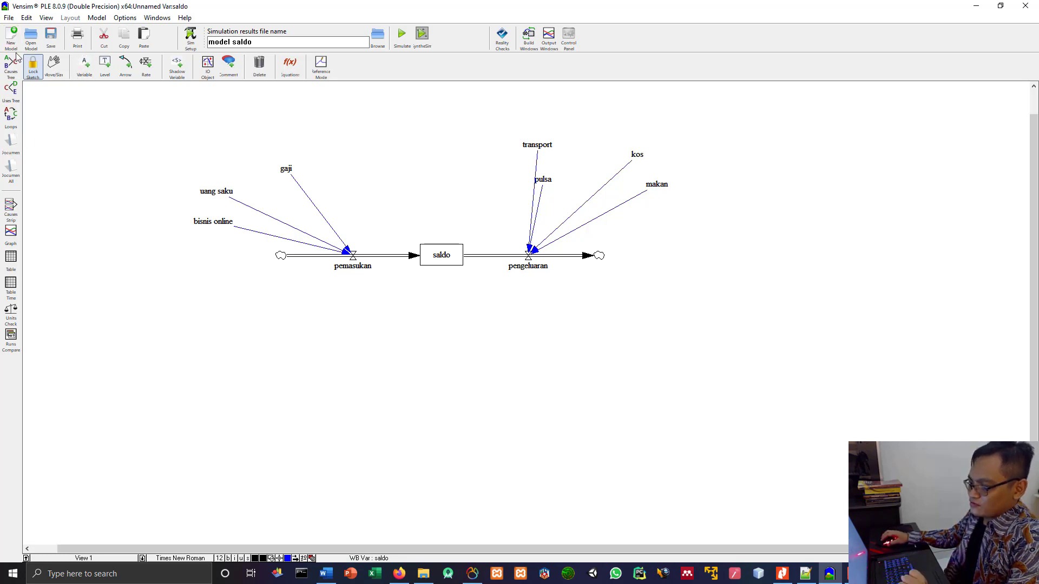
click(10, 18)
click(30, 70)
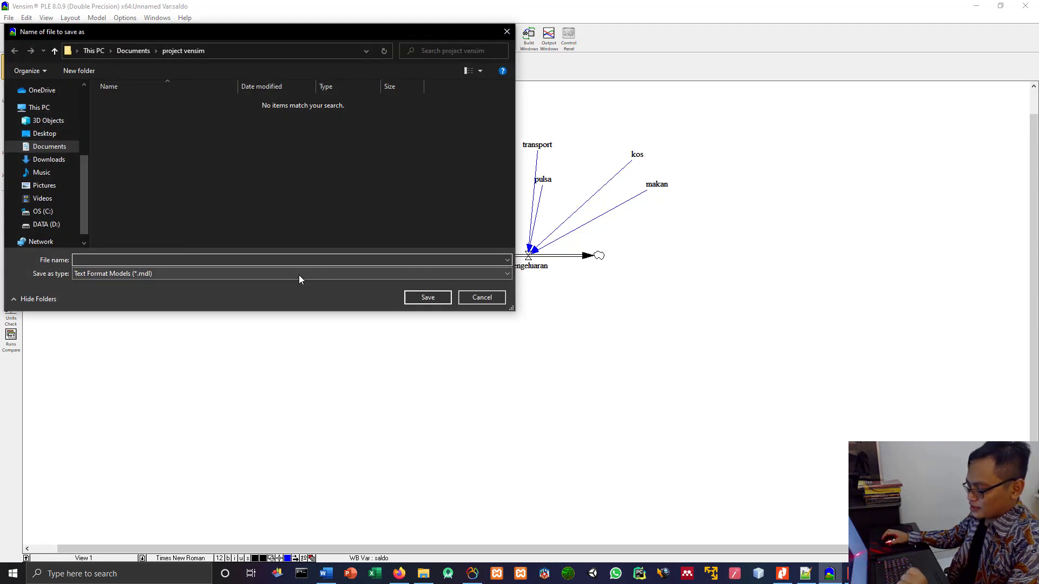
text(model saldo)
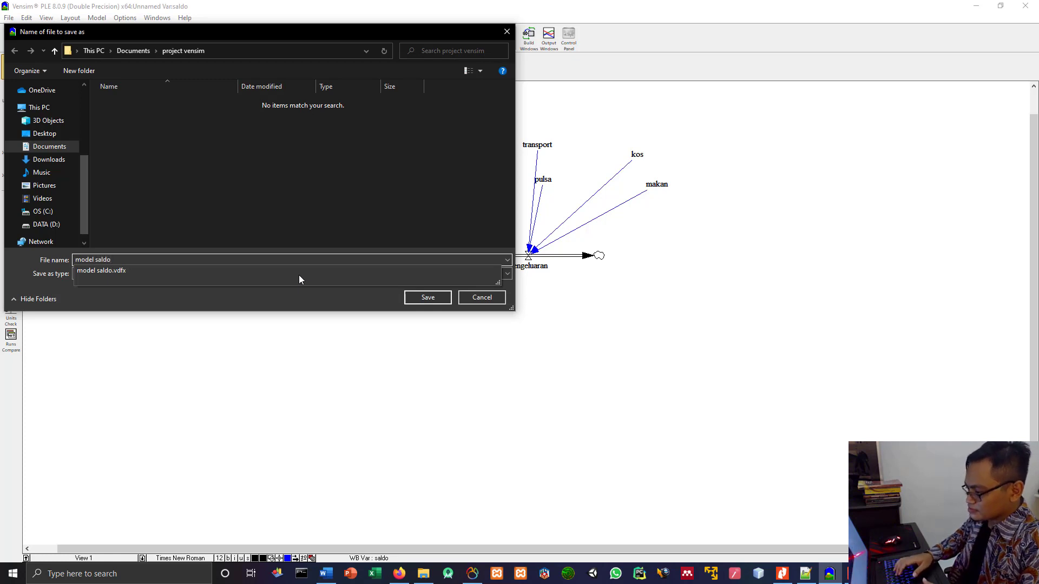
key(Return)
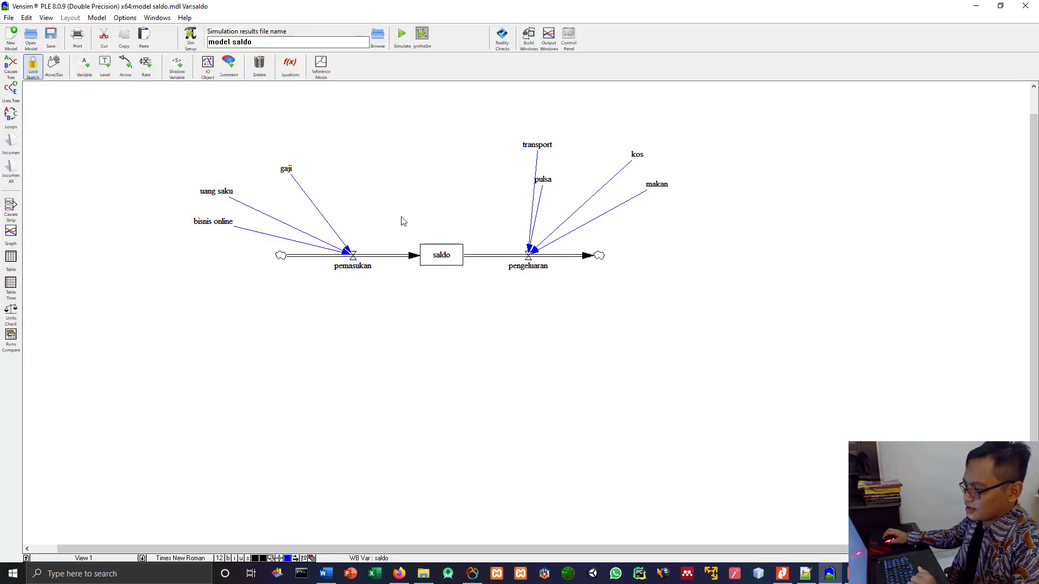
click(403, 36)
click(517, 325)
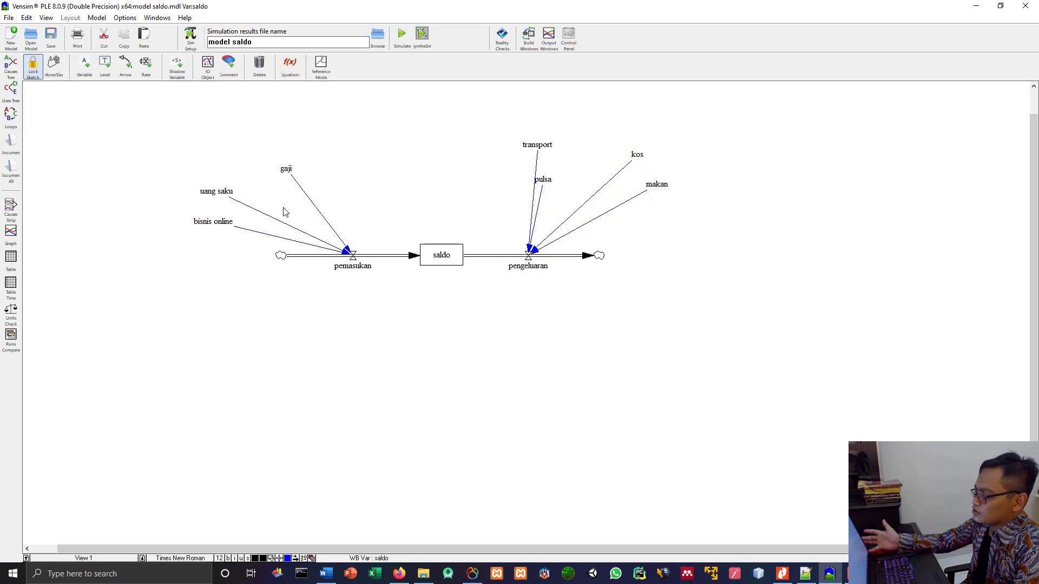
Step: Set the equation of the kos constant to 600000
click(290, 66)
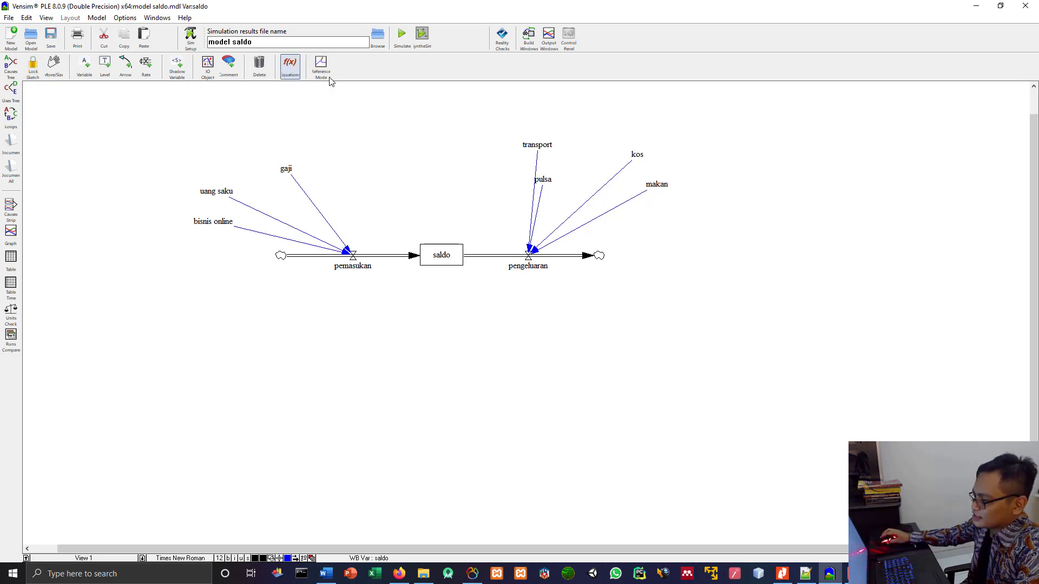
click(636, 159)
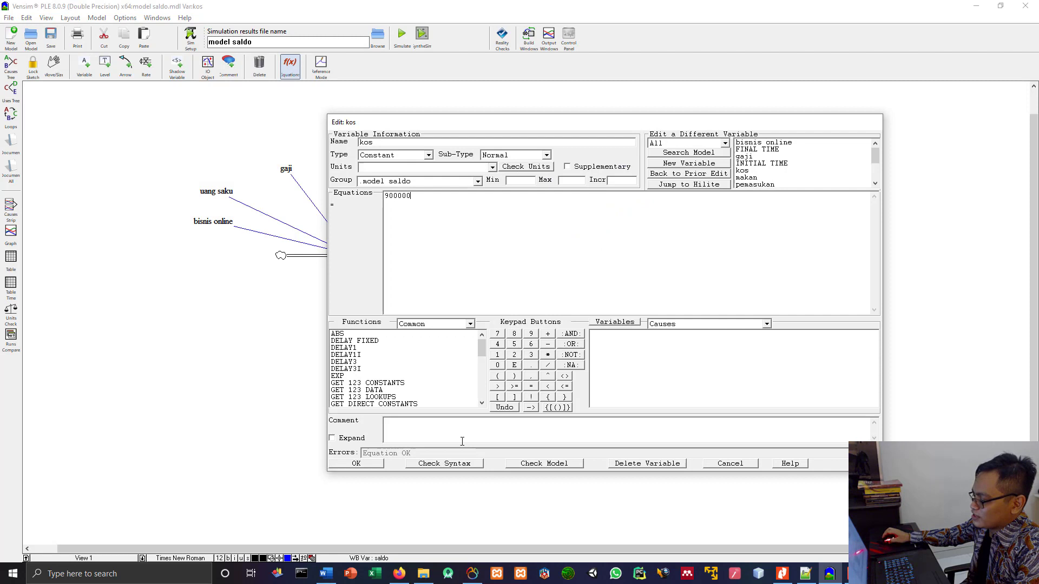
click(368, 463)
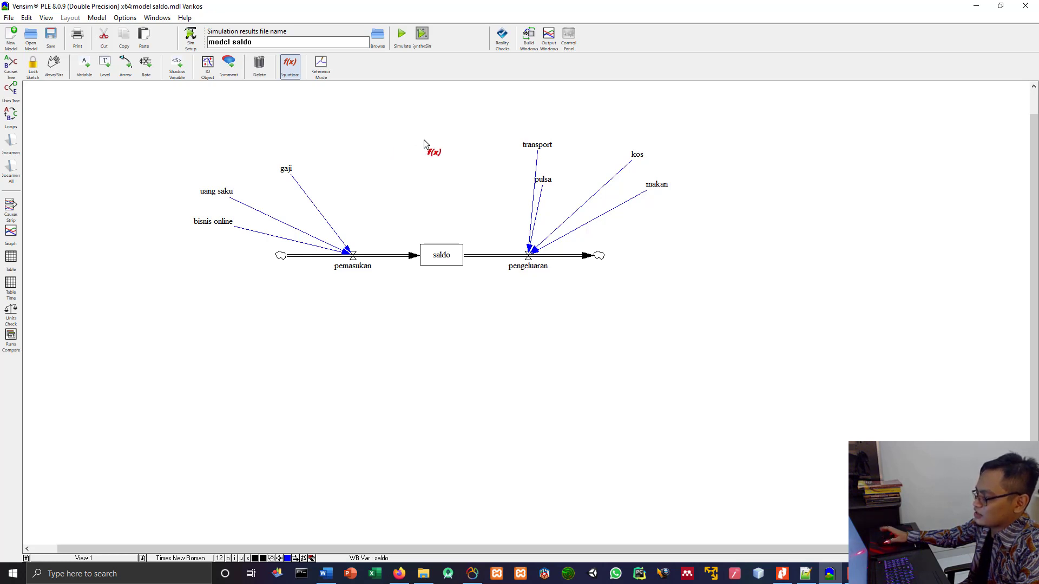
click(636, 156)
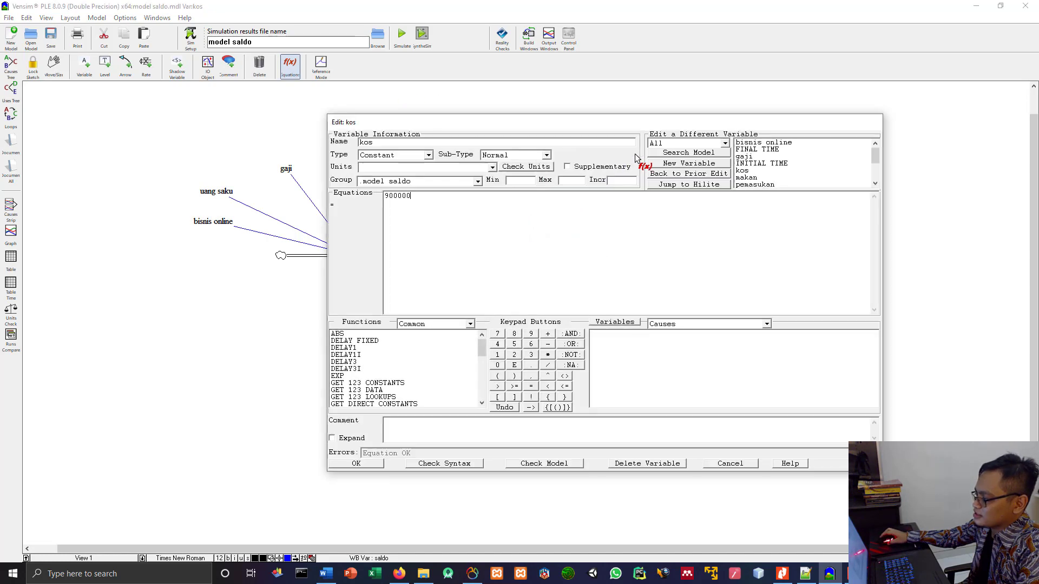
drag(390, 196, 381, 198)
text(6)
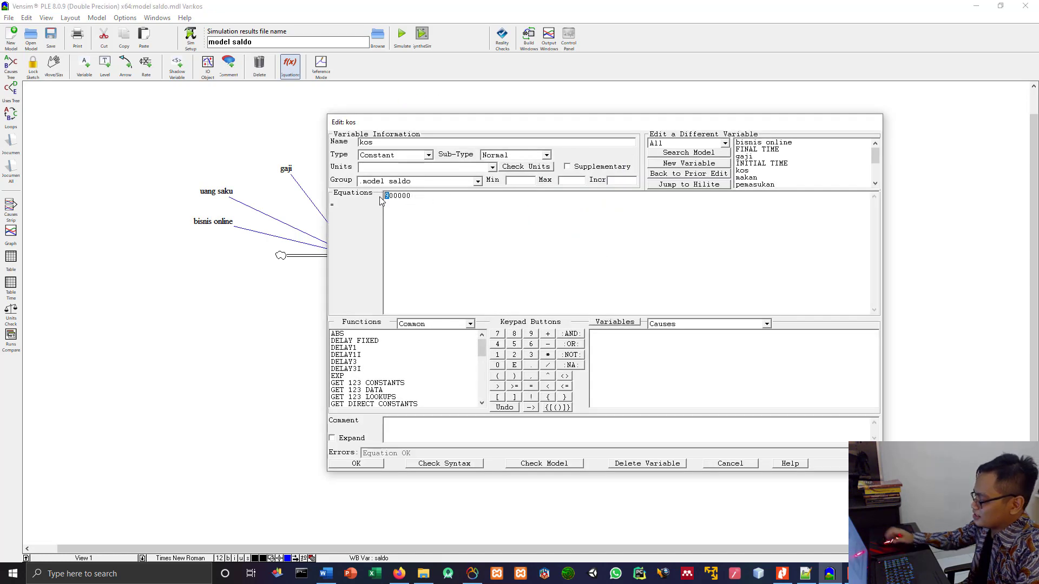
click(376, 463)
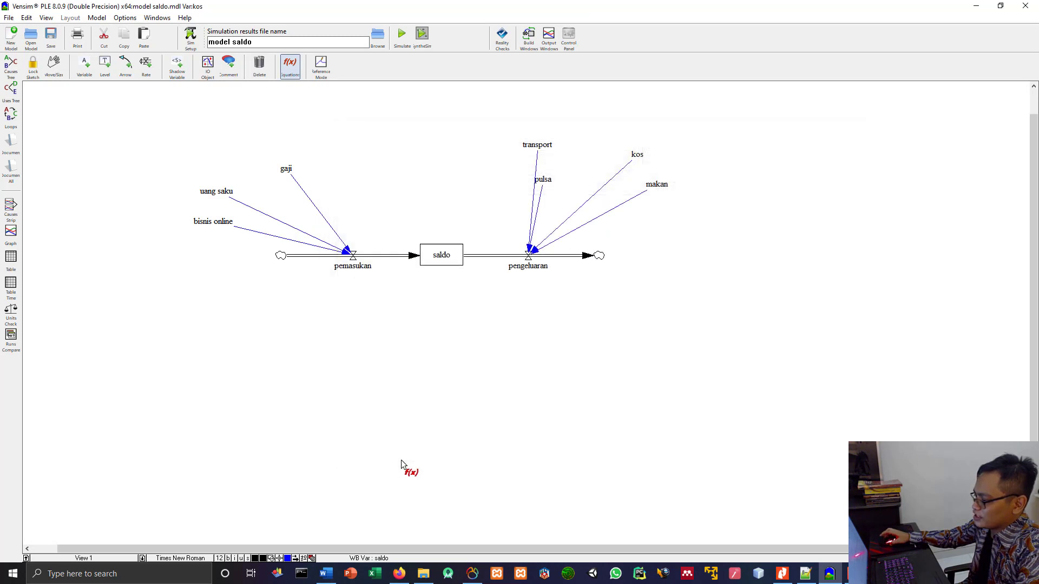
Step: Simulate the model without overwriting model saldo, storing the run as model saldo skenario kos in the project vensim folder
click(402, 39)
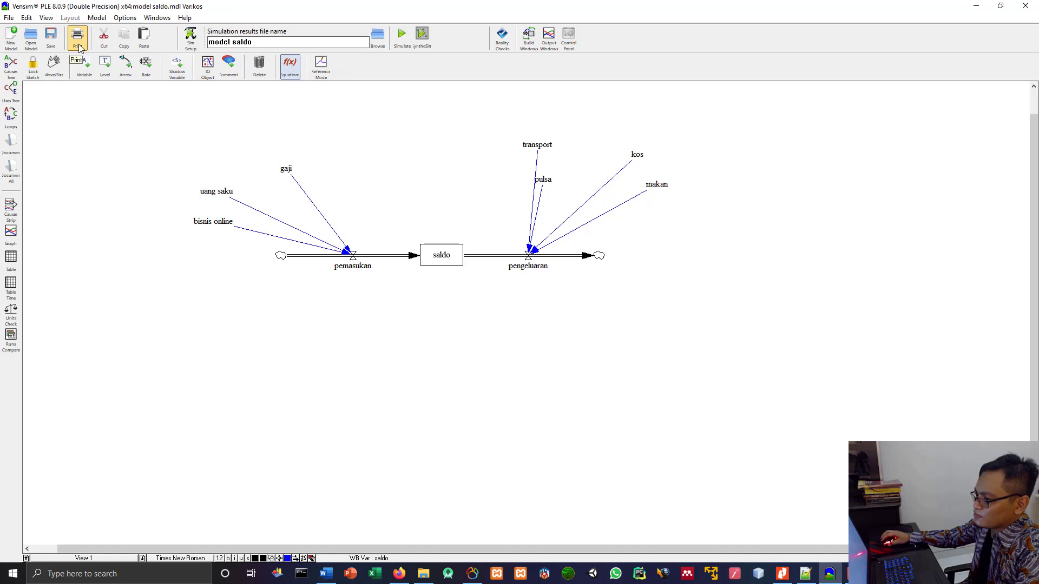
click(402, 38)
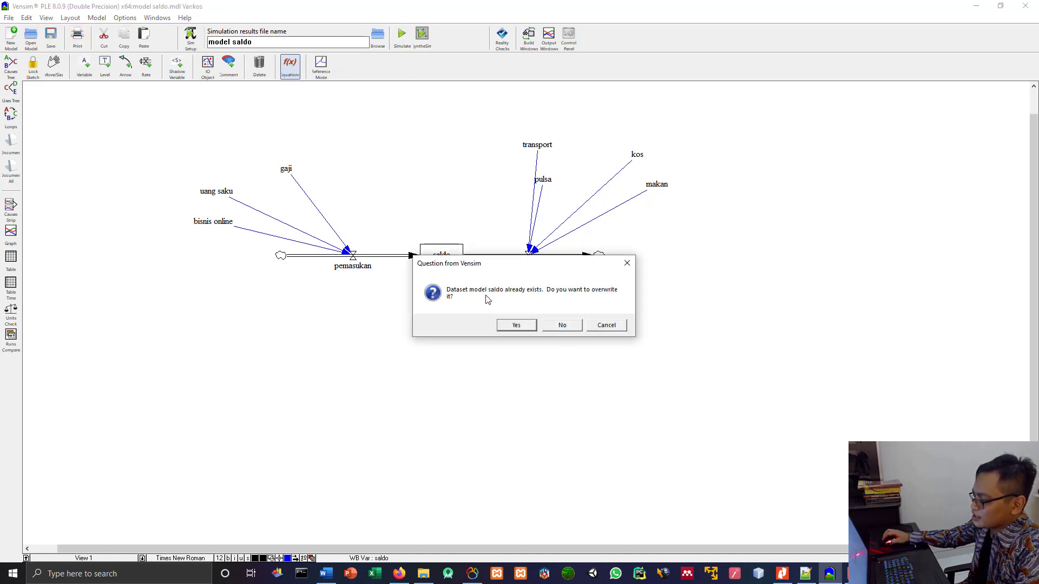
click(575, 326)
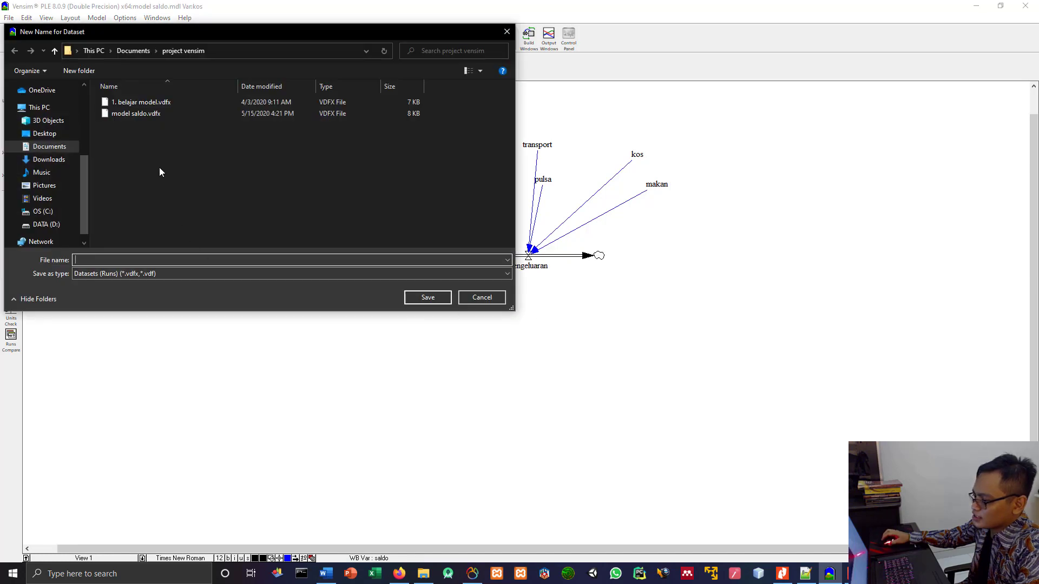
drag(401, 25, 770, 156)
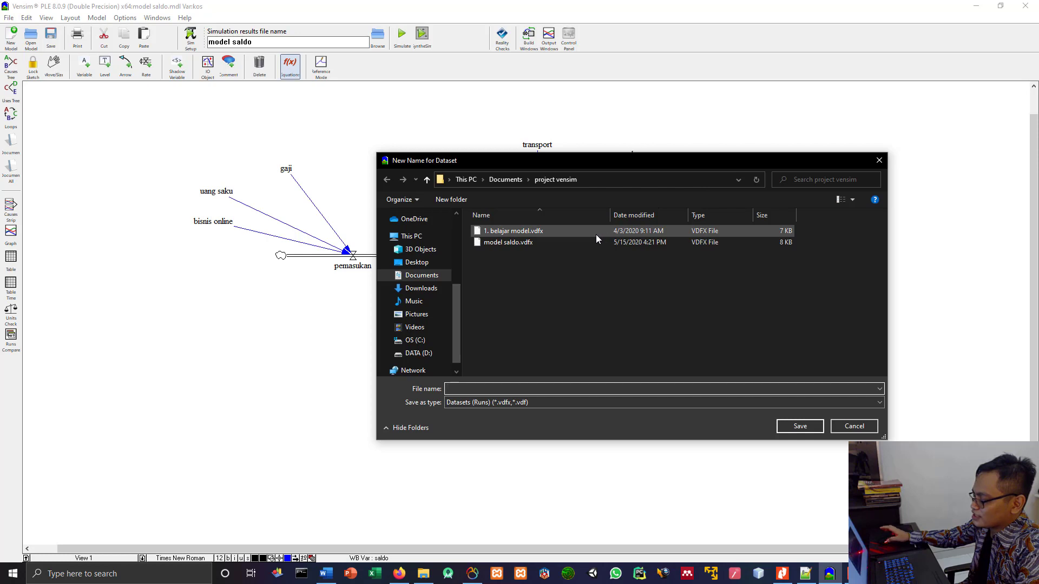
click(512, 243)
click(482, 388)
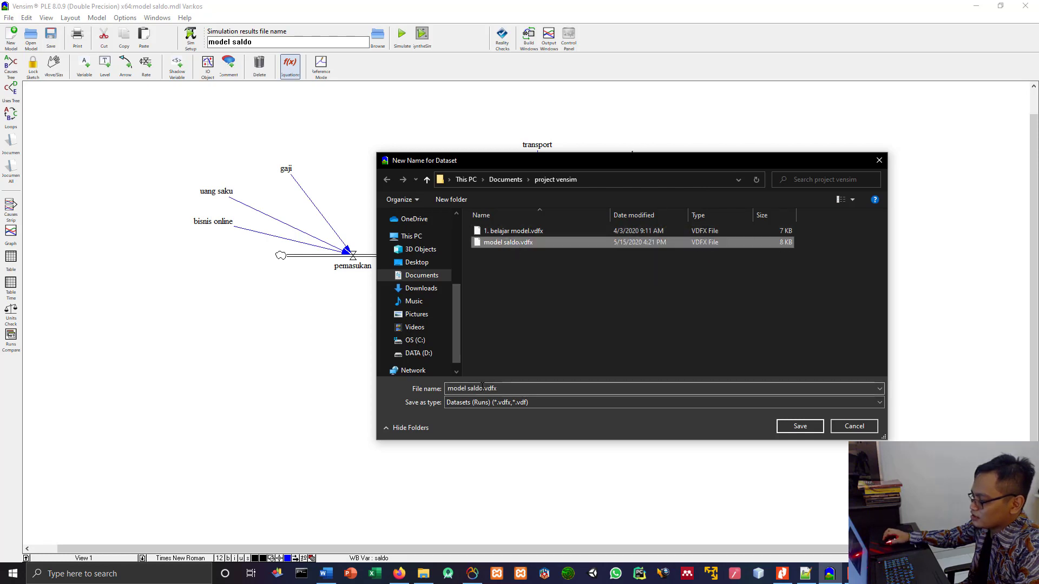
click(486, 390)
click(473, 388)
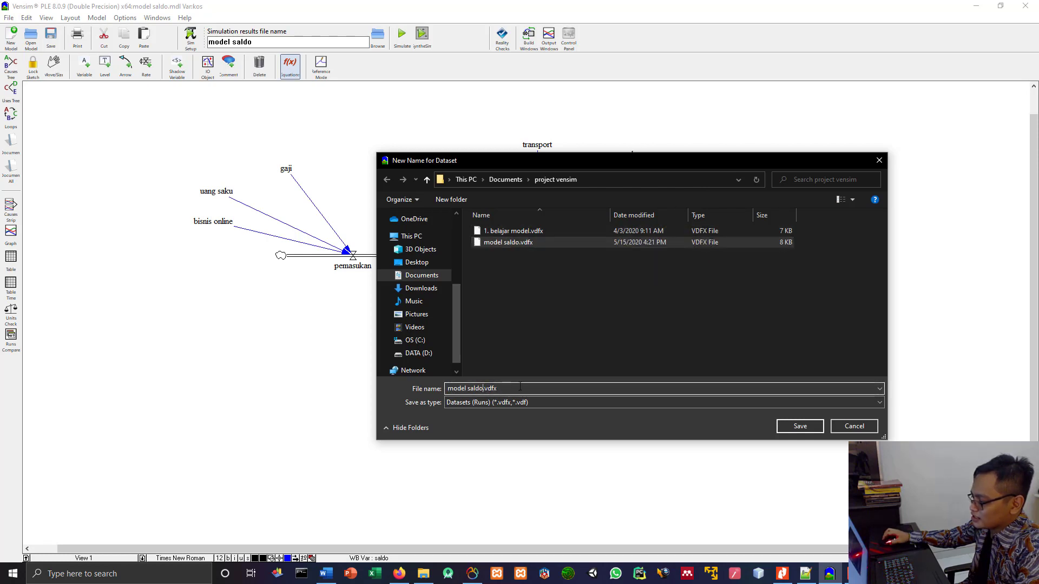
text(ske)
text(nario k)
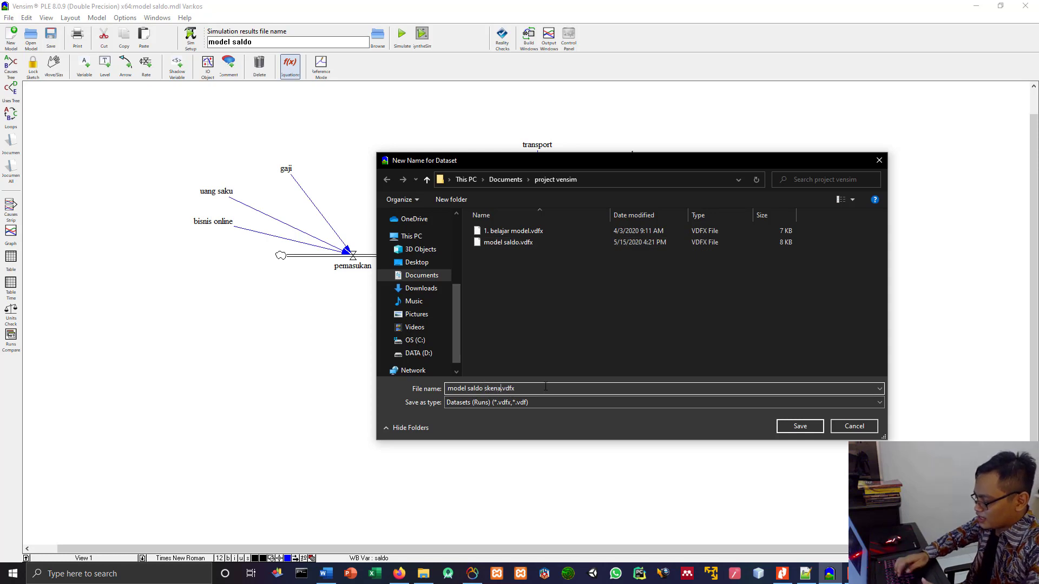
text(os)
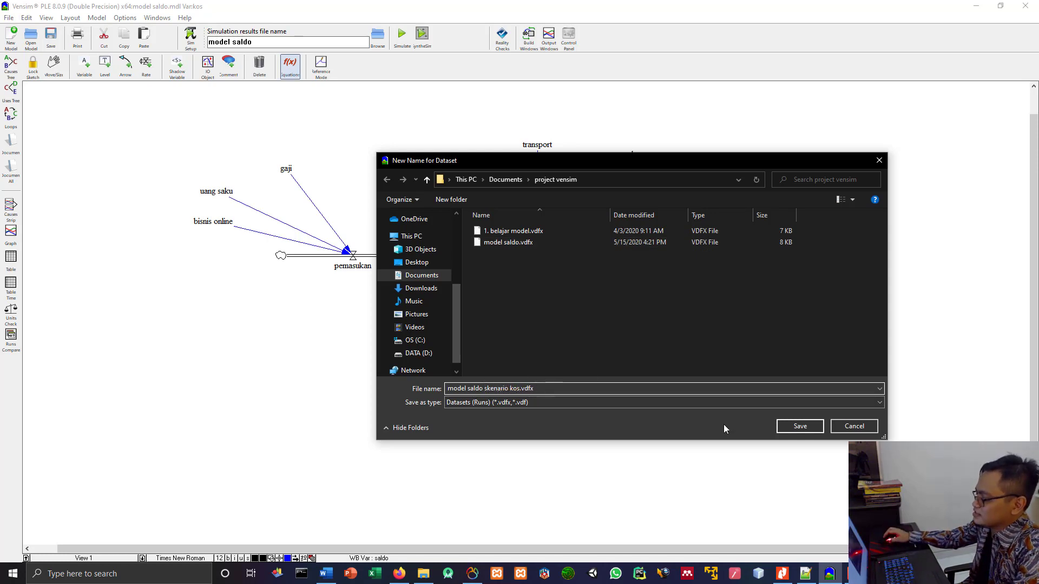
click(795, 427)
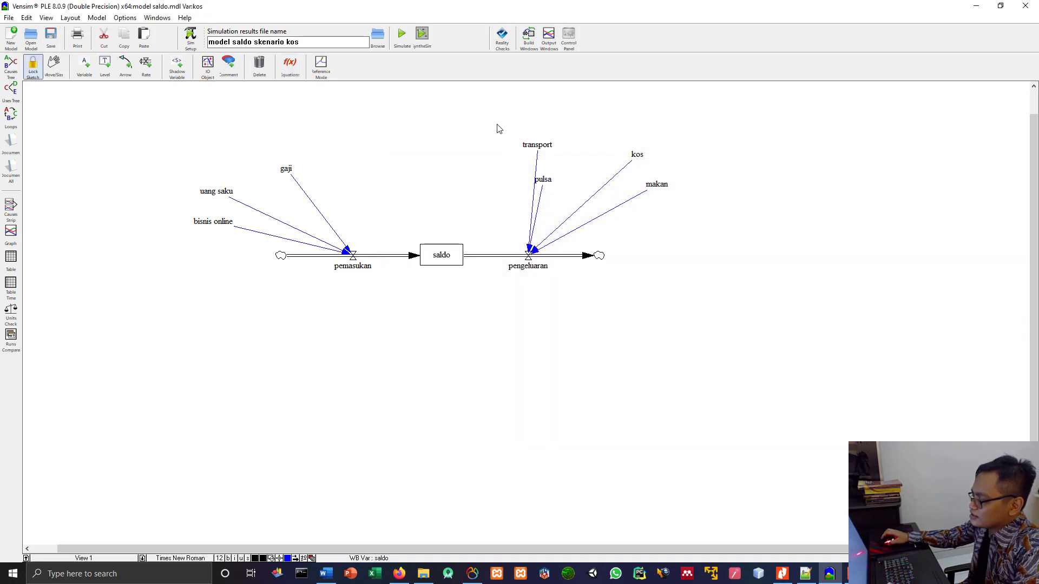
Step: Rerun the simulation, overwriting the model saldo skenario kos dataset
click(399, 35)
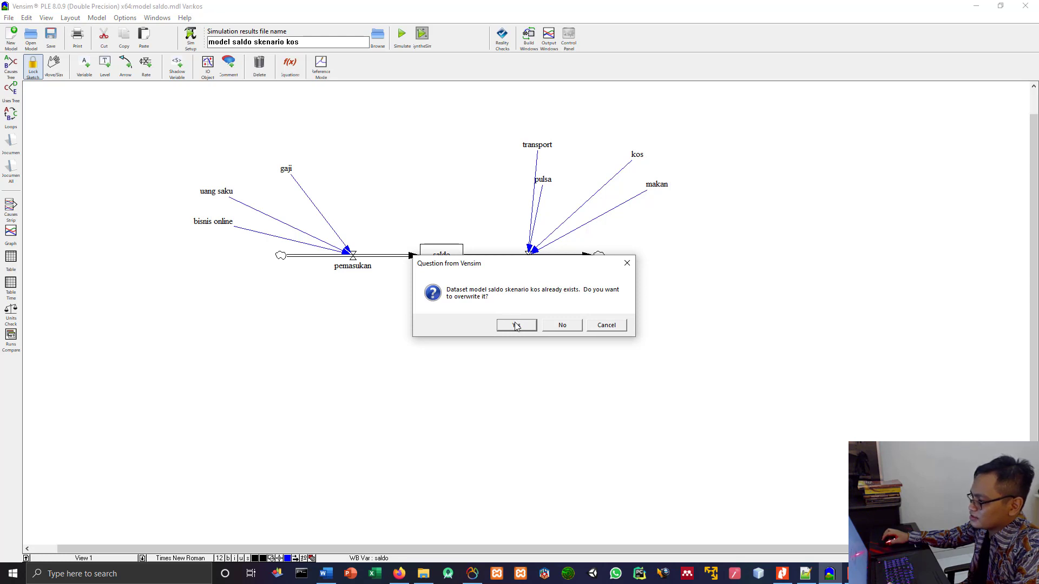
click(601, 325)
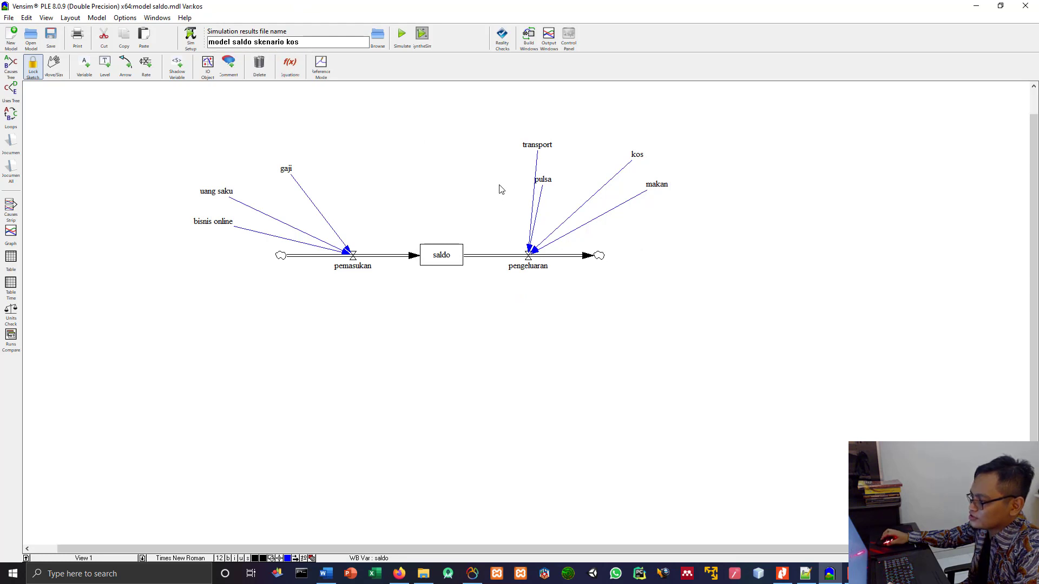
click(401, 35)
click(514, 324)
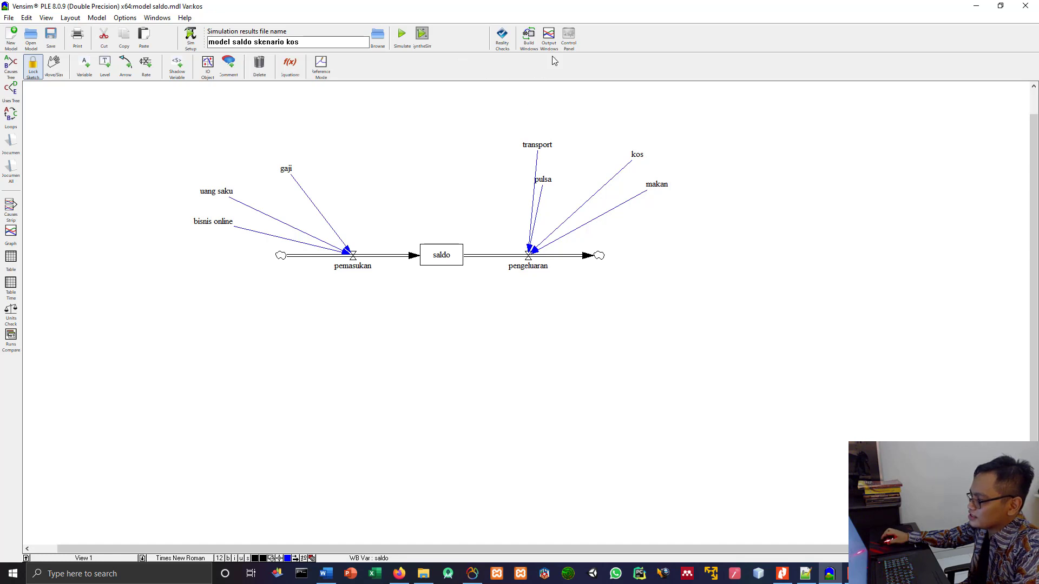
Step: Unload the duplicate model saldo dataset without a file extension from the loaded datasets
click(568, 38)
drag(272, 102, 670, 276)
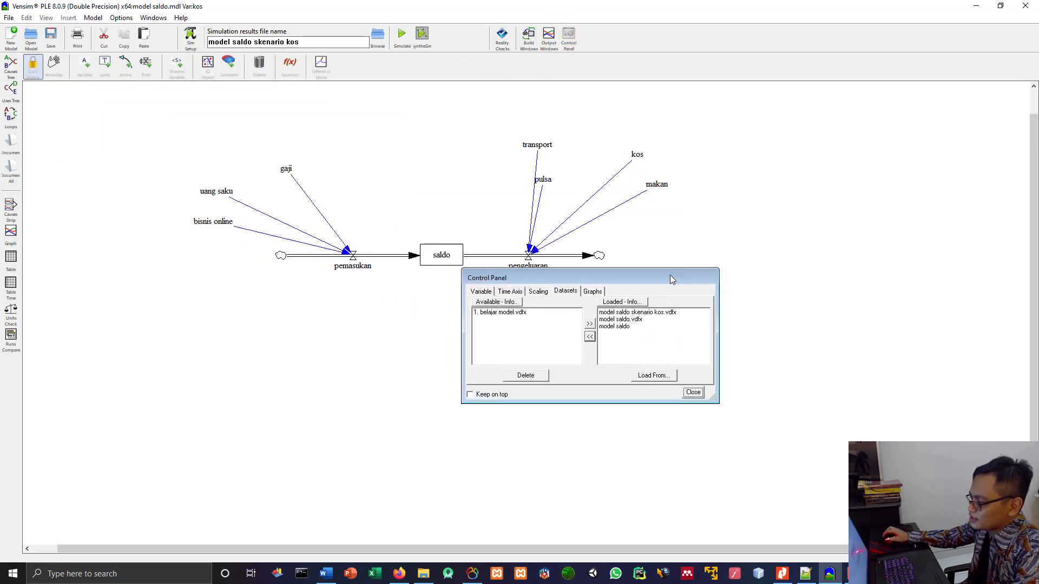
click(566, 294)
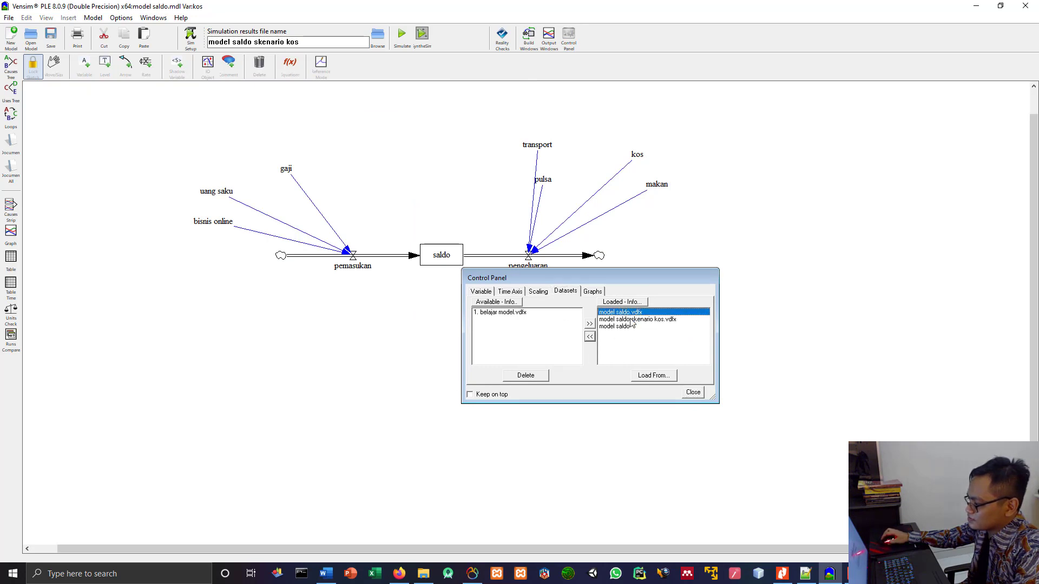
double_click(631, 319)
double_click(623, 328)
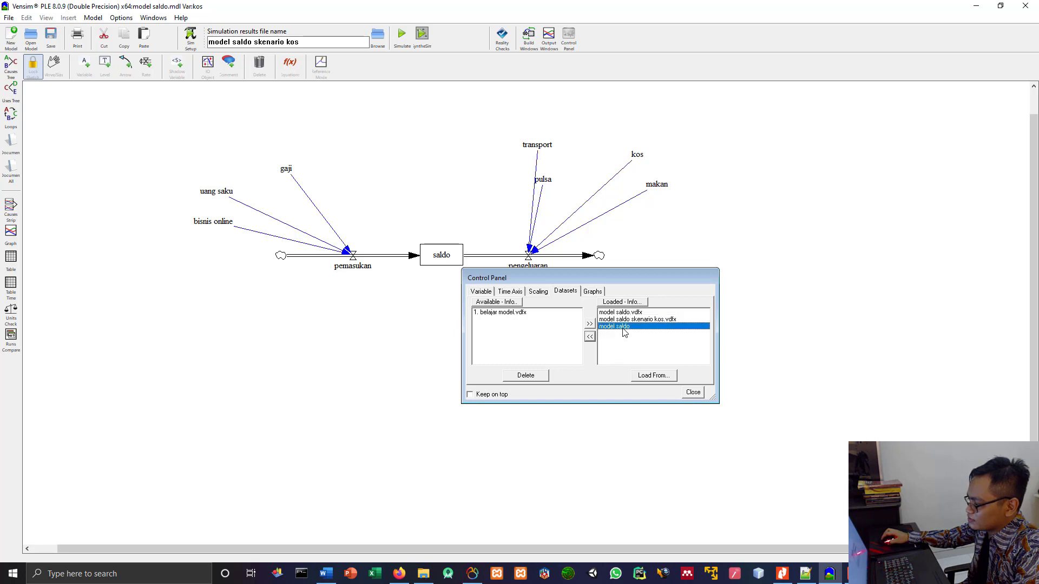
click(590, 337)
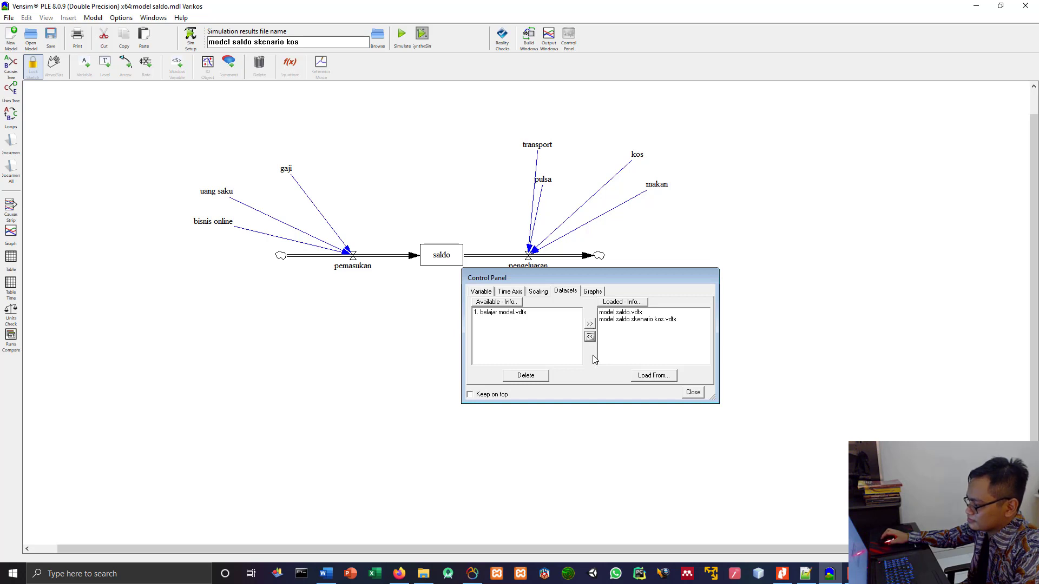
Step: Load the model saldo.vdfx dataset from the project vensim folder and close the dataset settings
click(646, 377)
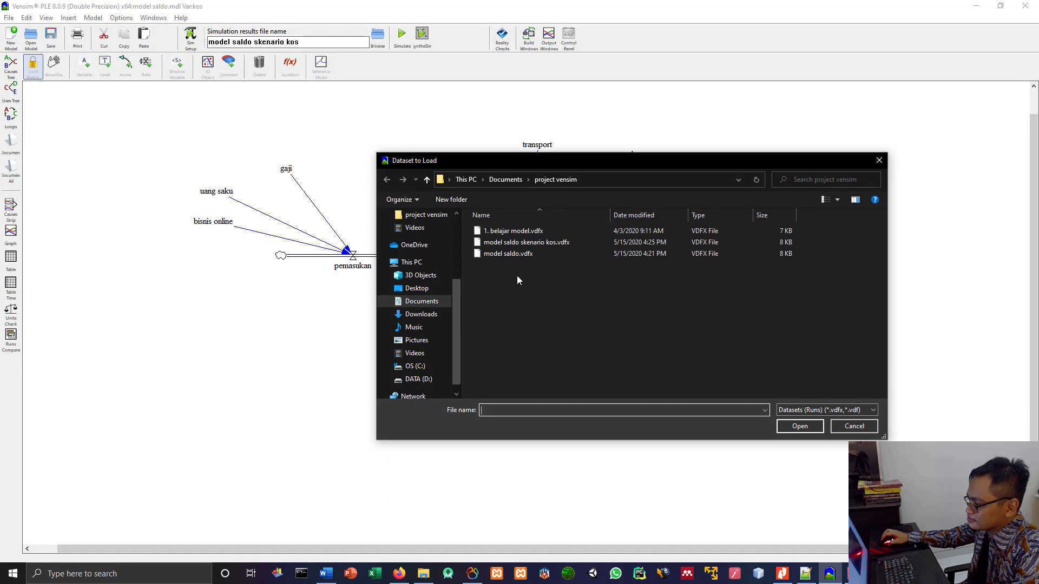
click(519, 243)
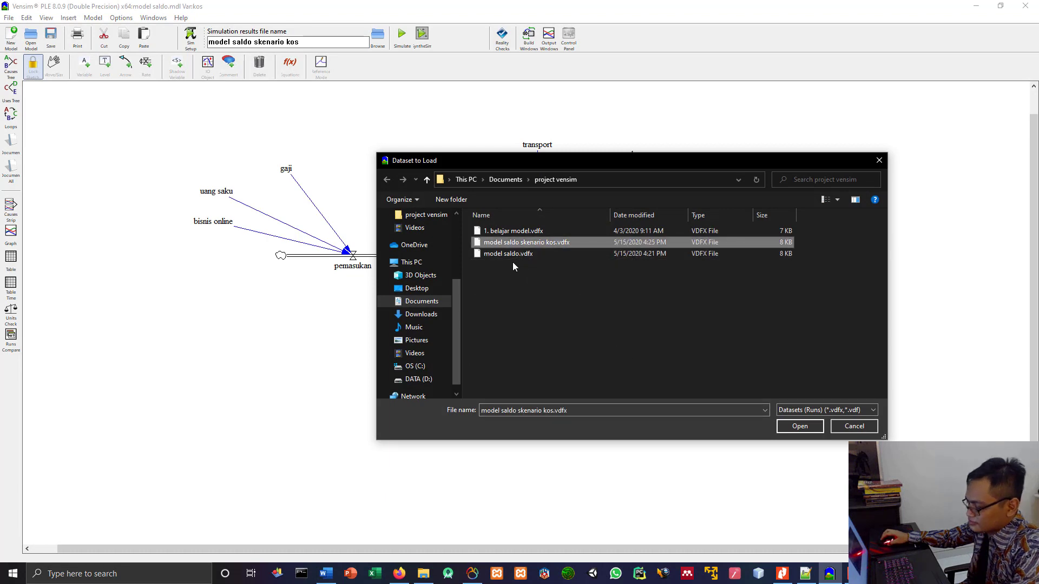
click(511, 255)
click(799, 426)
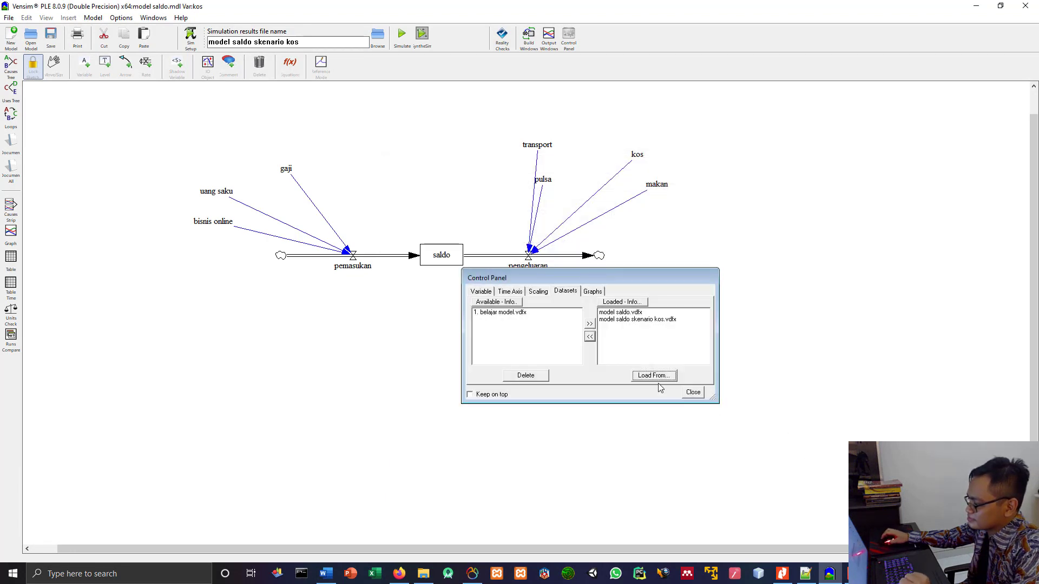
click(693, 393)
Step: Examine the graph of saldo over time for the loaded datasets and close it
click(441, 255)
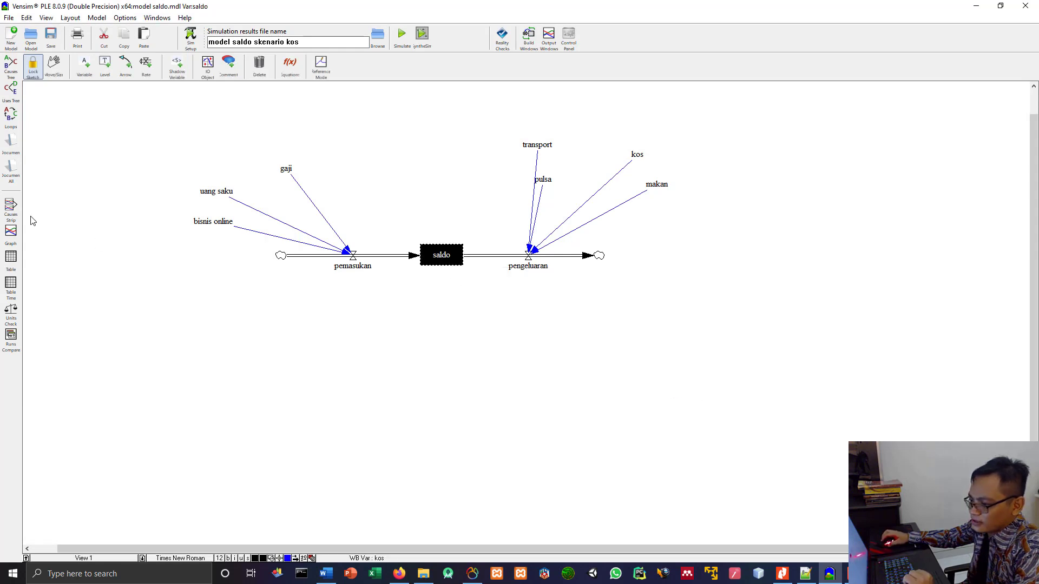
click(11, 231)
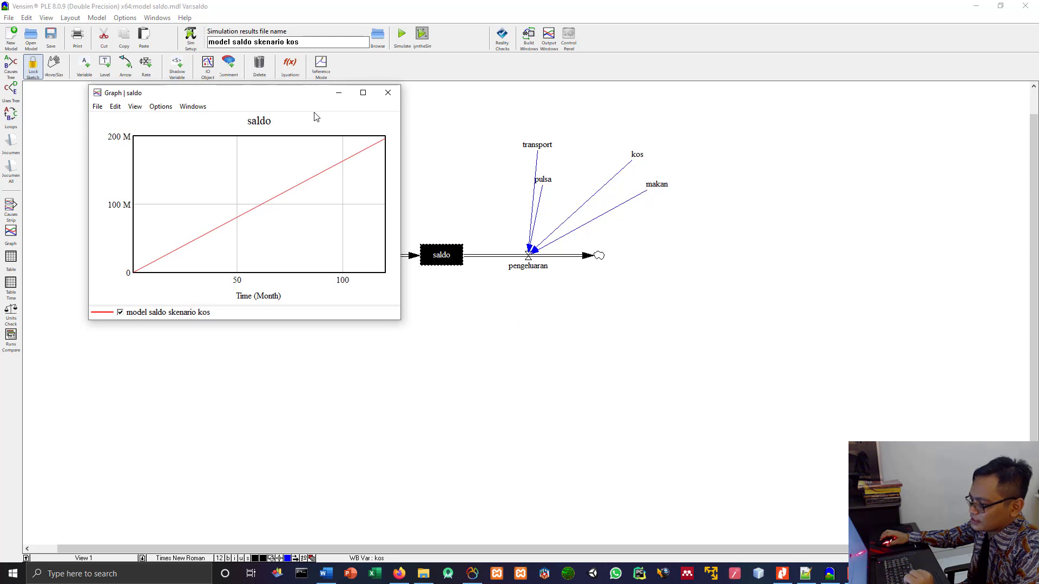
drag(289, 97, 585, 289)
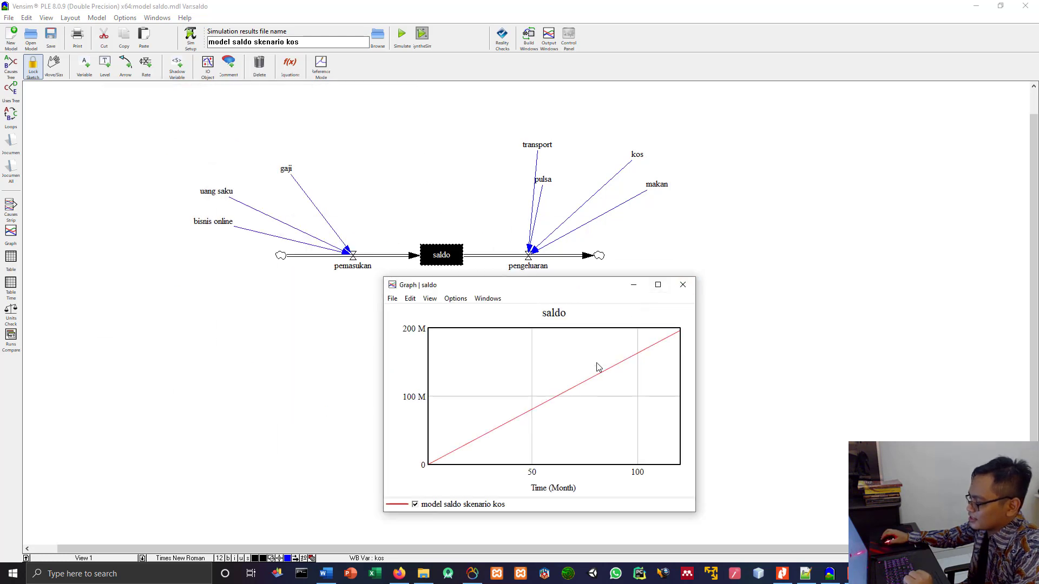
click(683, 285)
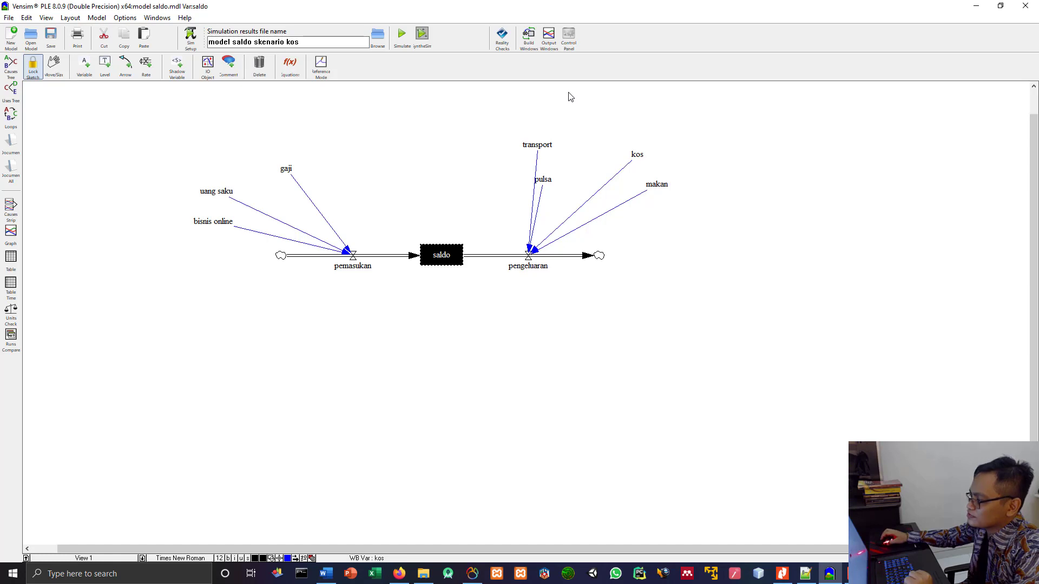
Step: Load the 1. belajar model.vdfx dataset and unload the model saldo.vdfx and model saldo skenario kos.vdfx datasets
click(568, 43)
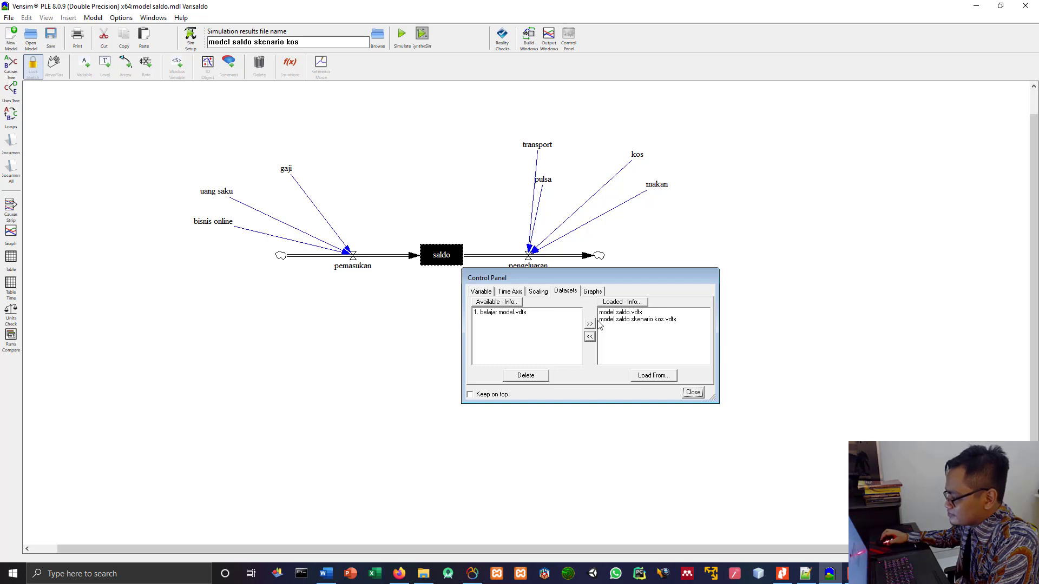
click(521, 314)
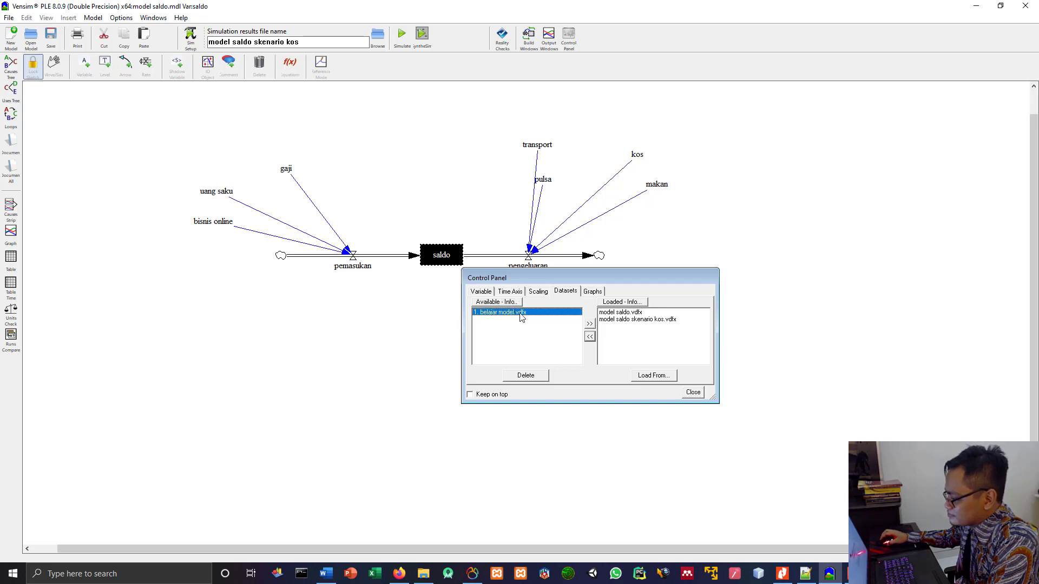
click(590, 324)
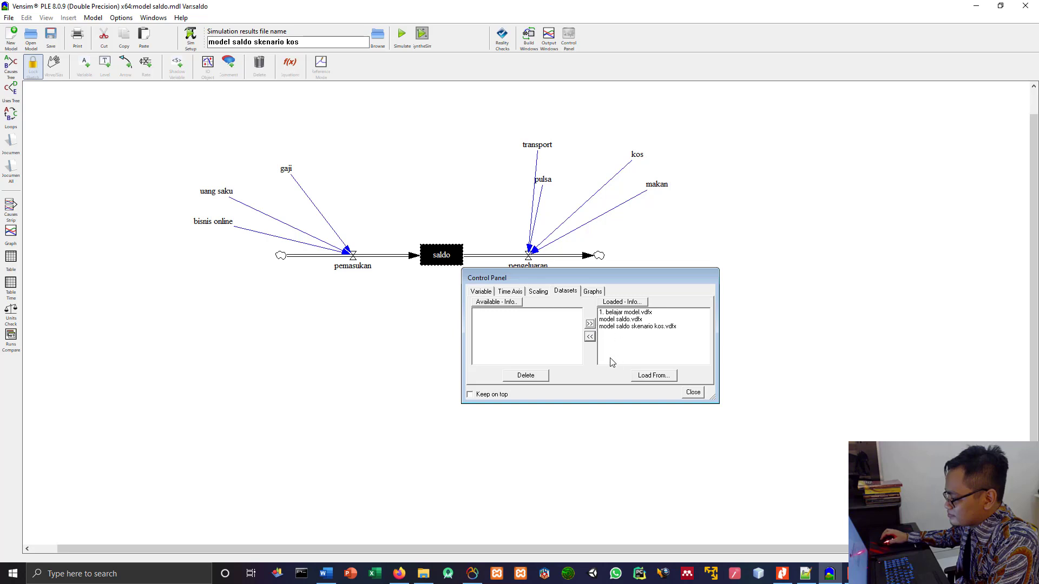
click(620, 320)
ctrl+click(613, 319)
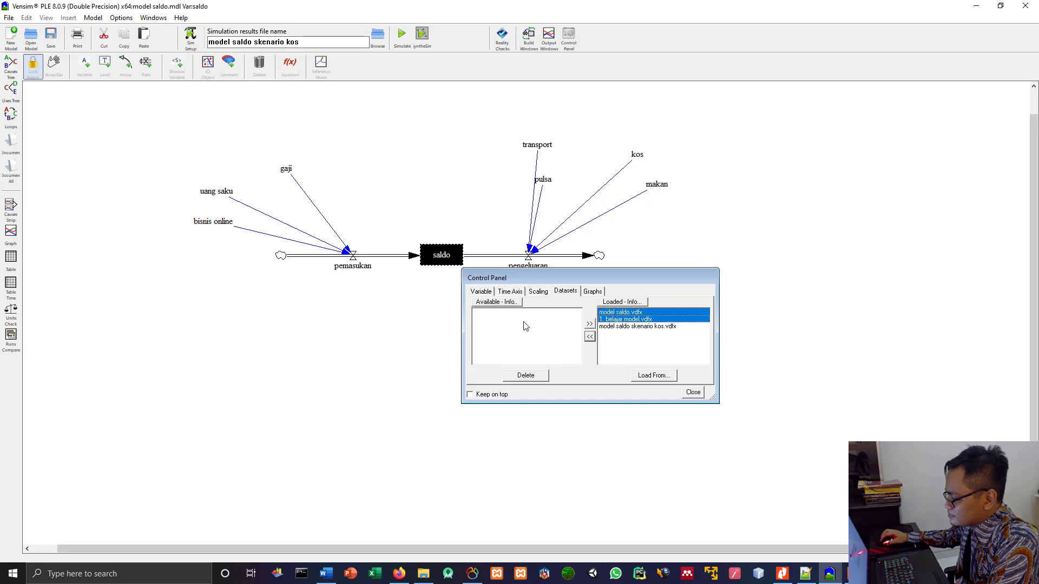
double_click(615, 313)
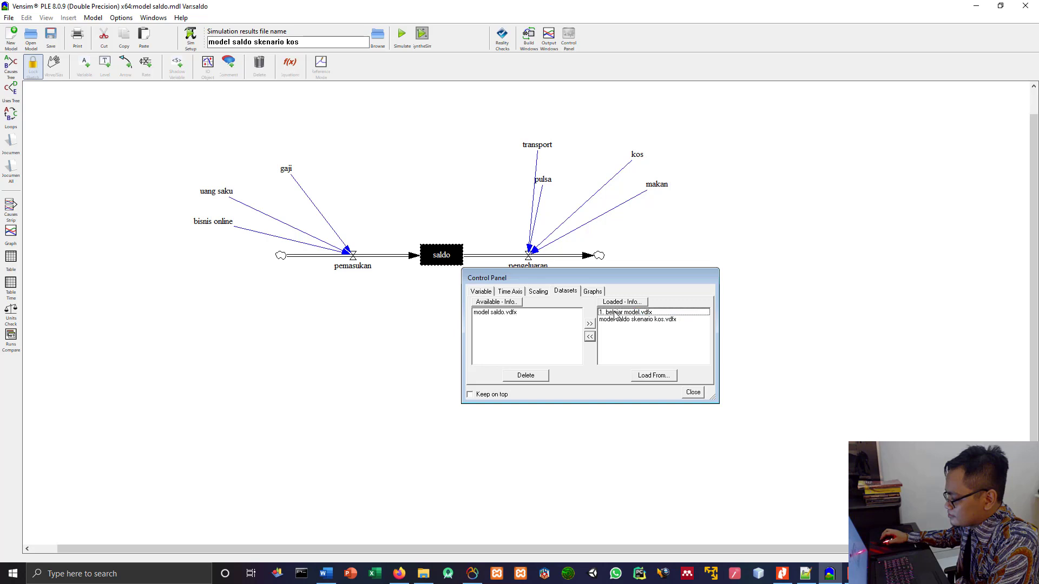
double_click(618, 320)
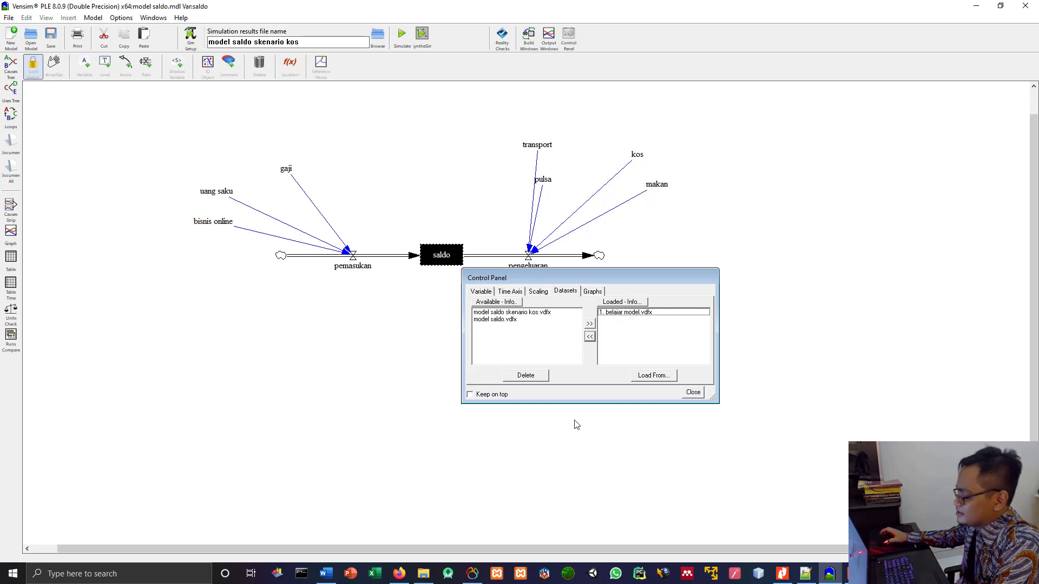
Step: Close the dataset settings, view the graph of saldo for the 1. belajar model.vdfx dataset and close it
click(692, 392)
click(442, 255)
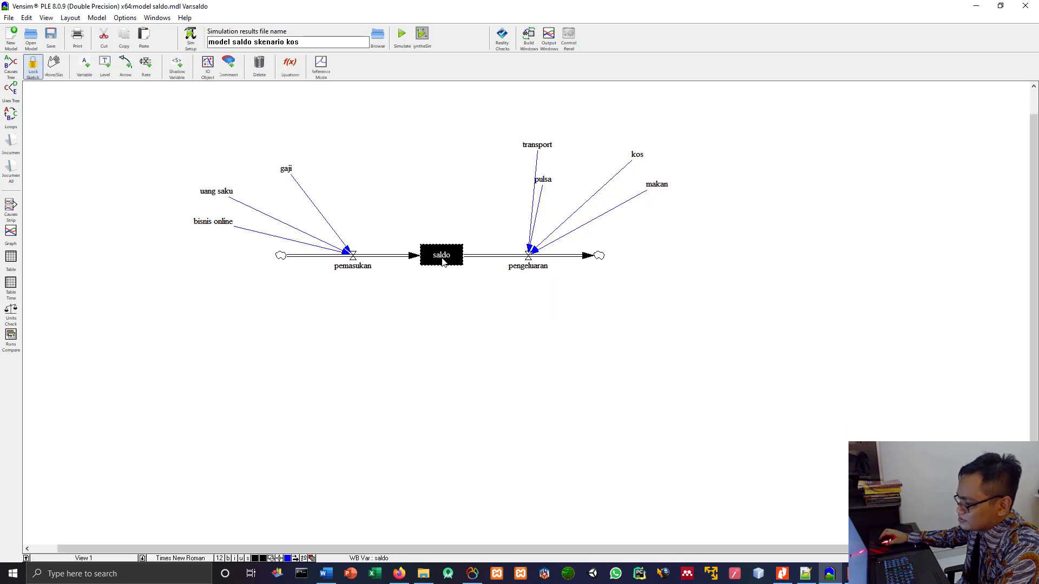
click(11, 231)
click(402, 106)
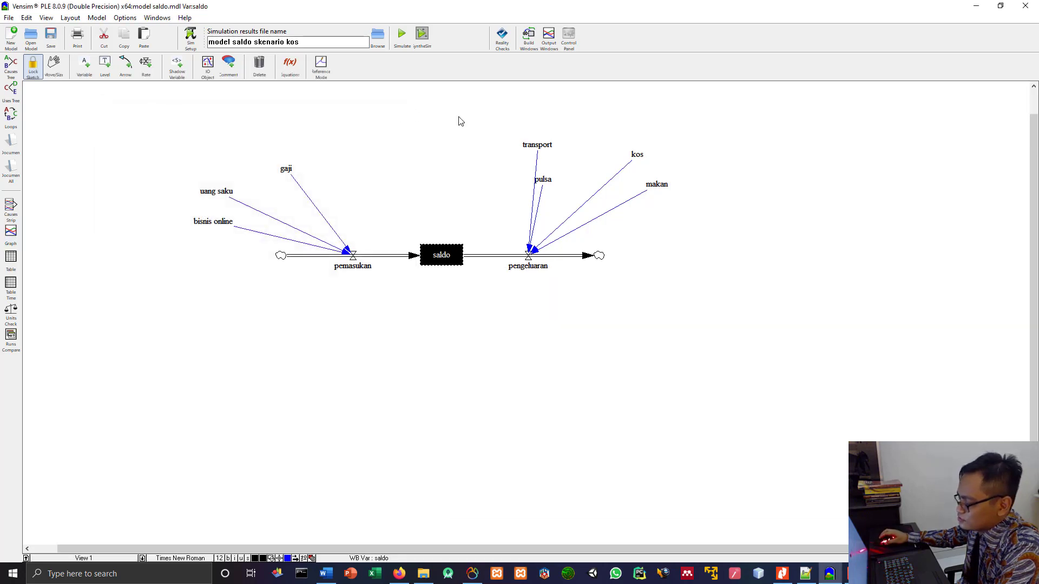
Step: Unload the 1. belajar model.vdfx dataset and load the model saldo.vdfx and model saldo skenario kos.vdfx datasets
click(568, 38)
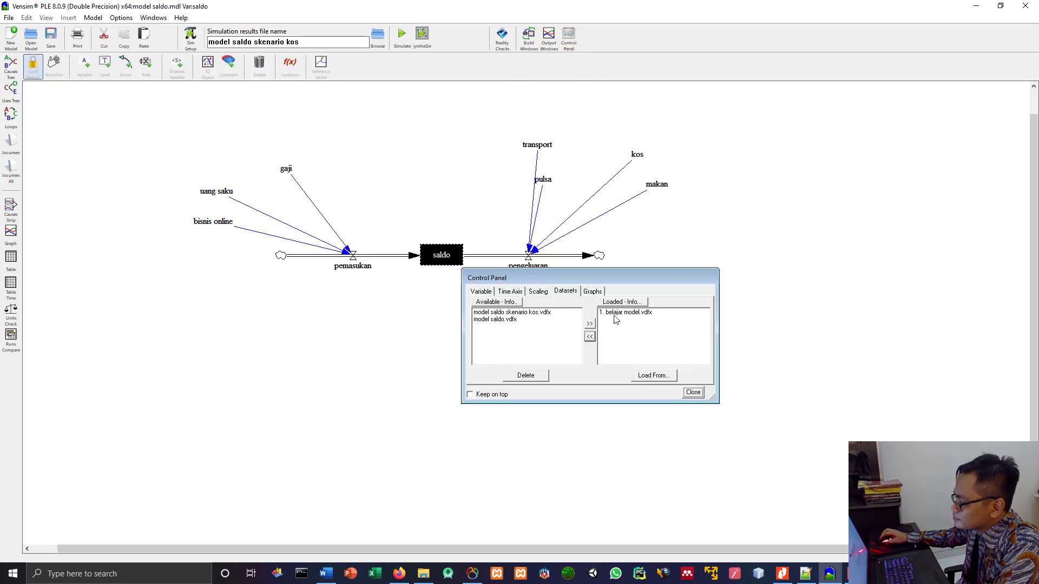
double_click(622, 313)
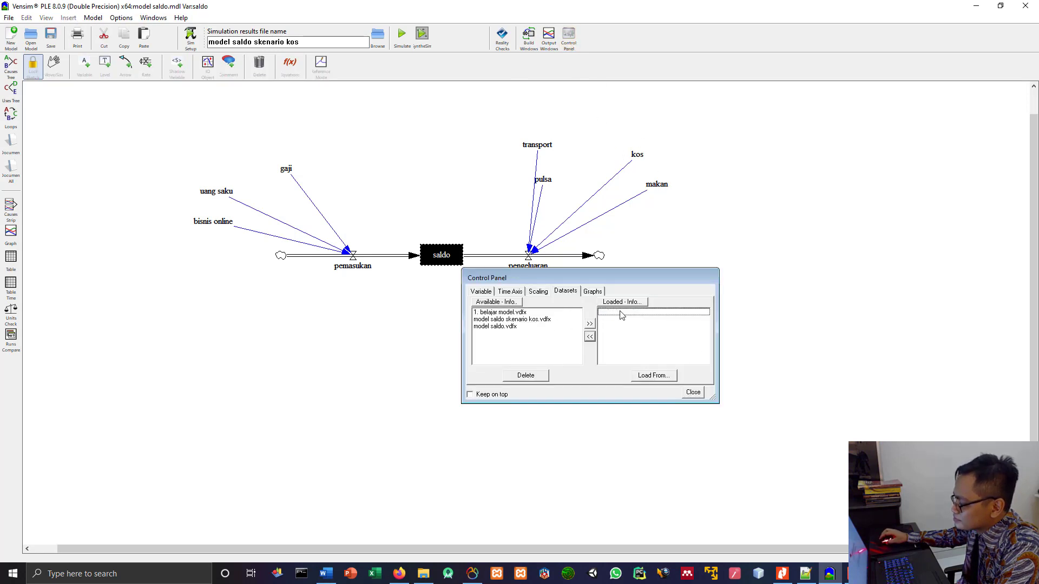
double_click(515, 320)
double_click(503, 320)
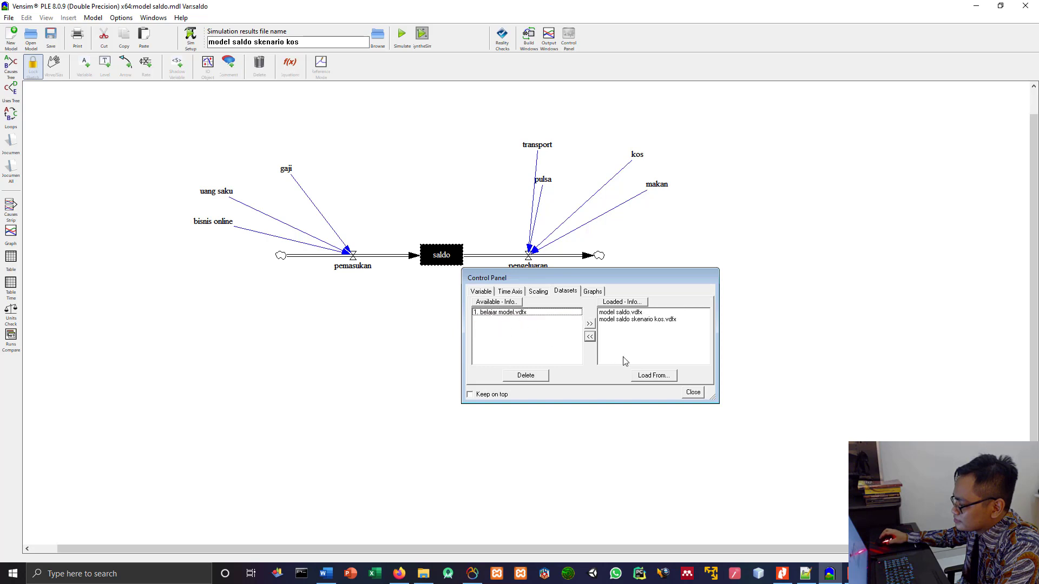
Step: Review the scaling, time axis, variable and custom graph settings and close the control panel
click(538, 292)
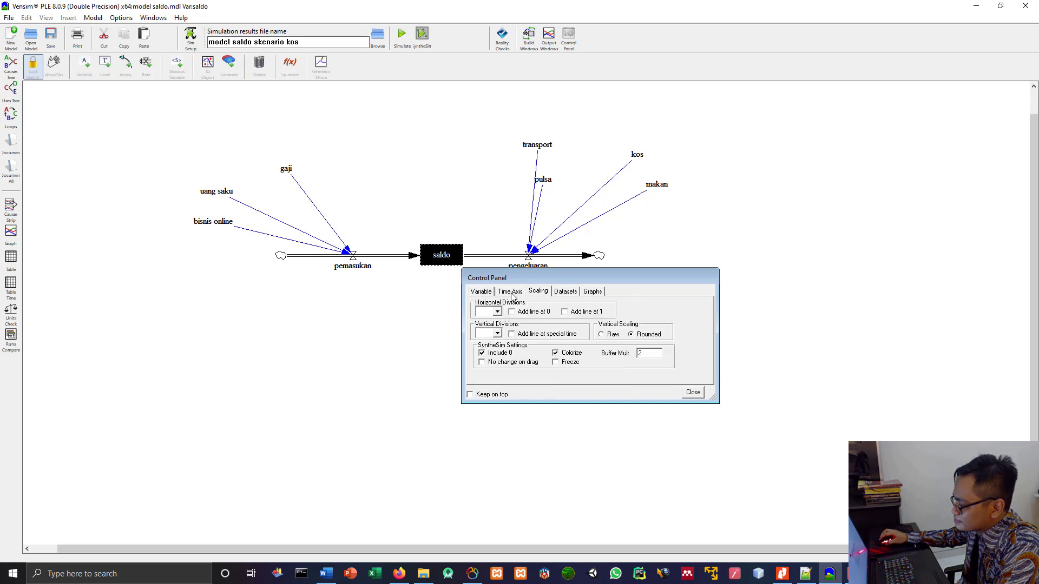
click(510, 291)
click(481, 293)
click(593, 292)
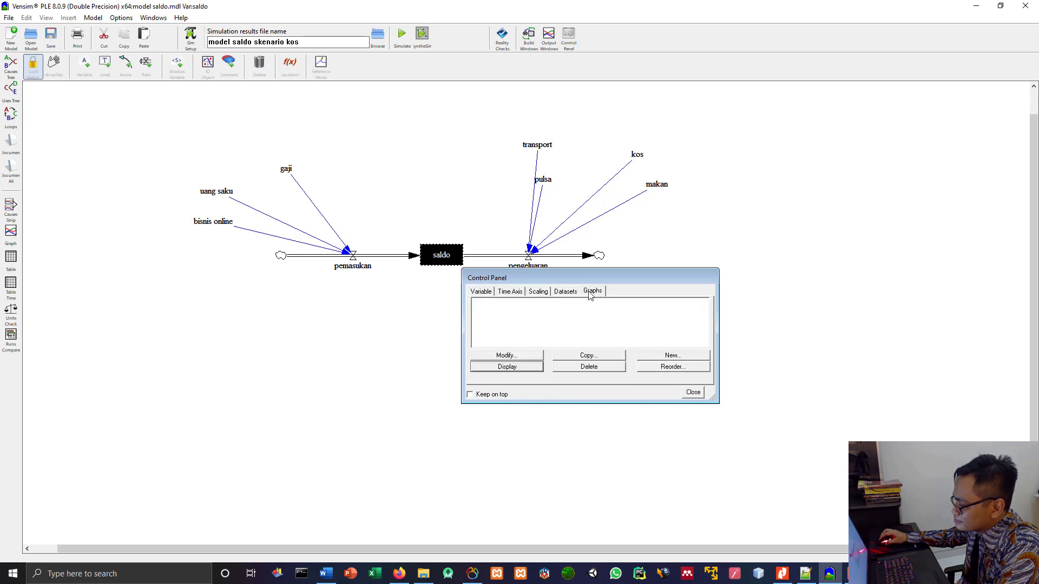
click(693, 394)
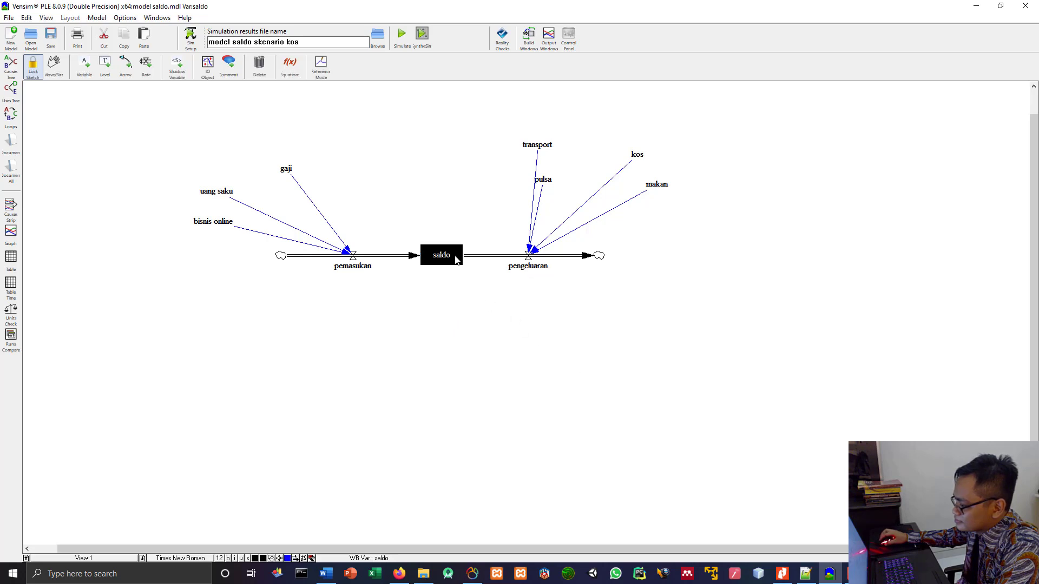
Step: Compare the saldo curves of model saldo and model saldo skenario kos over time in a graph and close it
click(11, 233)
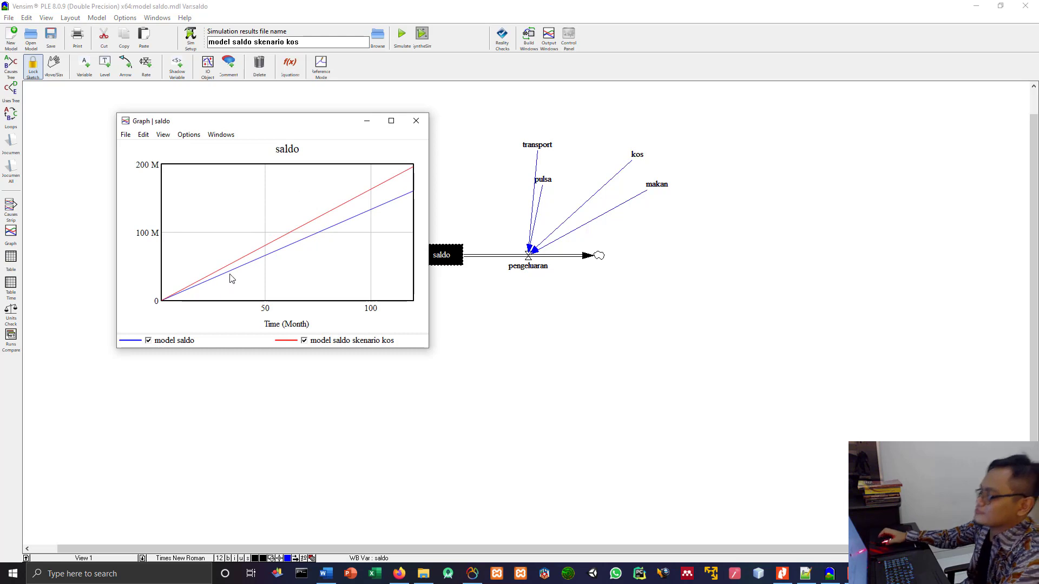
drag(315, 123, 864, 221)
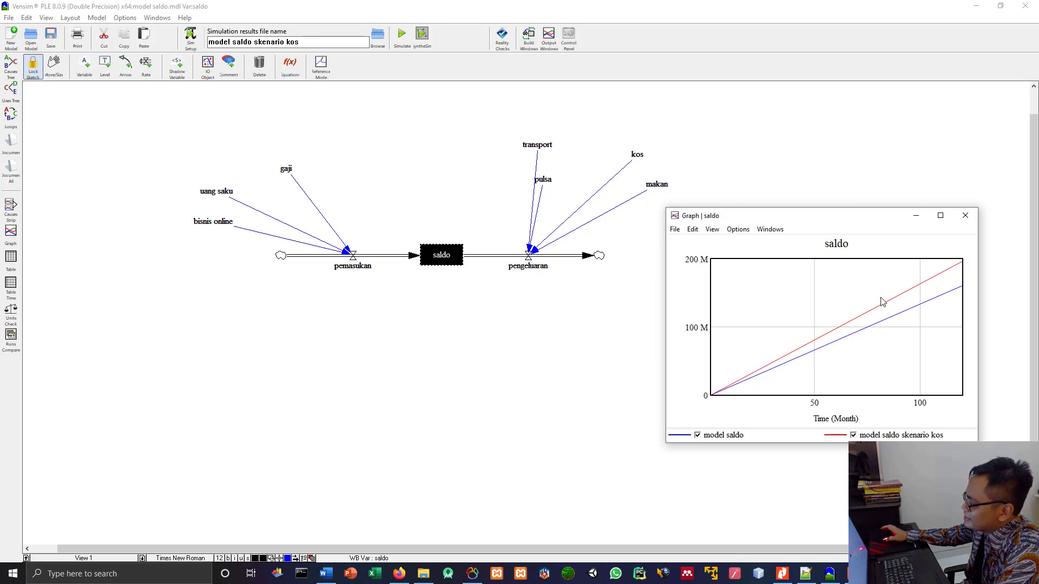
drag(884, 216, 641, 276)
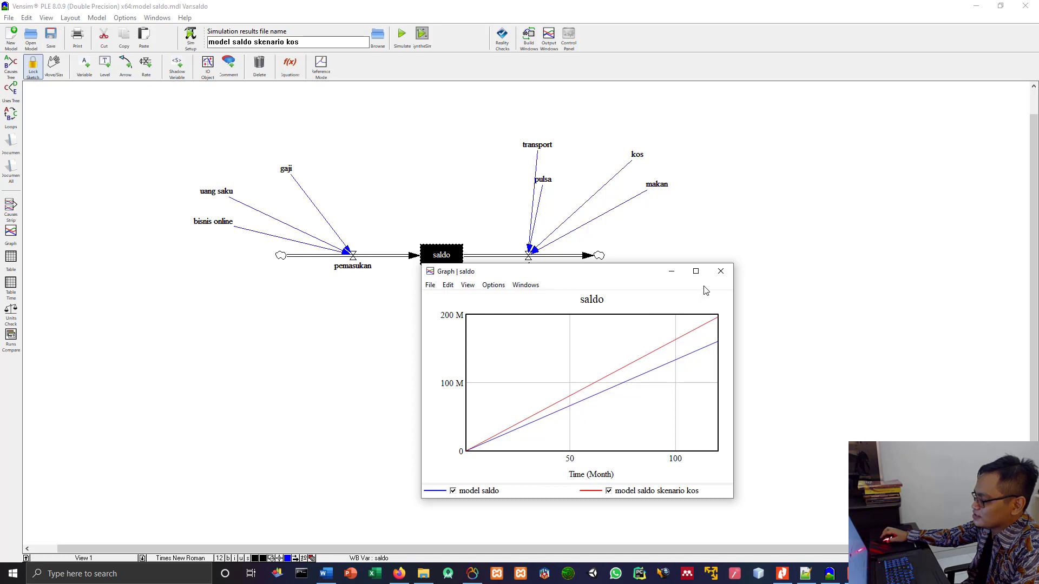
click(720, 271)
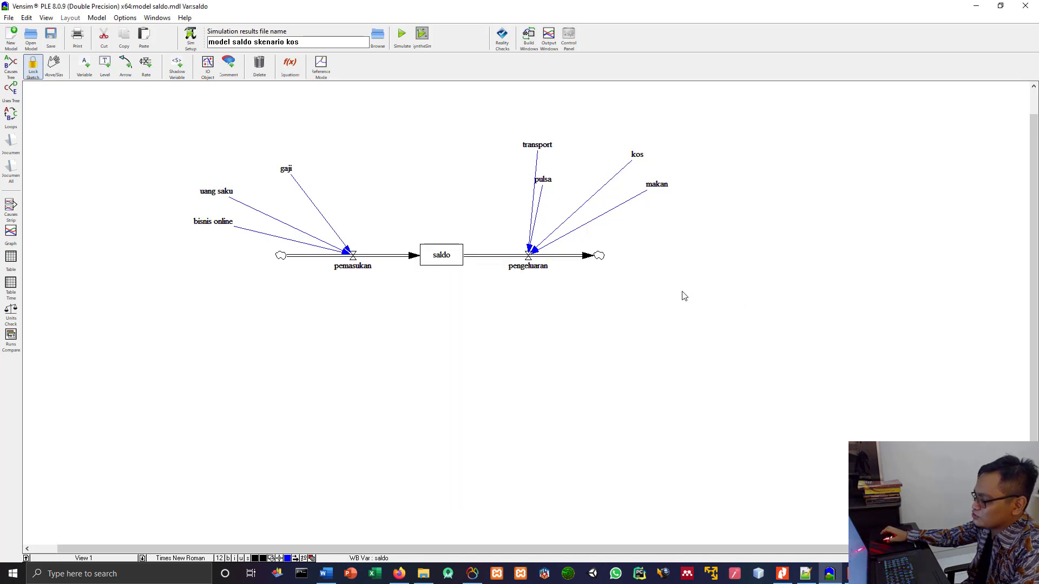
Step: Delete the kos variable and its arrow from the model structure
click(637, 157)
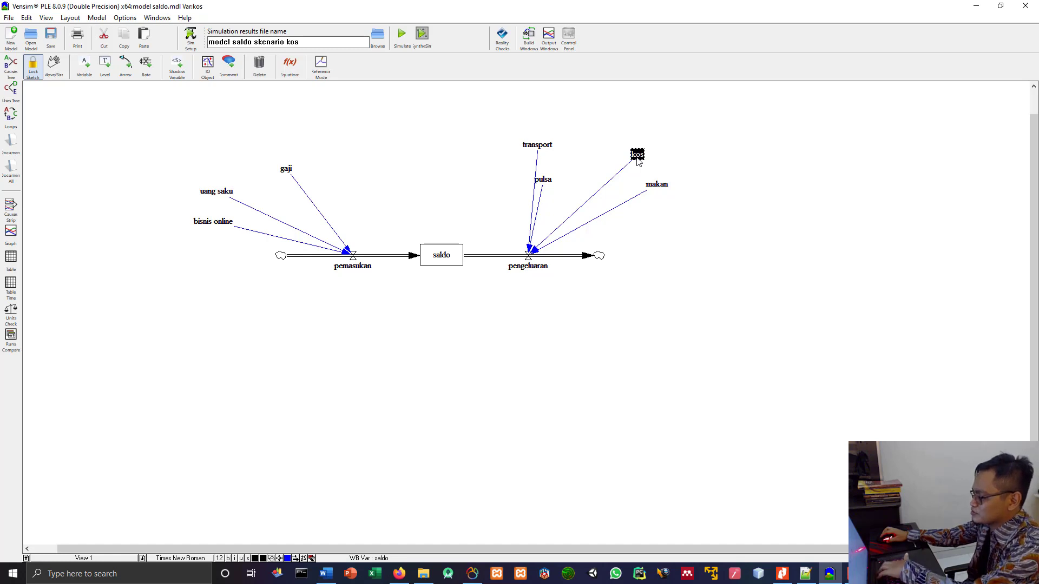
key(Delete)
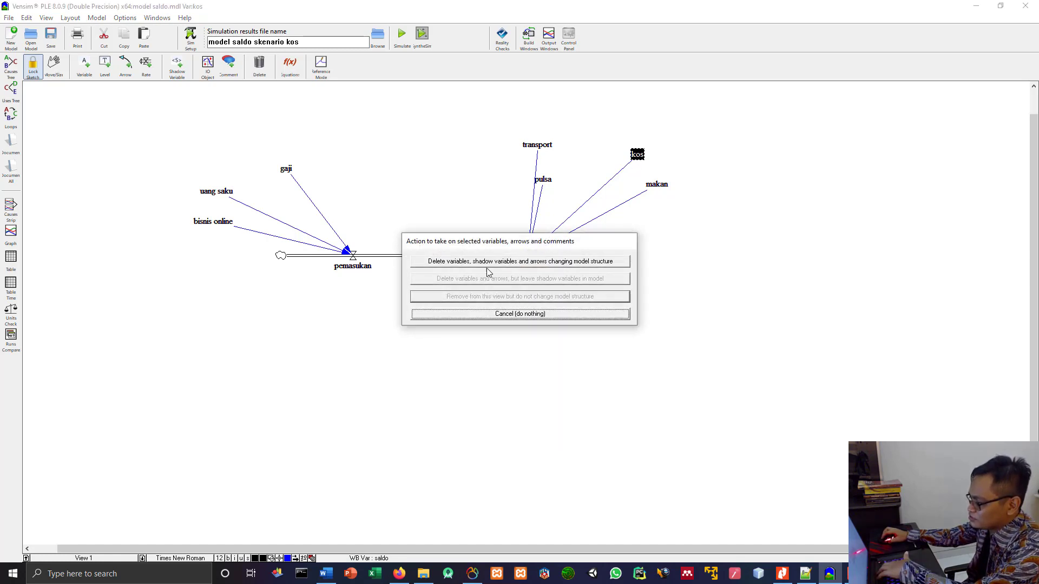
click(486, 261)
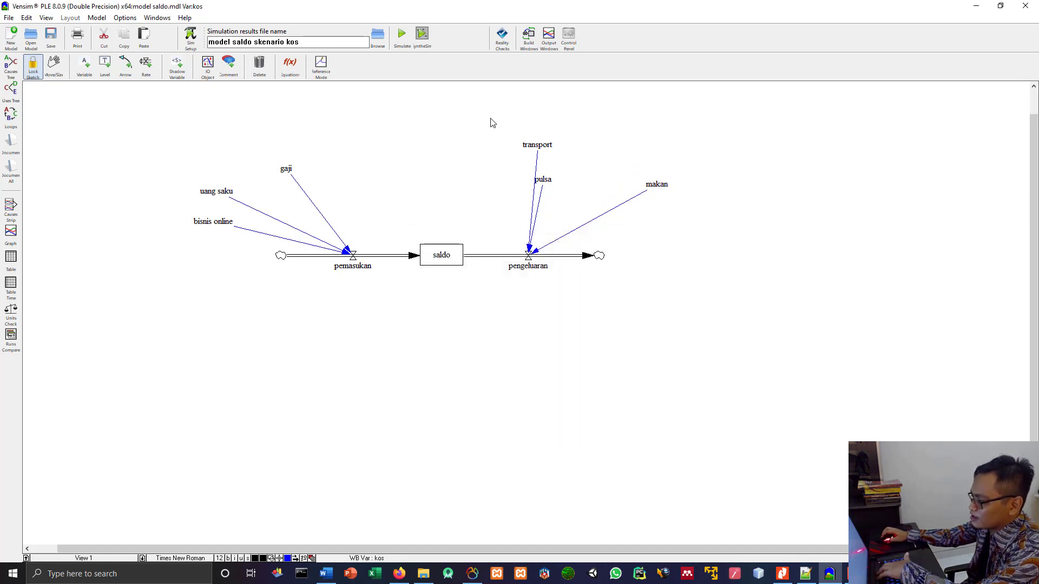
Step: Remove kos from the pengeluaran equation so that it reads makan+pulsa+transport
click(290, 65)
click(518, 265)
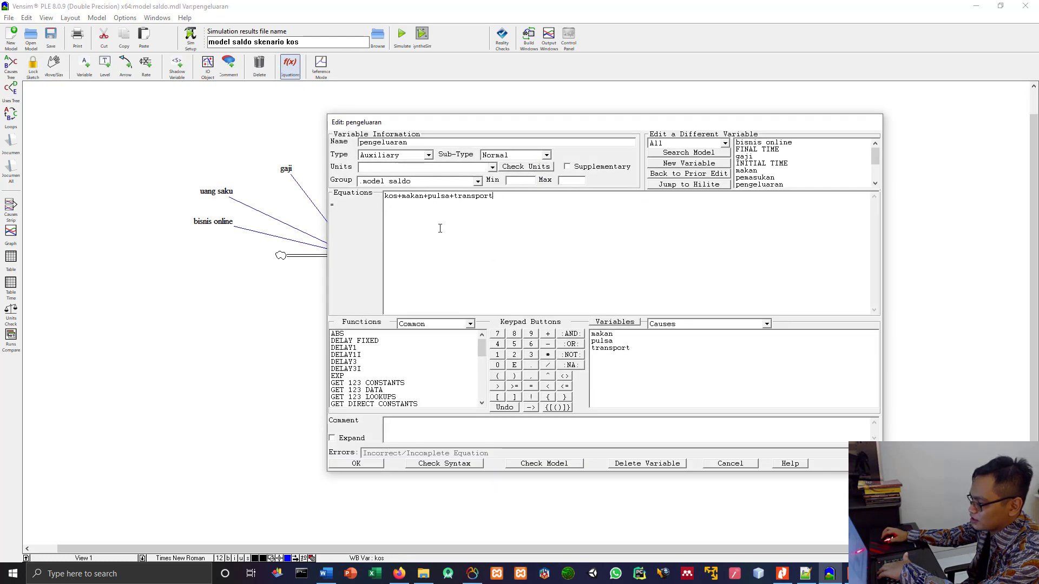
drag(403, 198, 384, 196)
key(BackSpace)
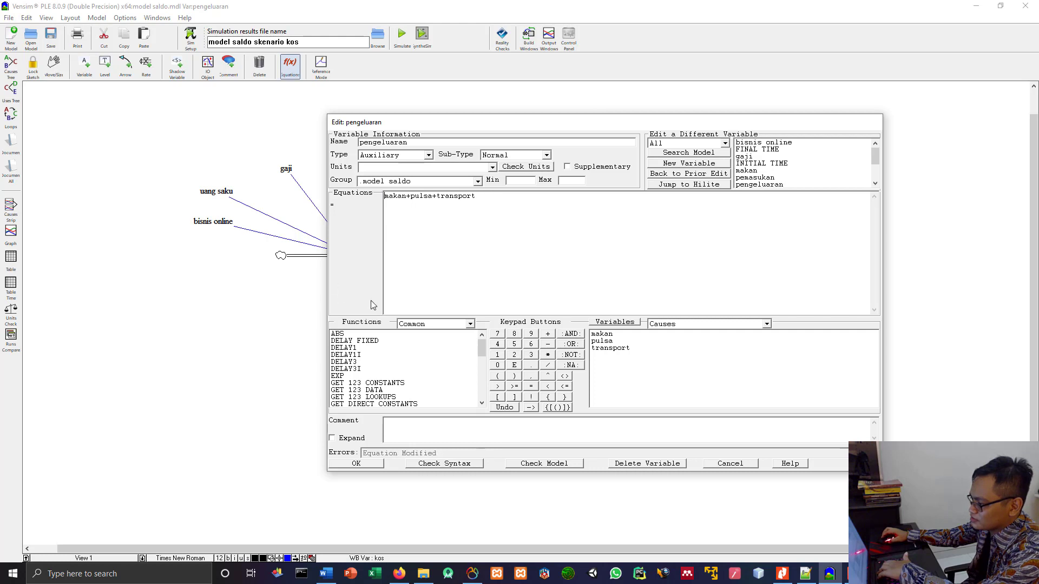
click(379, 463)
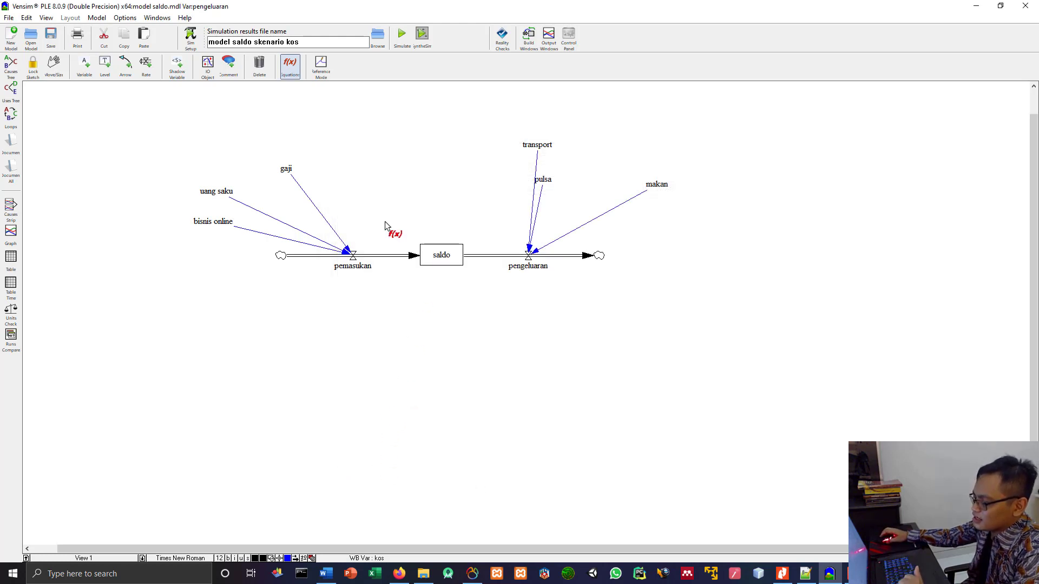
Step: Delete the uang saku variable and its arrow from the model structure
click(54, 66)
click(221, 192)
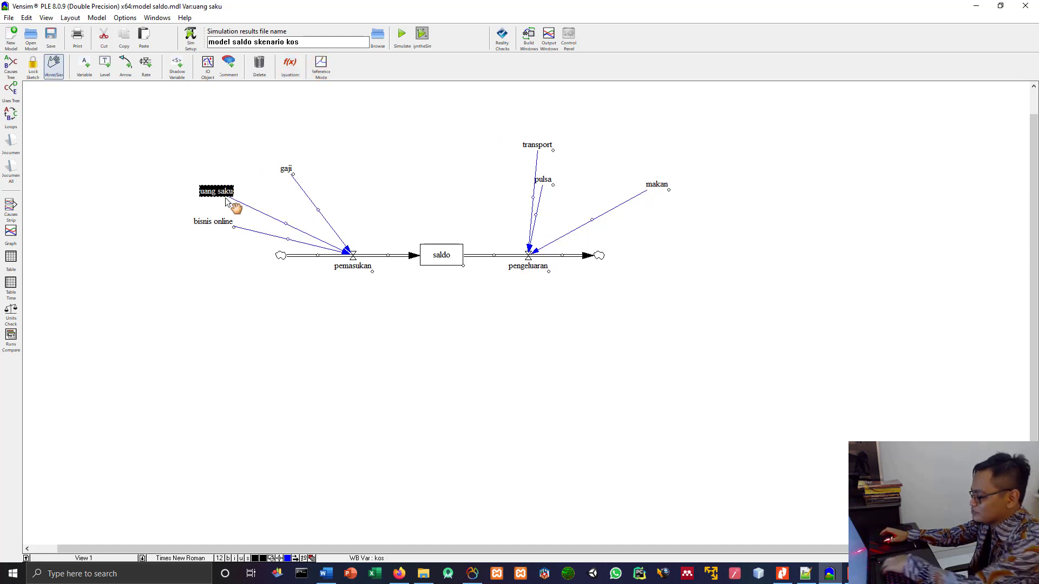
key(Delete)
click(459, 258)
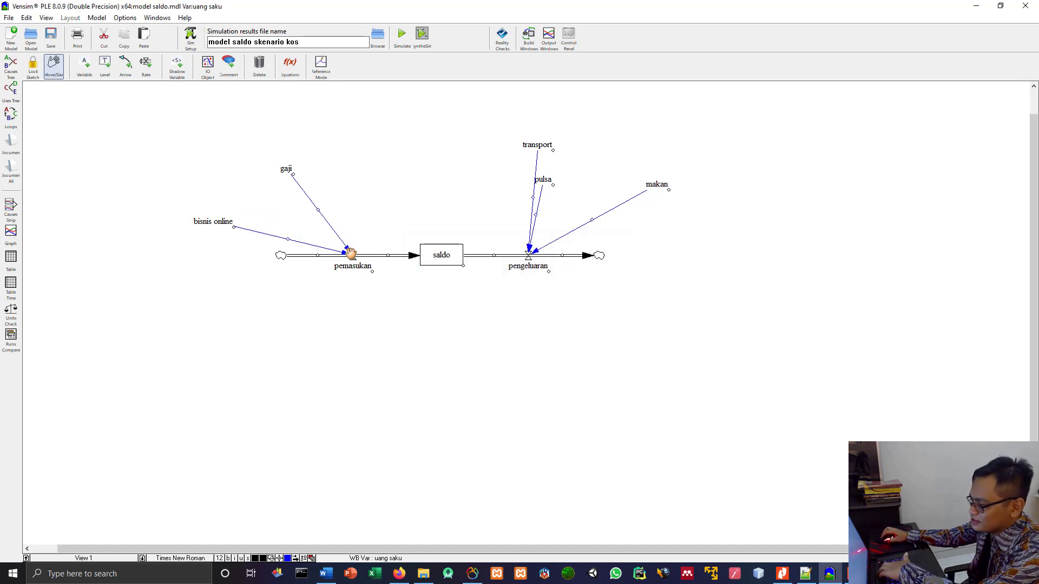
Step: Remove uang saku from the pemasukan equation so that it reads bisnis online+gaji
click(290, 66)
click(355, 266)
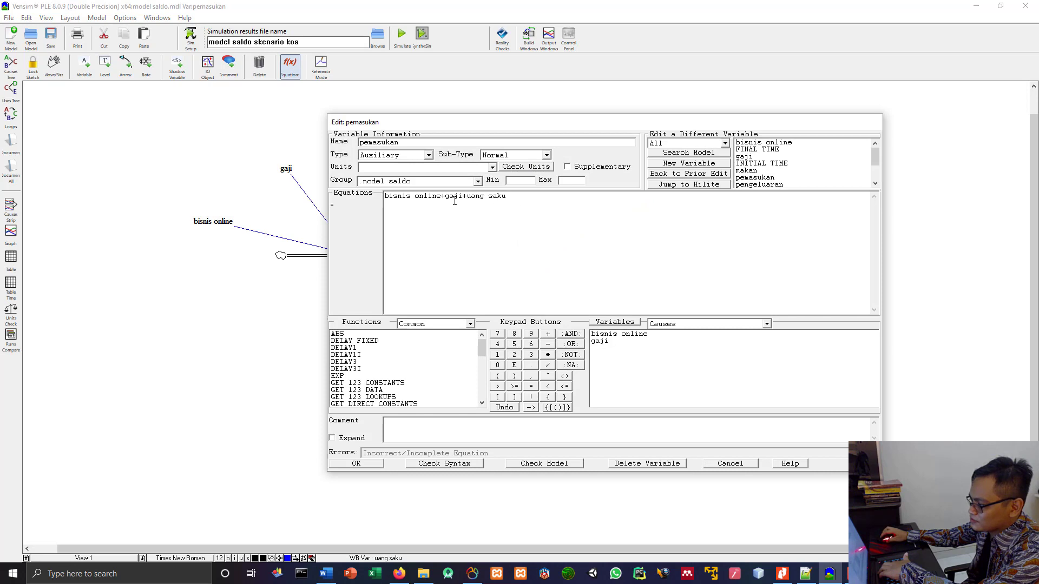
drag(511, 203, 472, 196)
key(BackSpace)
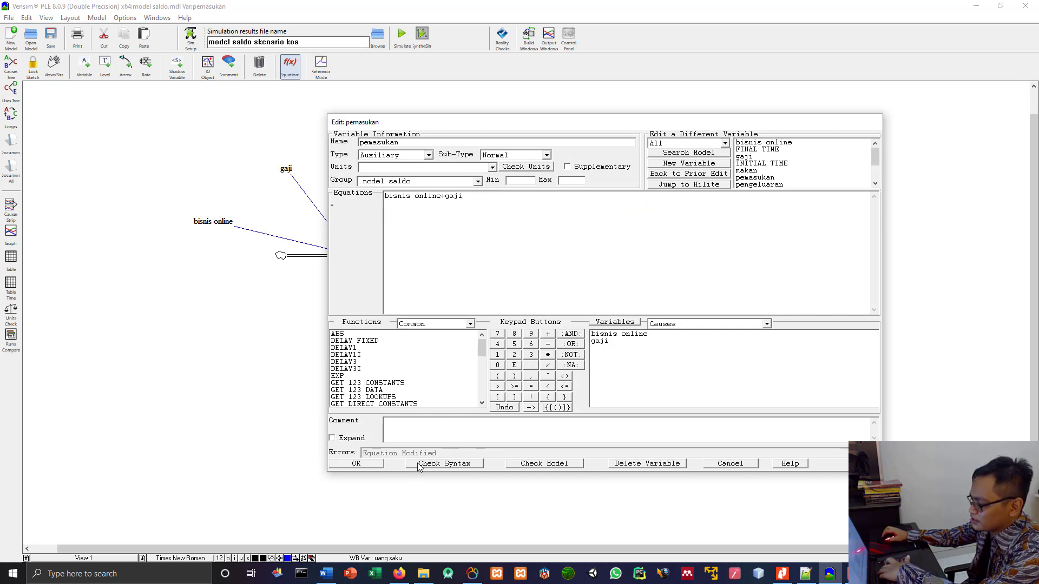
click(375, 465)
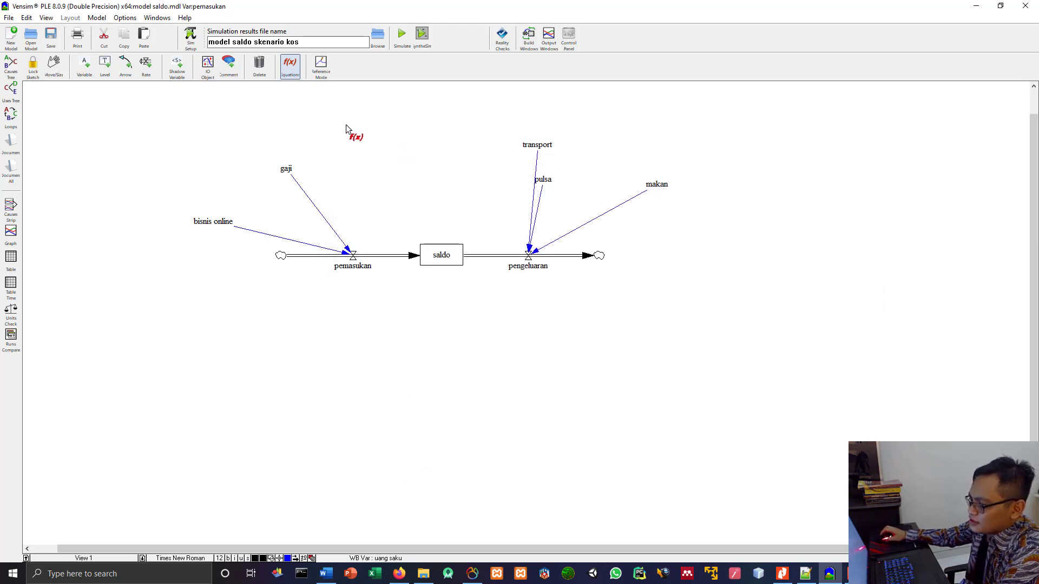
Step: Save the changed model as a separate file named model saldo skenario model in the project vensim folder
click(9, 17)
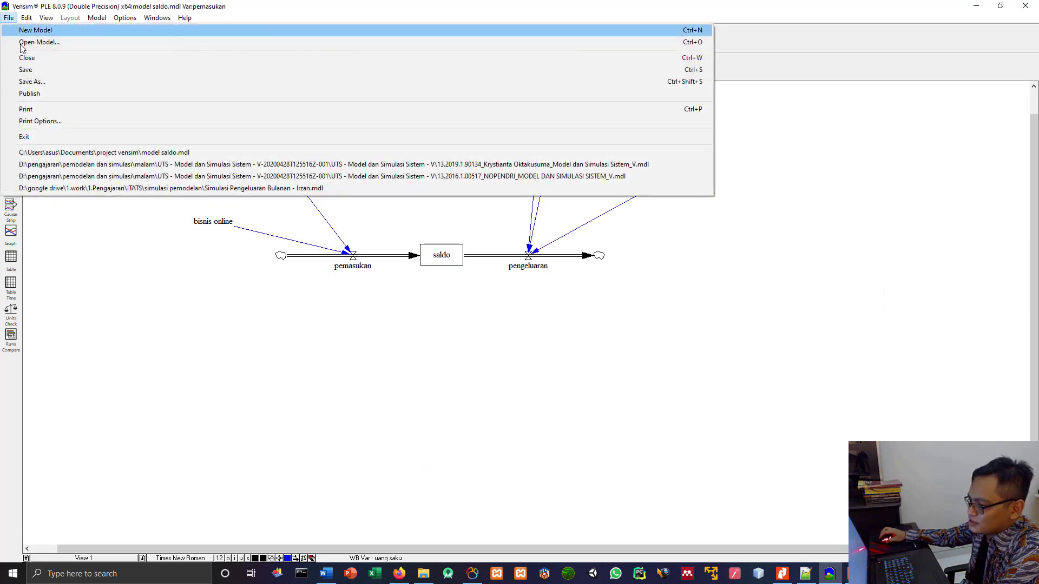
click(38, 82)
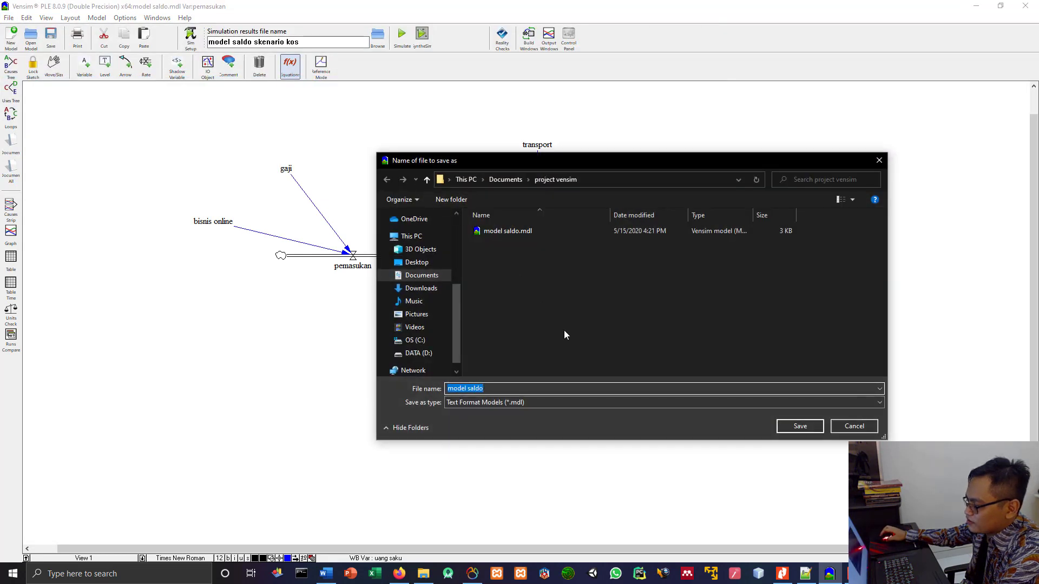
click(496, 390)
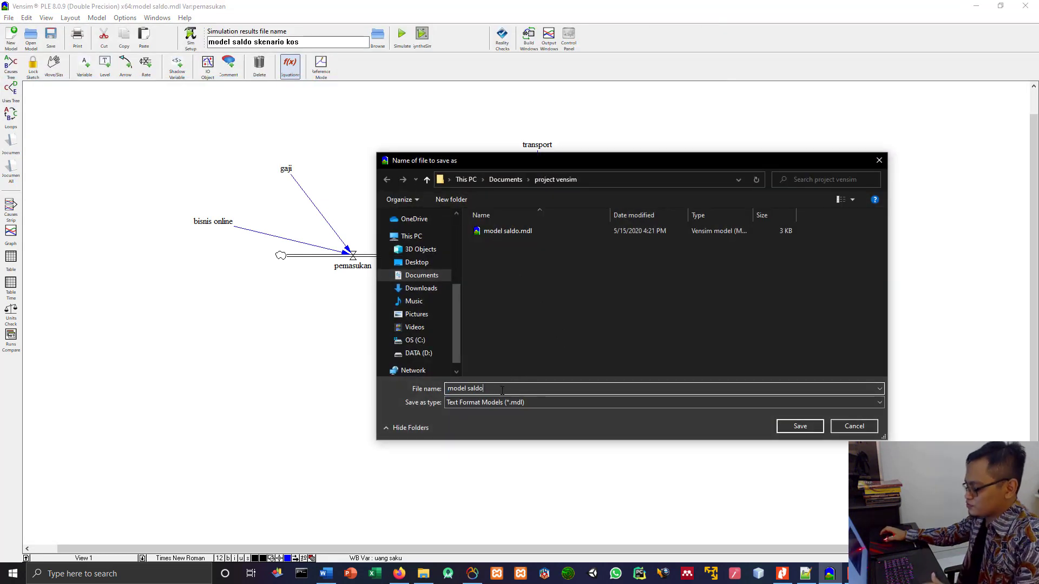
text(skenari)
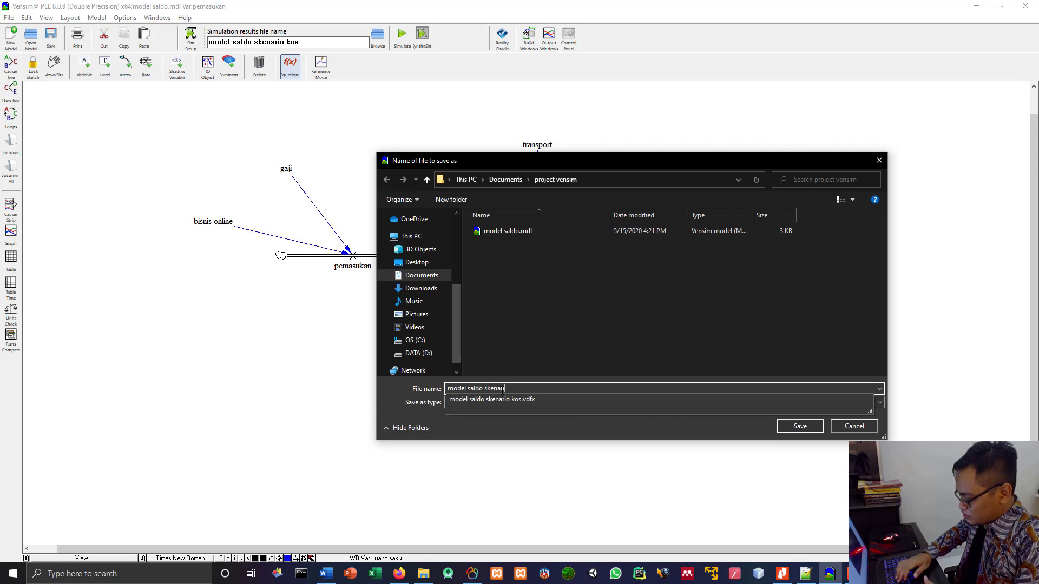
text(o model)
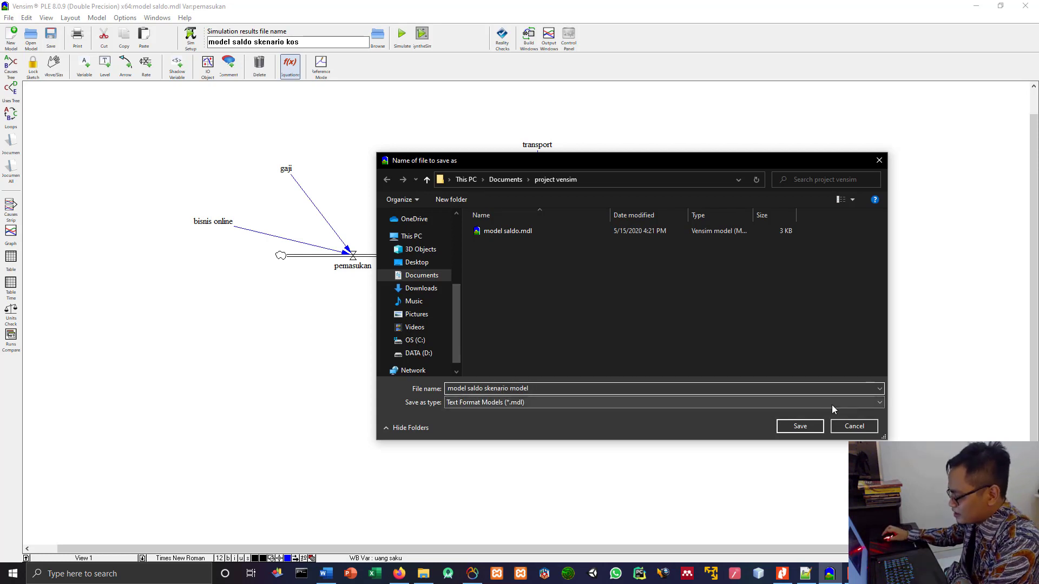
click(800, 427)
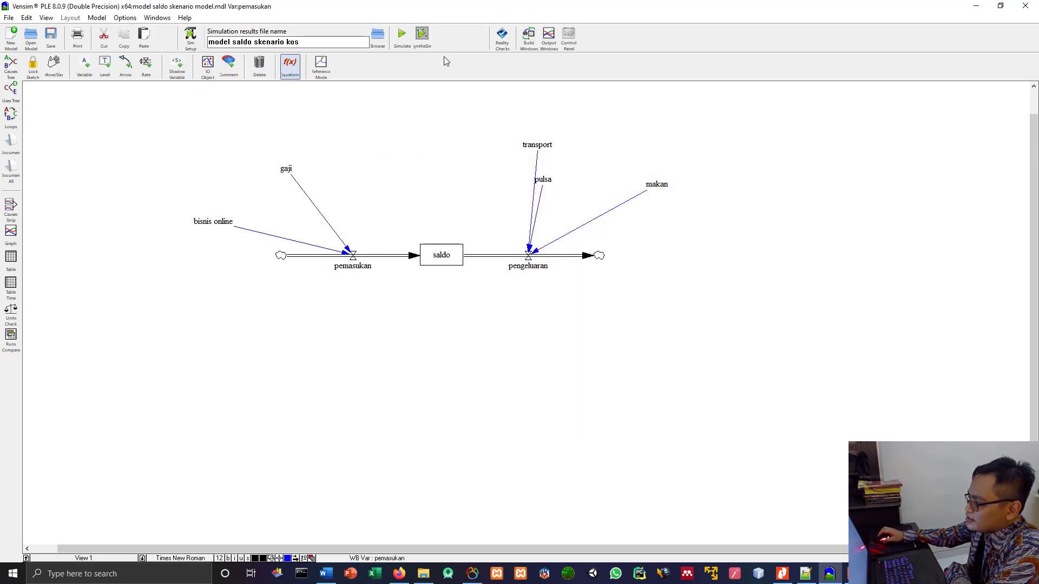
Step: Simulate the changed-structure model, keeping the existing kos dataset and storing the run as a new dataset named model saldo skenario model
click(403, 36)
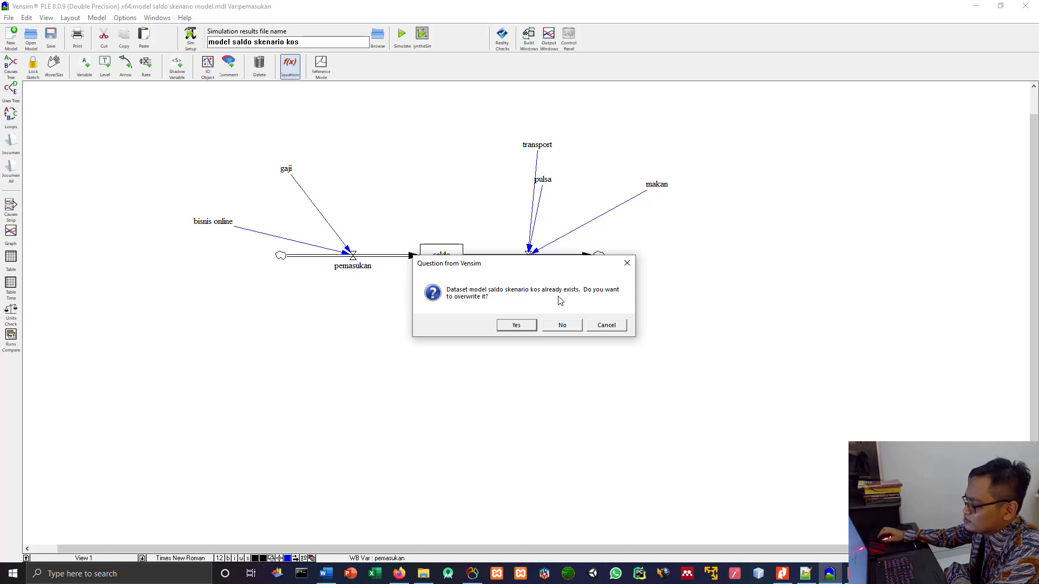
click(563, 324)
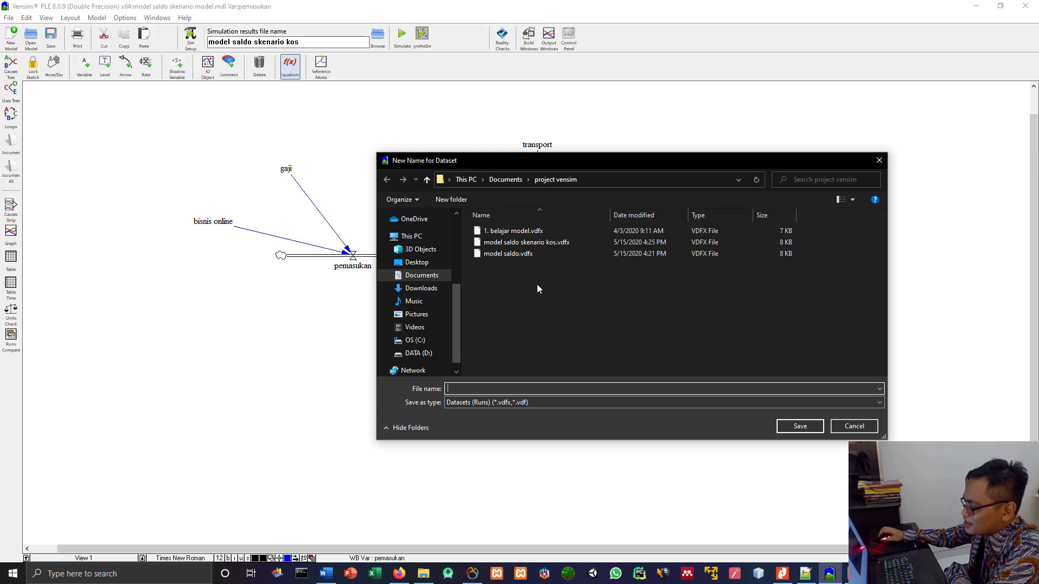
click(521, 244)
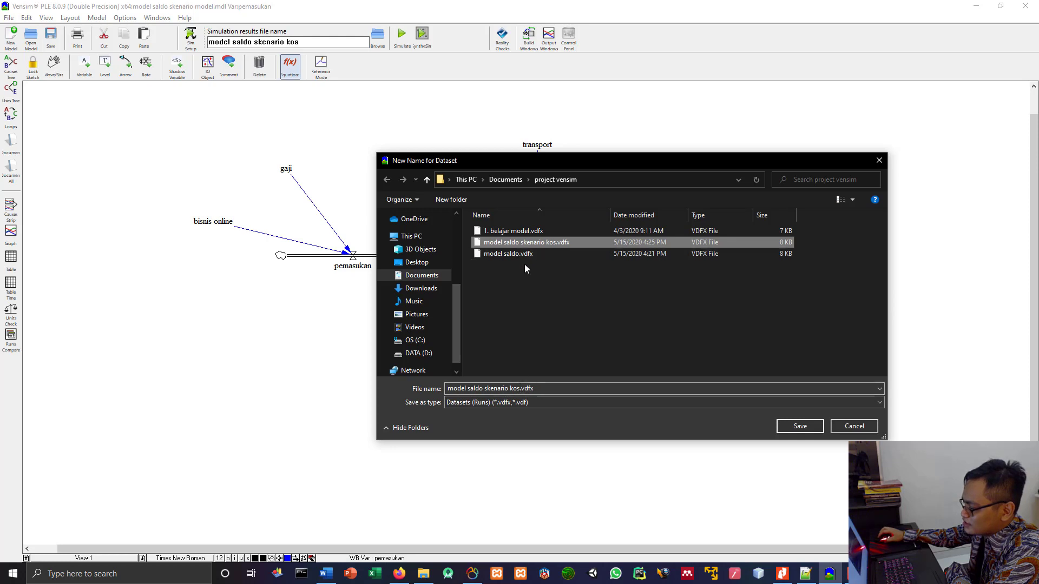
click(511, 388)
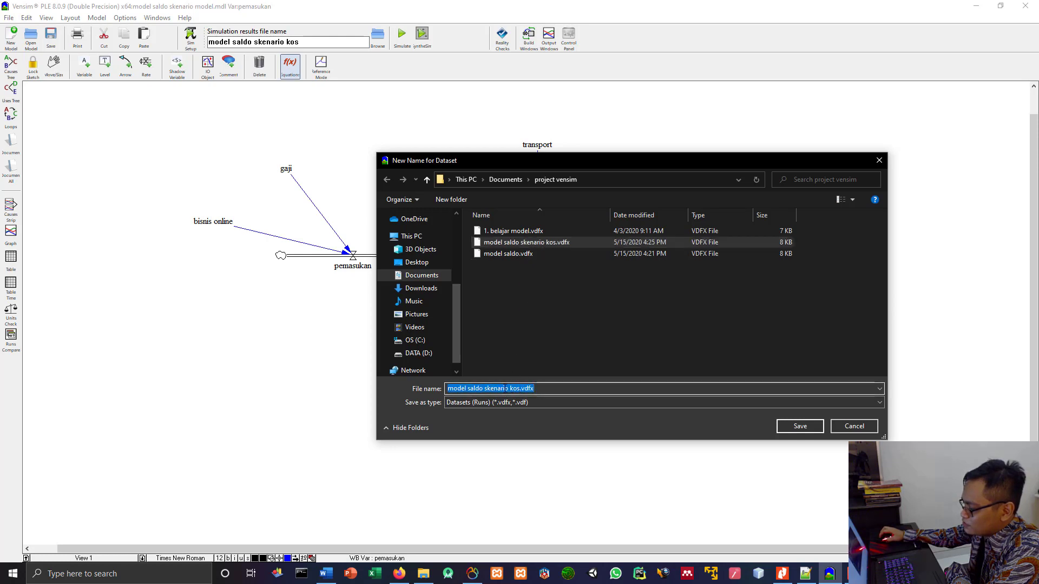
click(519, 388)
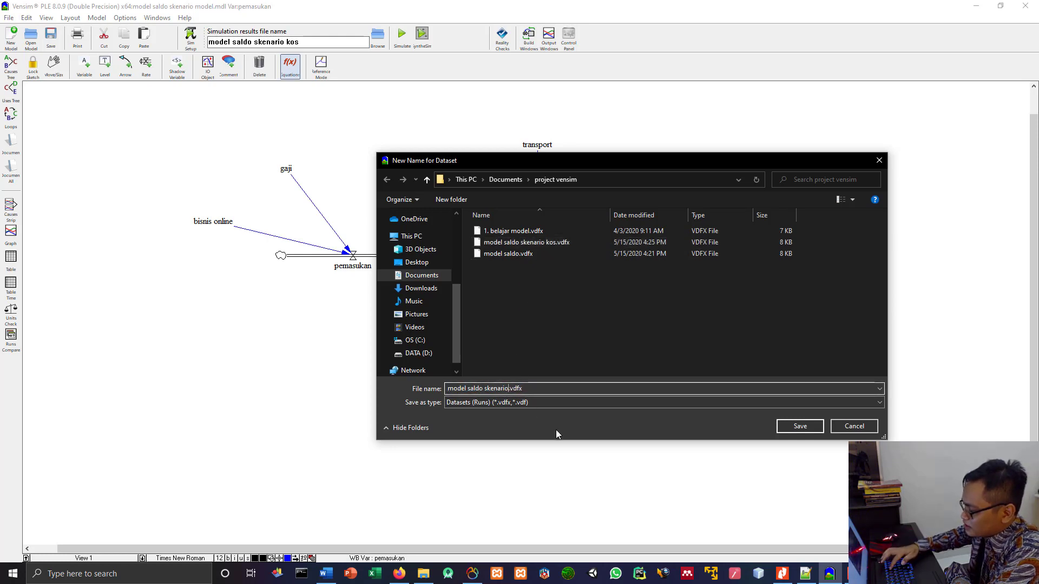
key(BackSpace)
key(BackSpace)
key(BackSpace)
key(BackSpace)
key(BackSpace)
key(BackSpace)
key(BackSpace)
key(BackSpace)
text(ari)
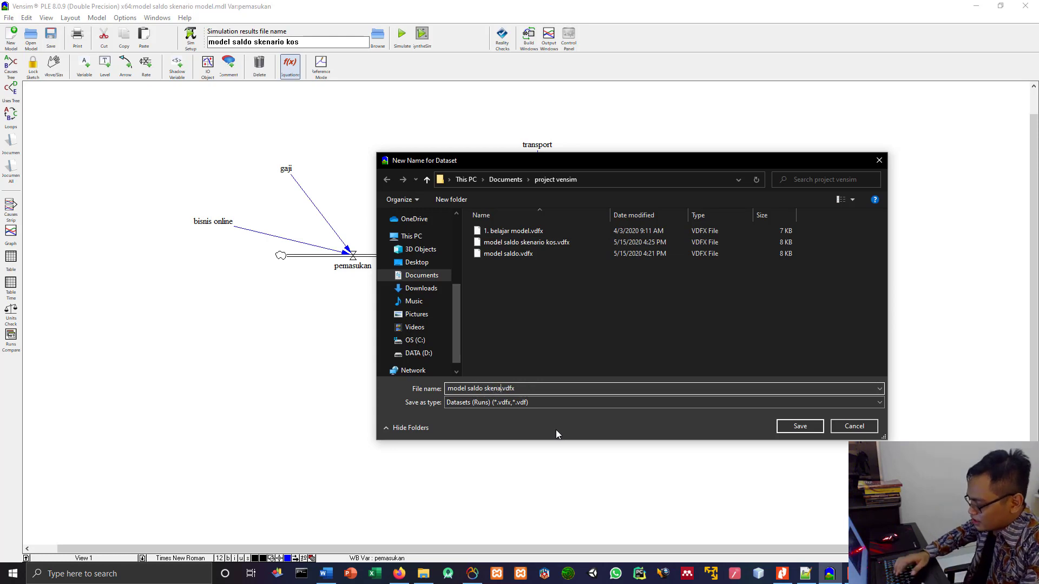
text(o model)
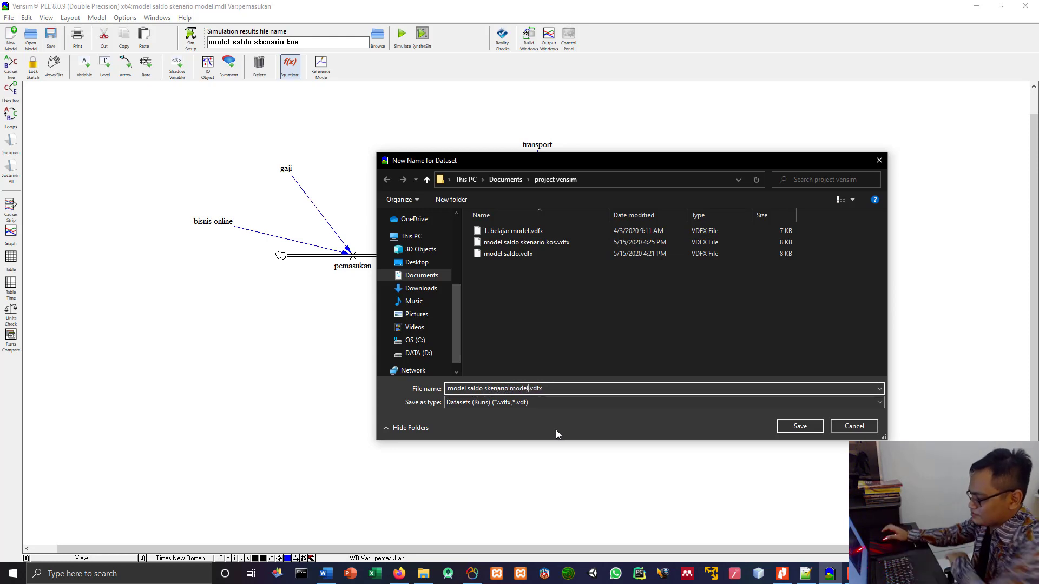
click(800, 426)
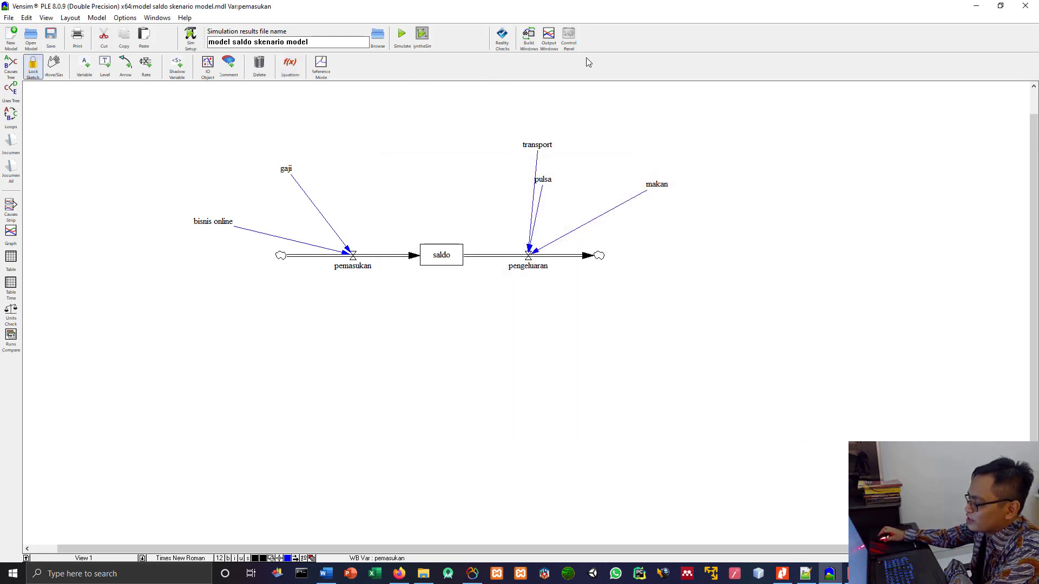
Step: Review the datasets loaded for comparison and rerun the simulation, overwriting the model saldo skenario model dataset
click(569, 39)
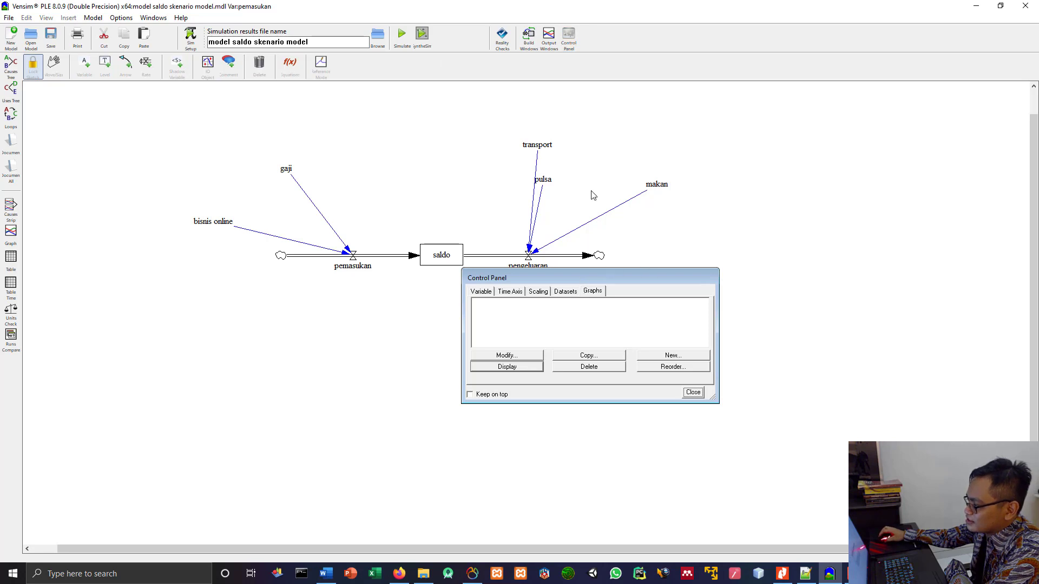
click(566, 292)
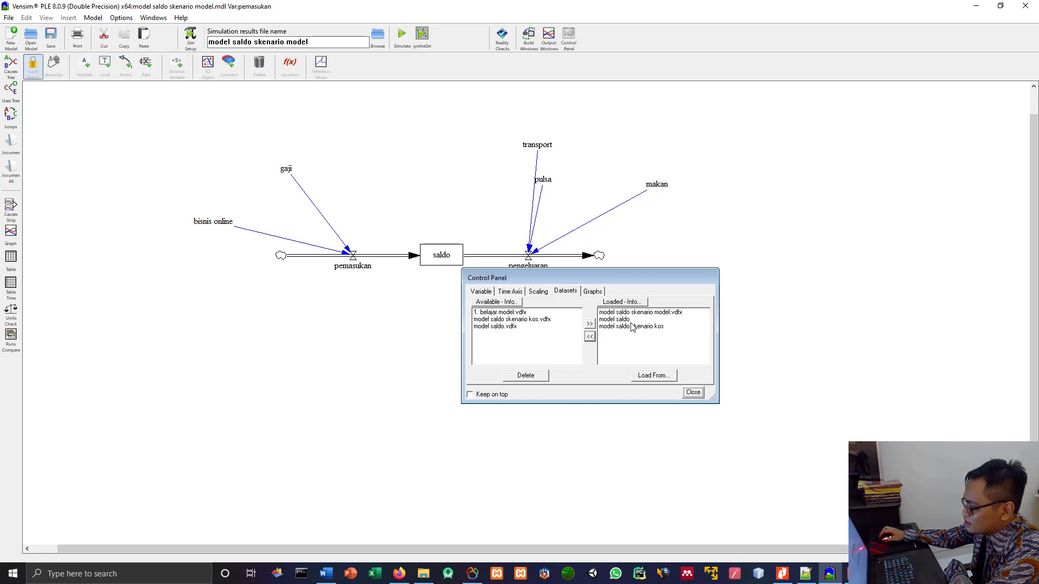
click(695, 394)
click(401, 35)
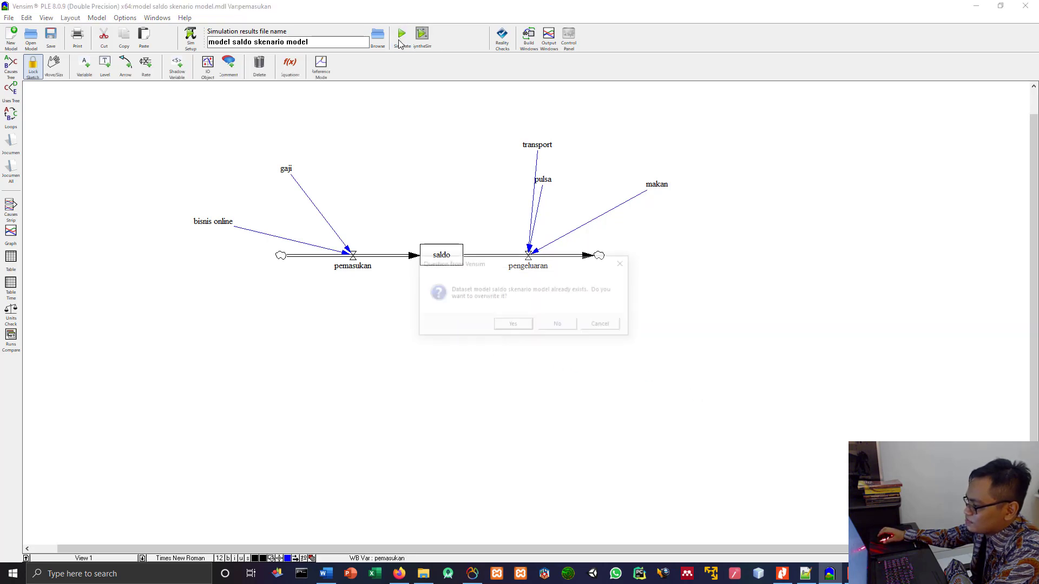
click(515, 325)
Step: Graph saldo and compare the base, kos scenario and model scenario curves beside the diagram, closing the graph when done
click(449, 258)
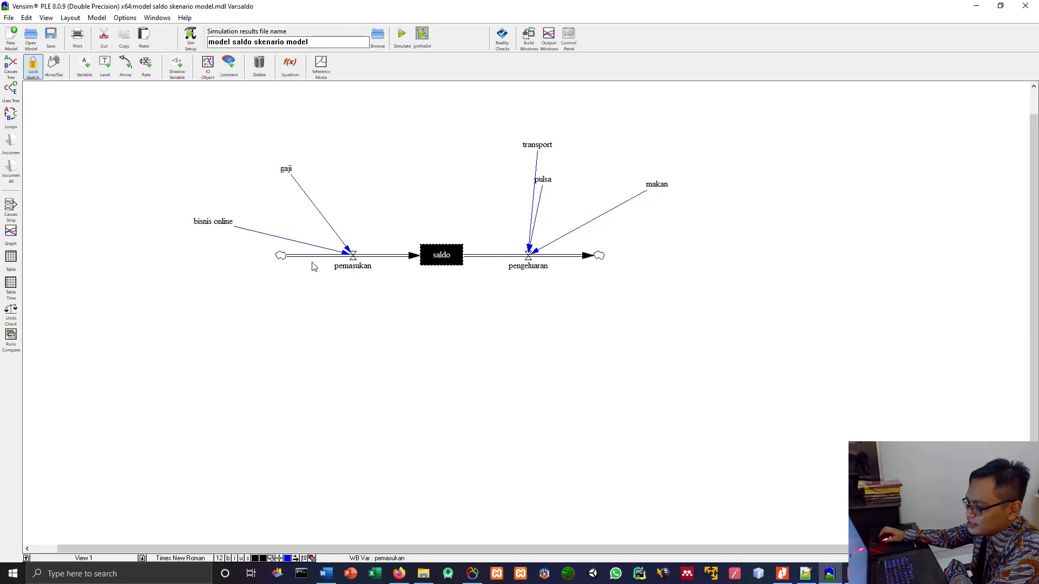
click(11, 232)
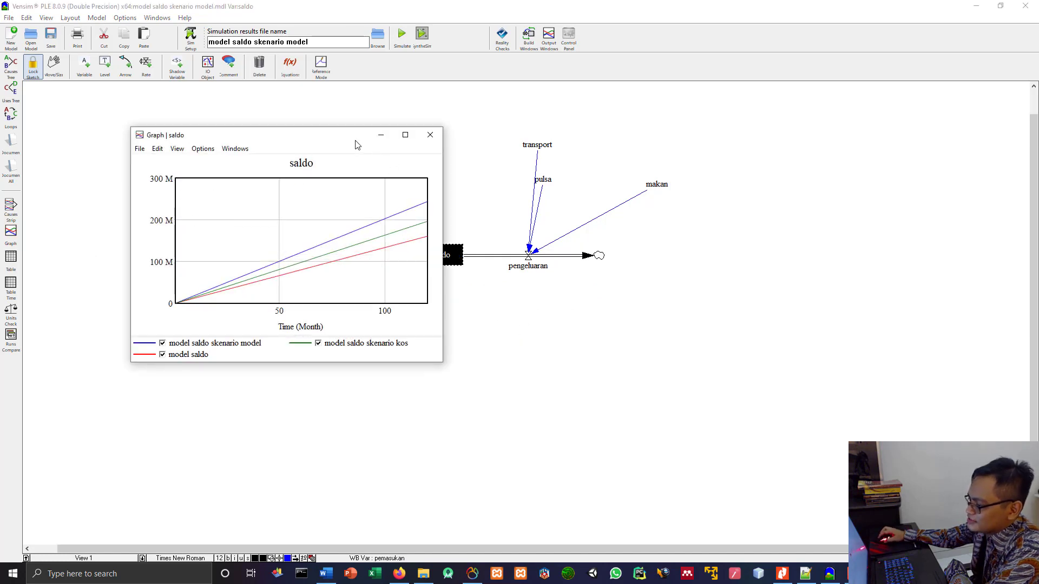
drag(357, 145, 780, 178)
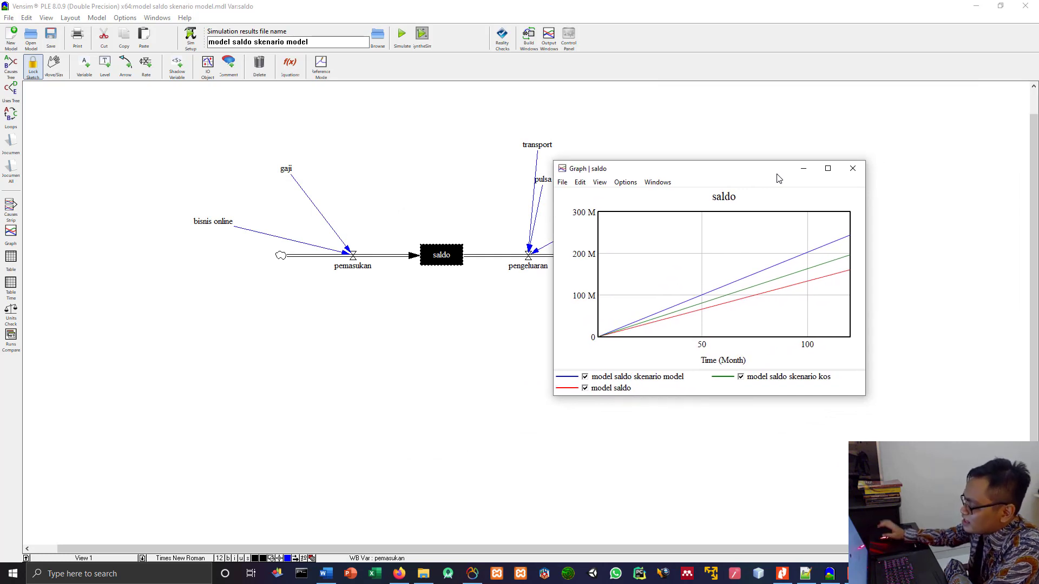
click(613, 384)
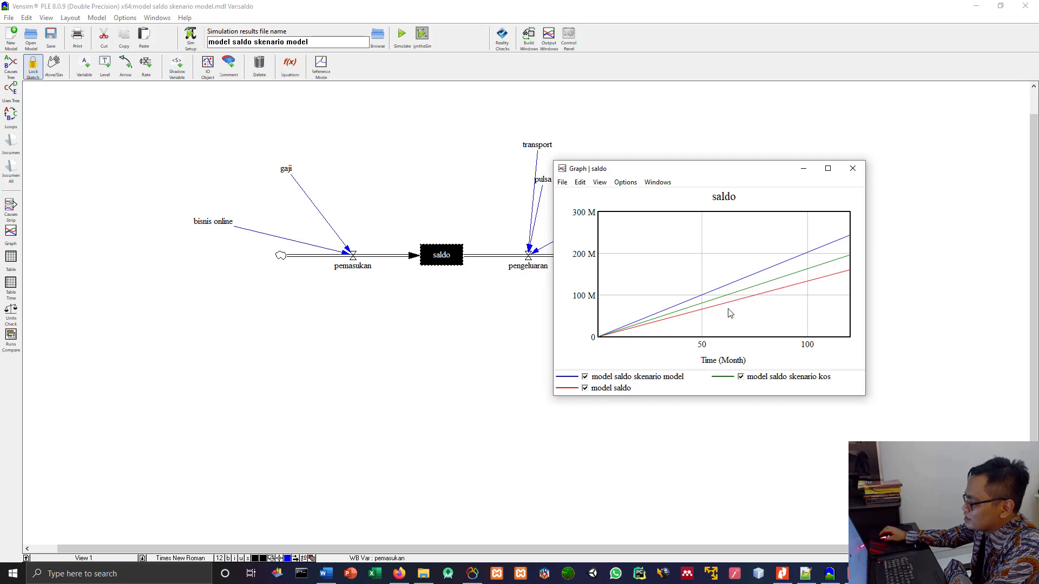
click(740, 295)
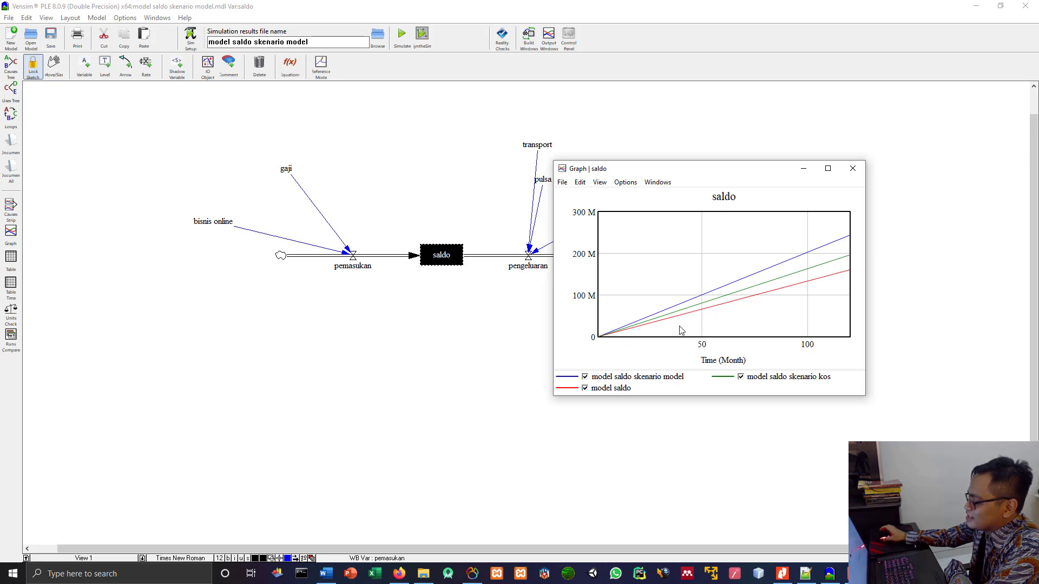
click(853, 169)
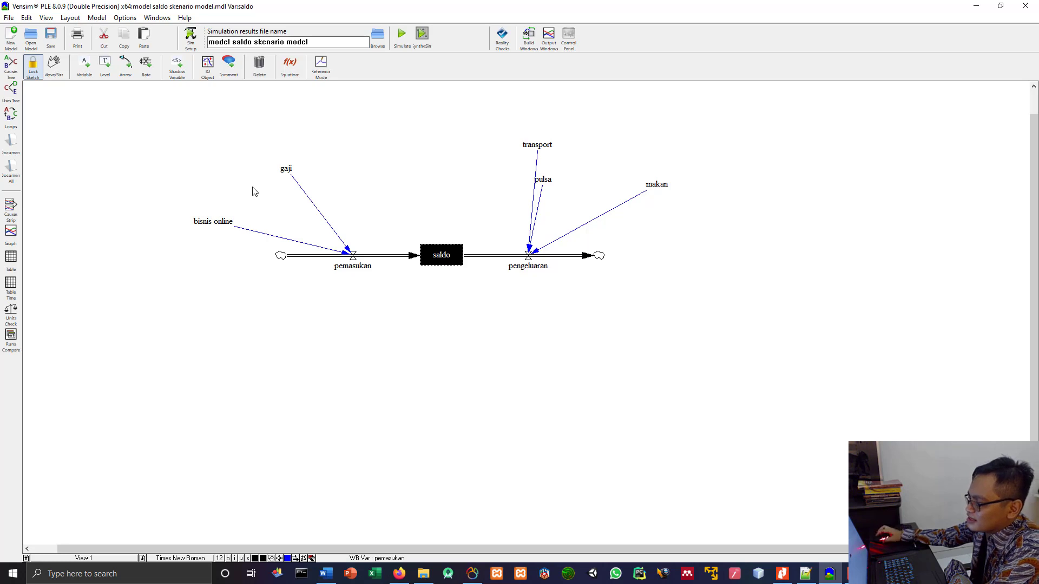
Step: Set the bisnis online constant to 1000000 and check its equation syntax
click(291, 69)
click(222, 225)
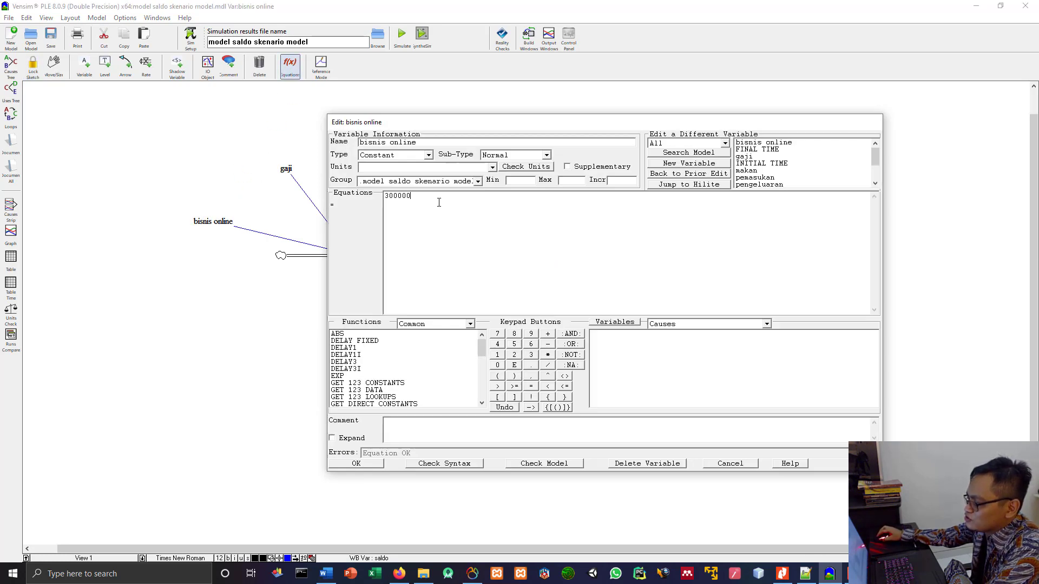
drag(439, 203, 322, 185)
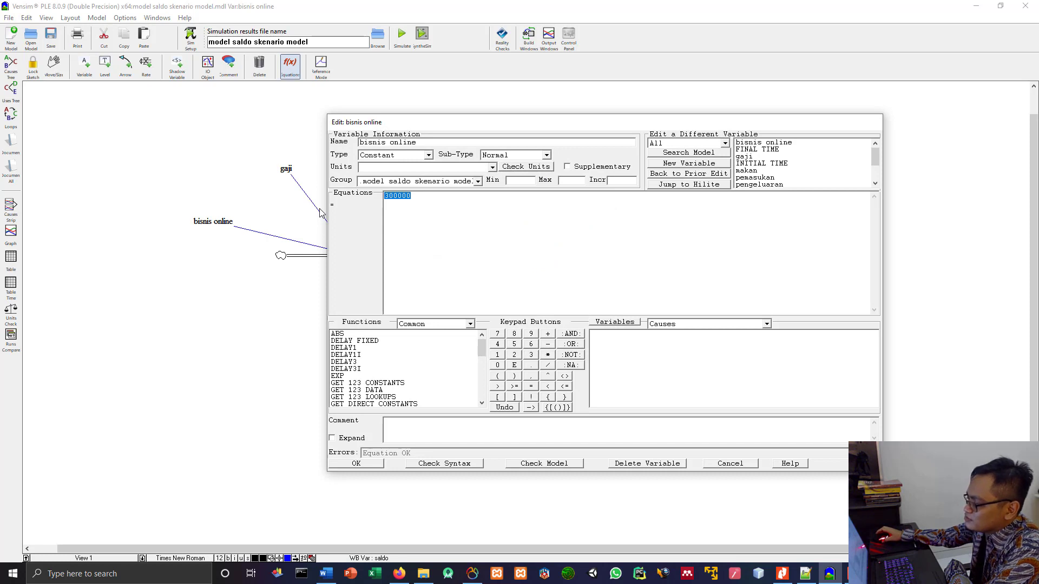
text(1)
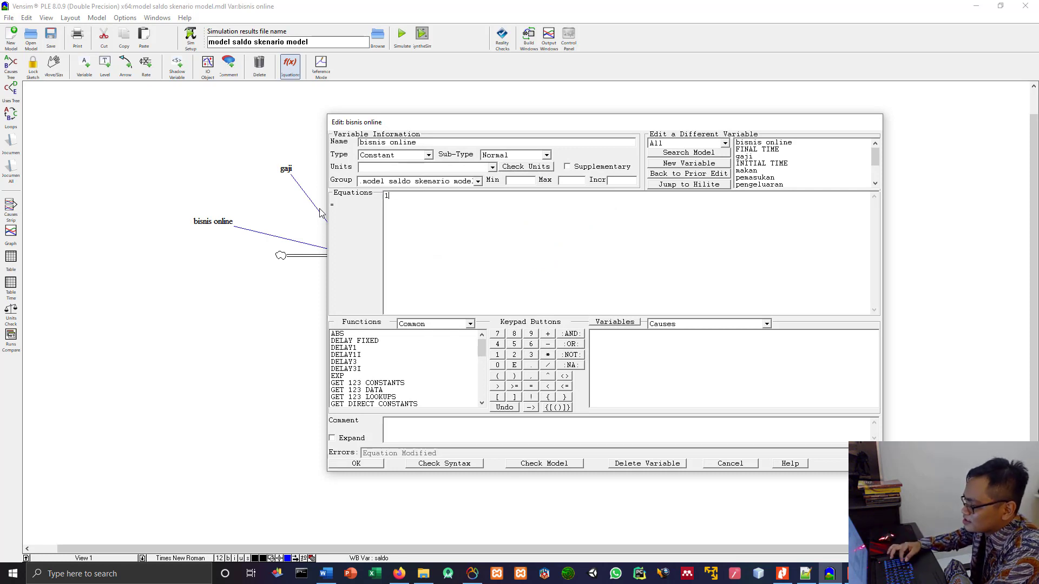
text(000)
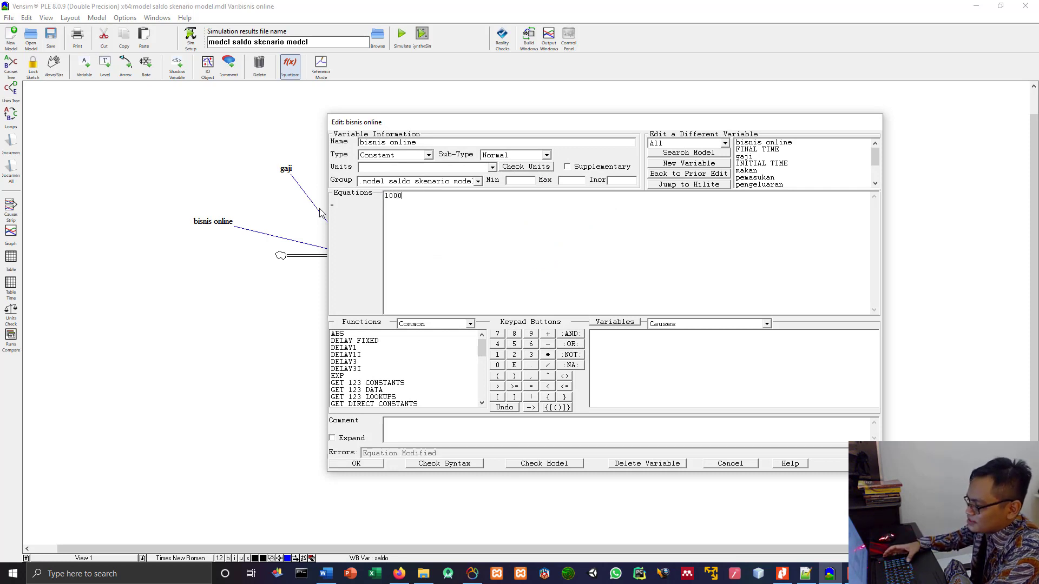
text(000)
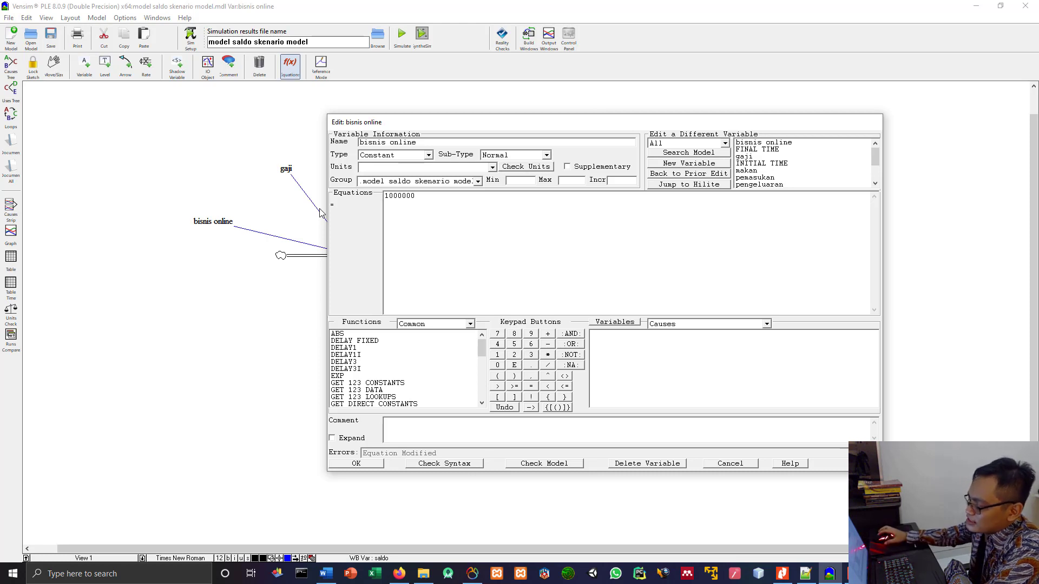
click(429, 469)
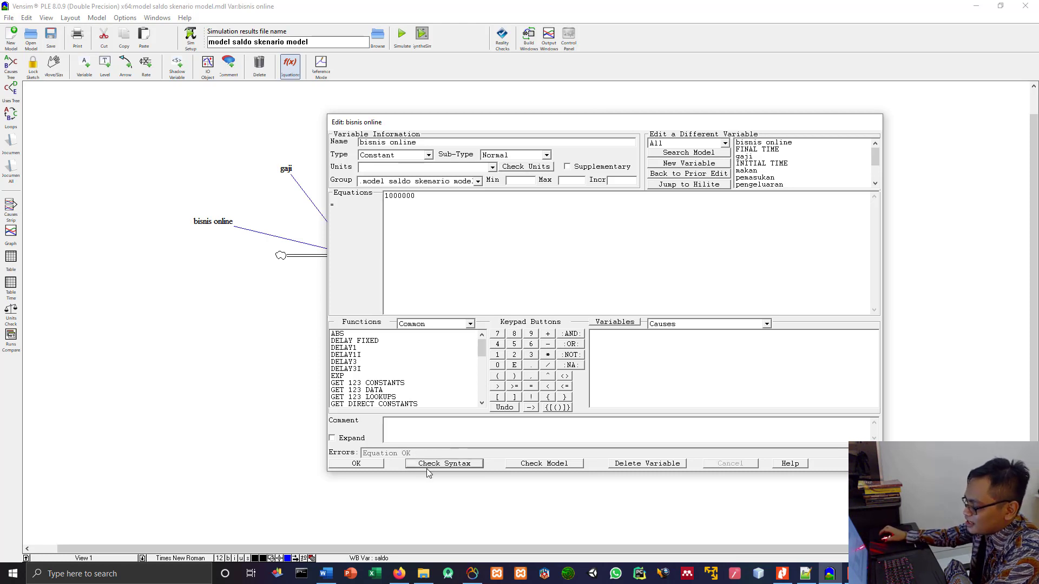
click(372, 466)
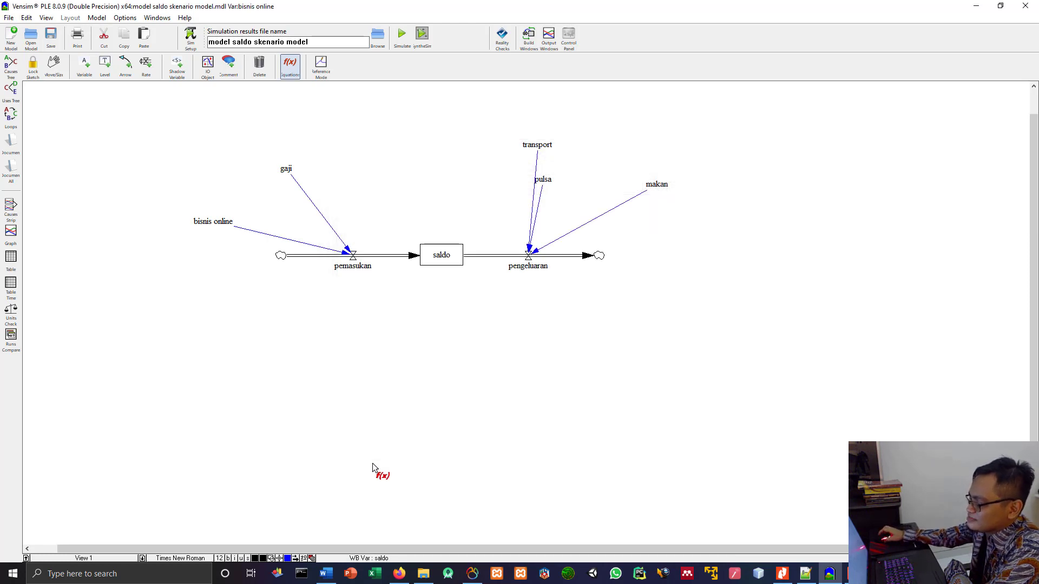
Step: Save the model as a separate file named model saldo skenario model dan variabel in the project vensim folder
click(8, 17)
click(38, 82)
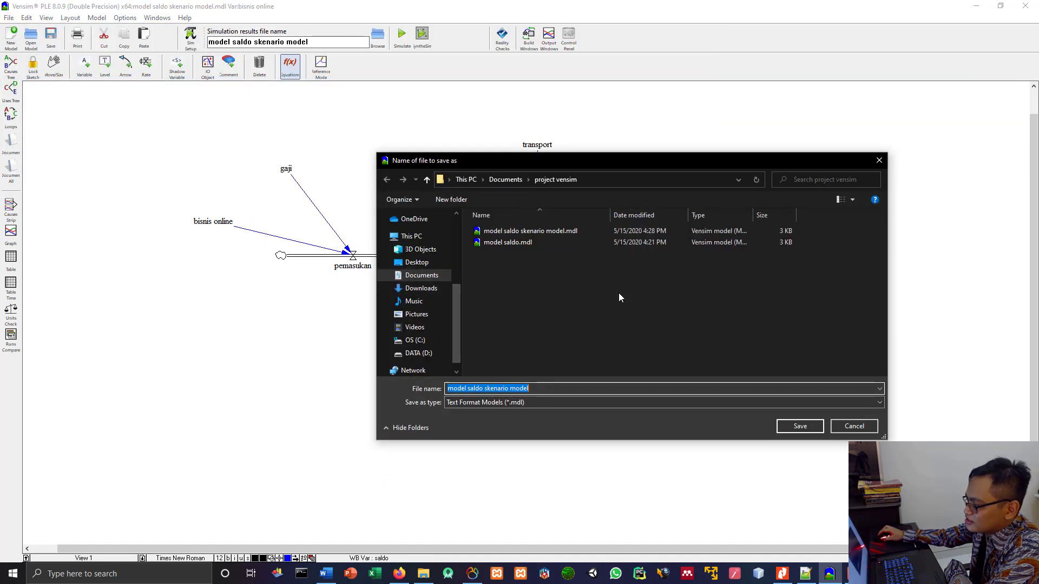
click(553, 231)
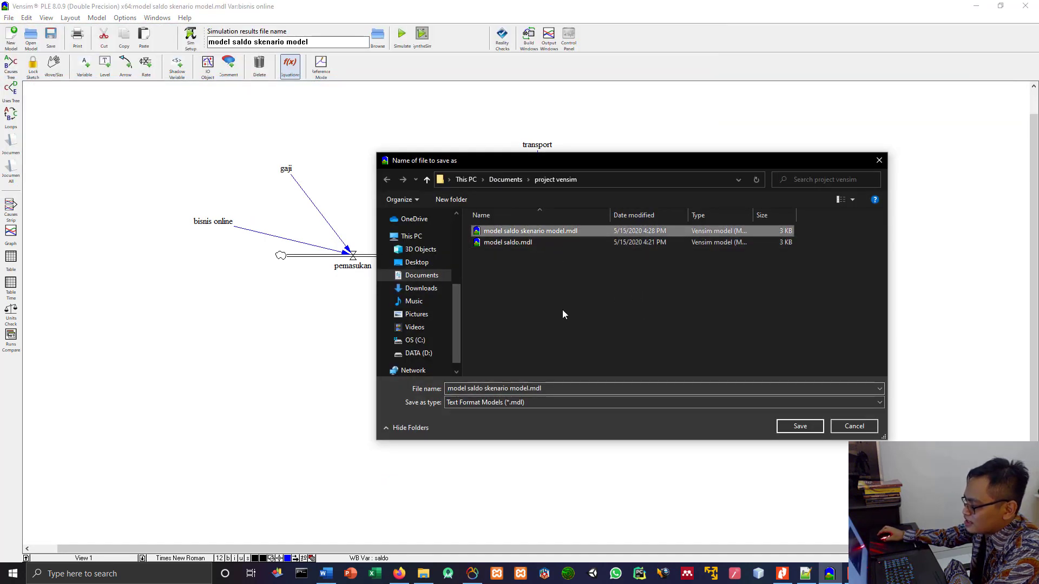
click(573, 389)
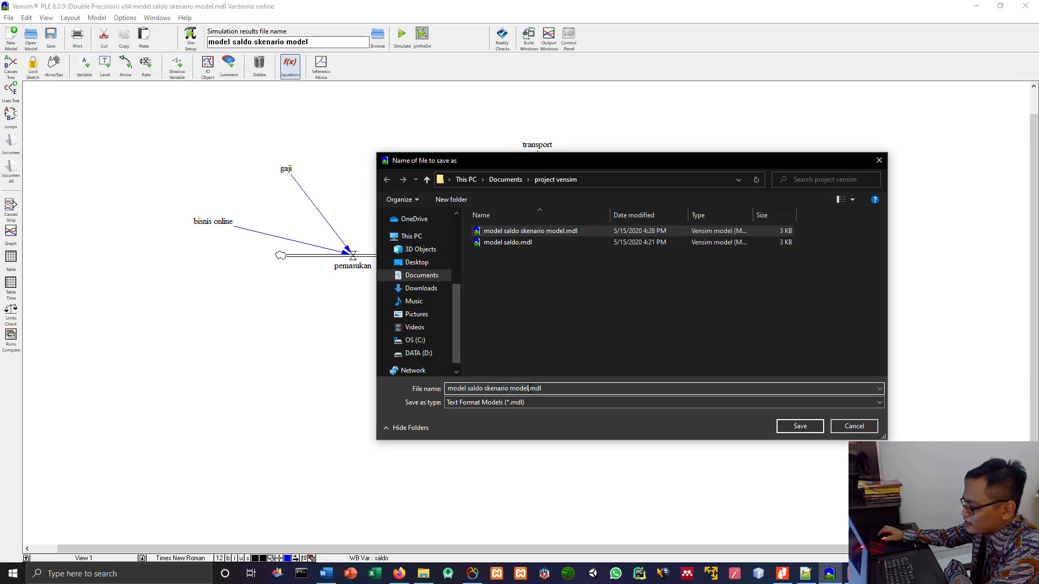
text(dan varia)
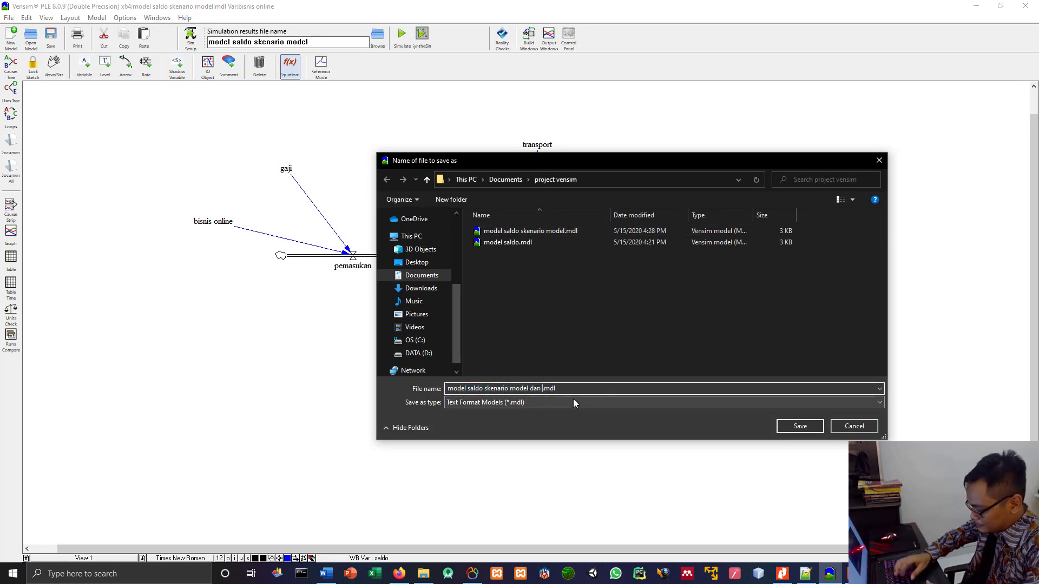
text(bel)
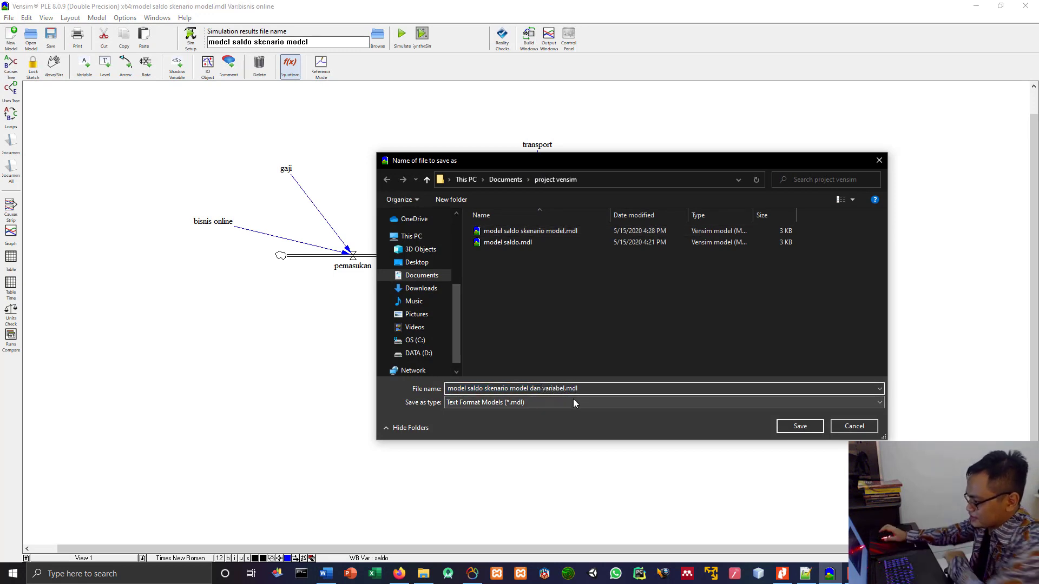
click(800, 426)
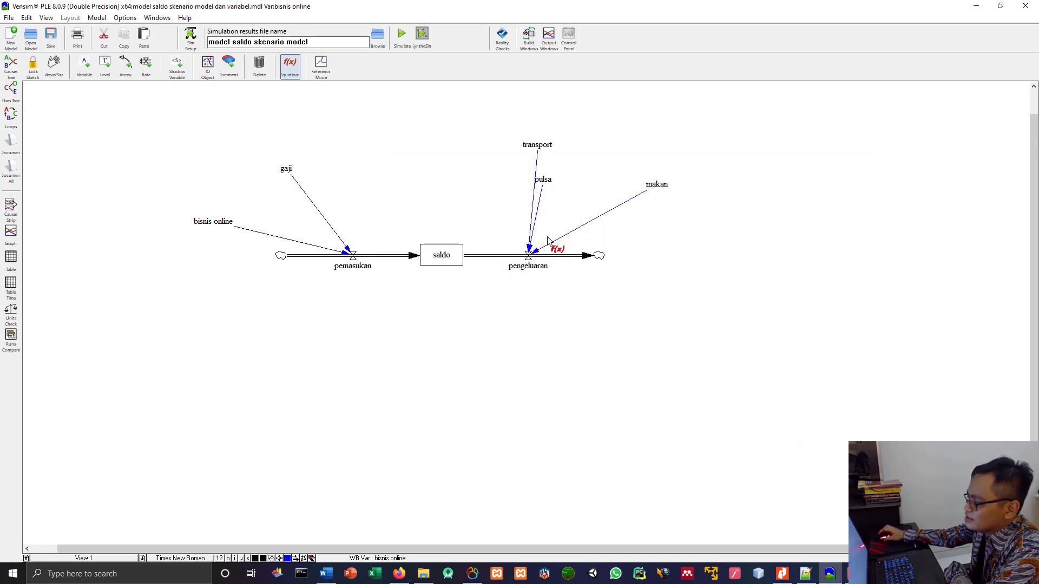
Step: Simulate the model and store the results in a new dataset named model saldo skenario model dan variabel
click(403, 48)
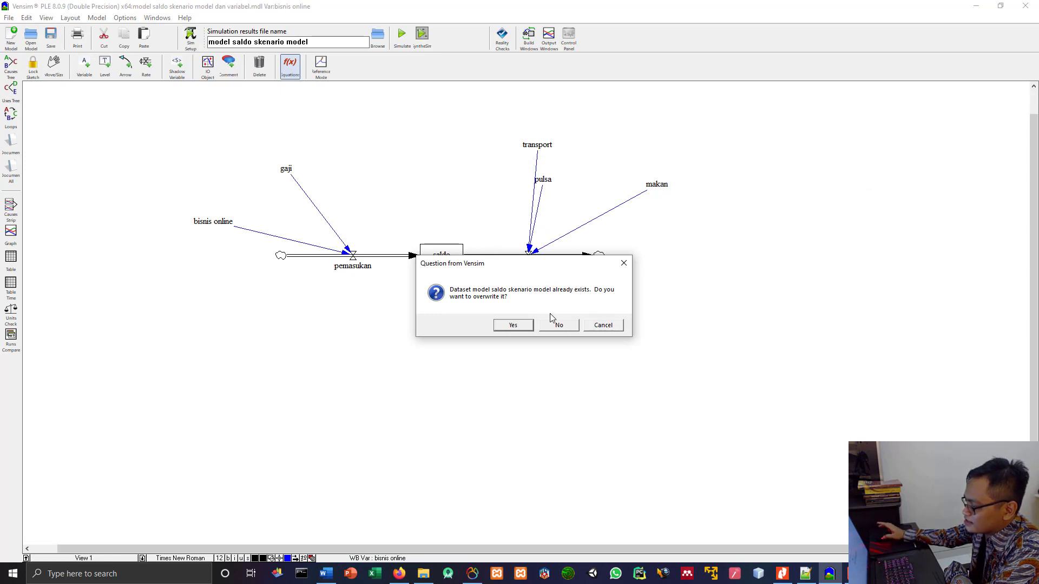
click(557, 324)
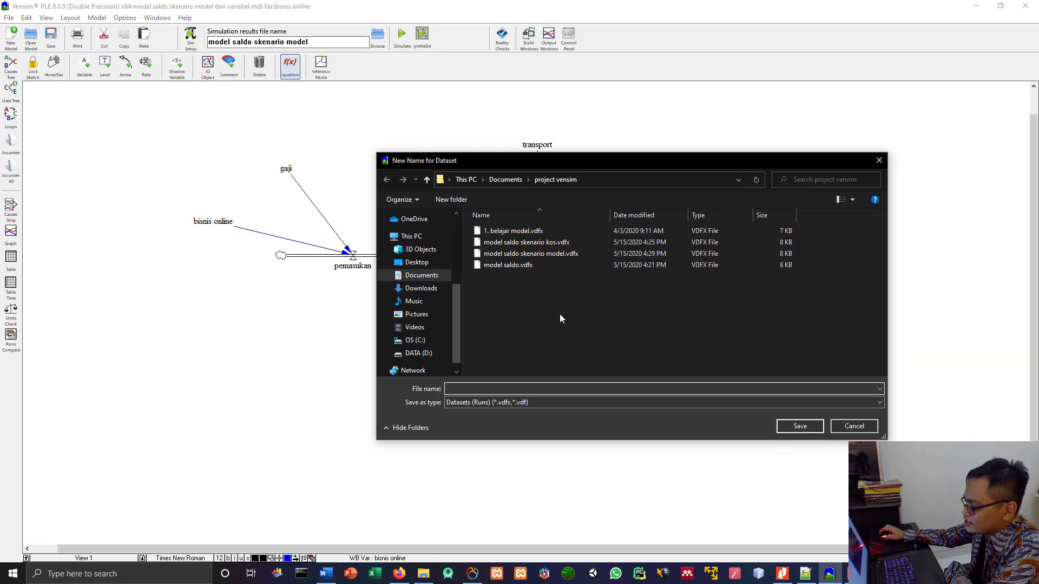
click(548, 255)
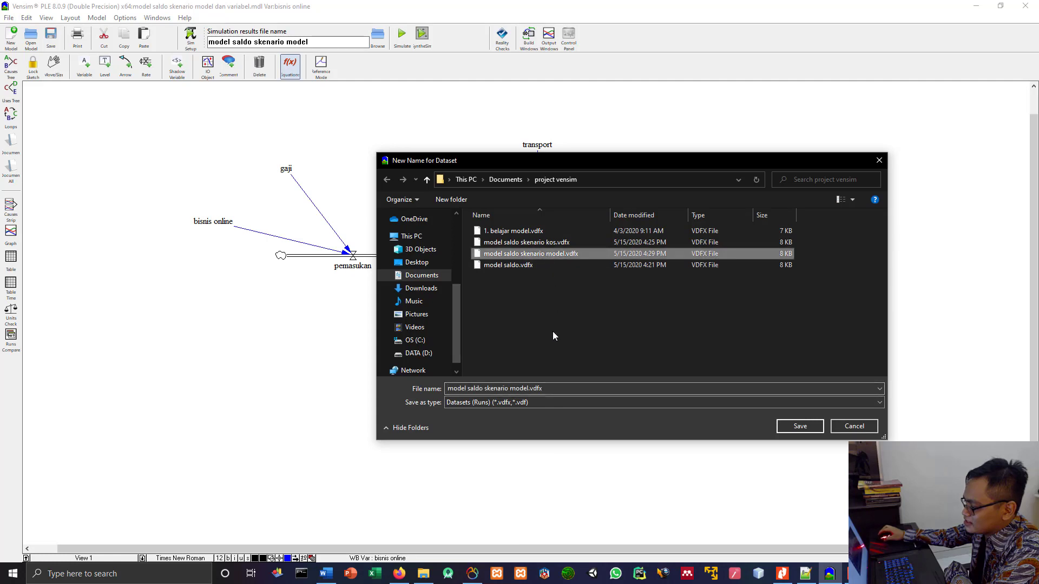
click(529, 388)
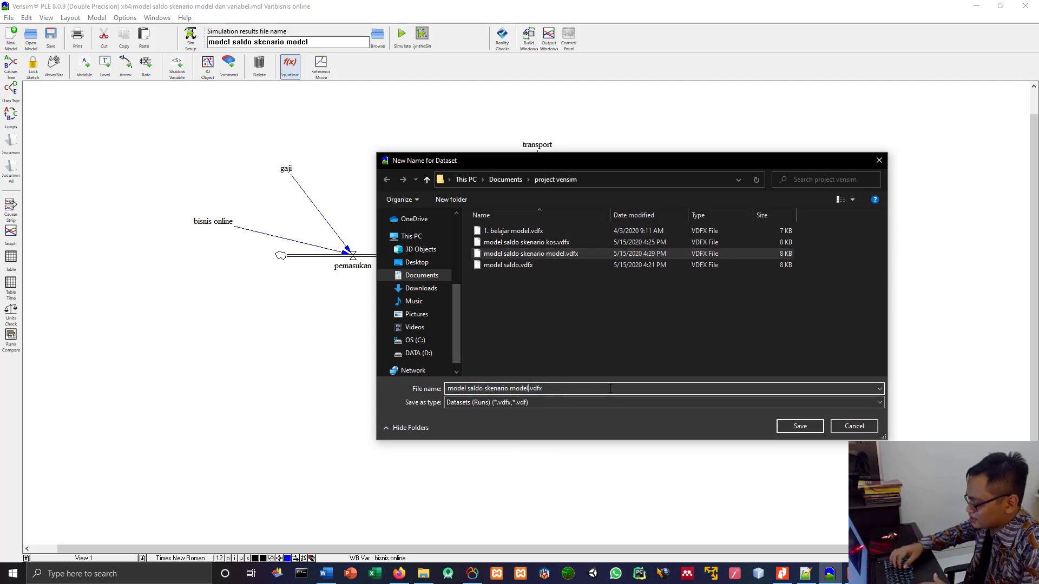
text(dan )
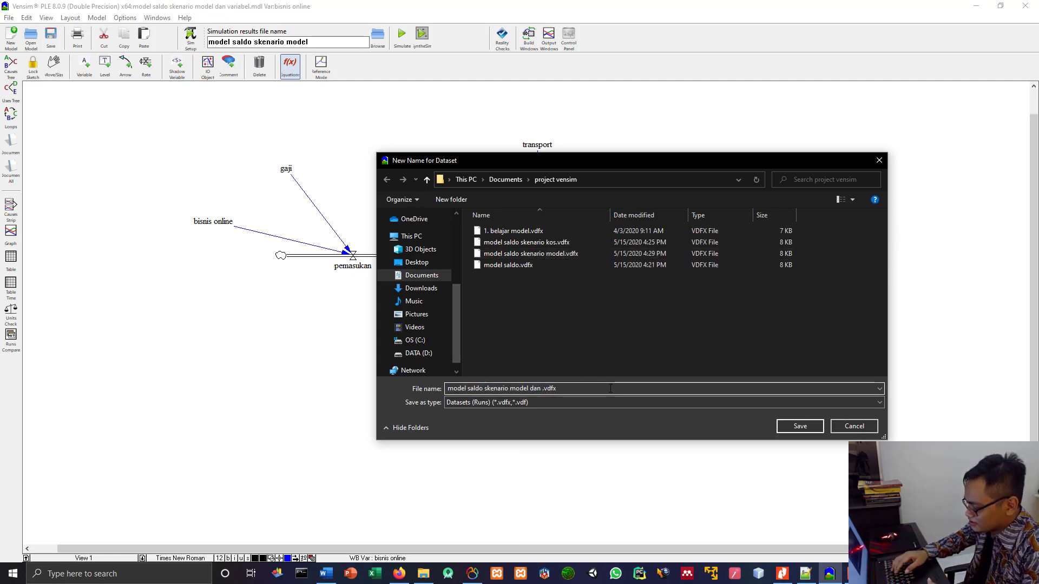
text(variabel)
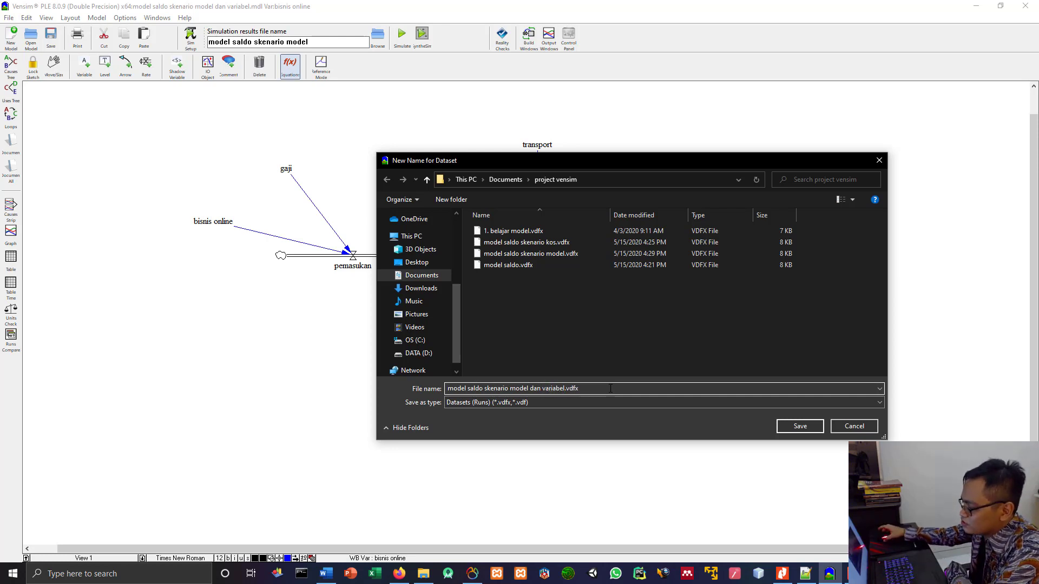
click(799, 426)
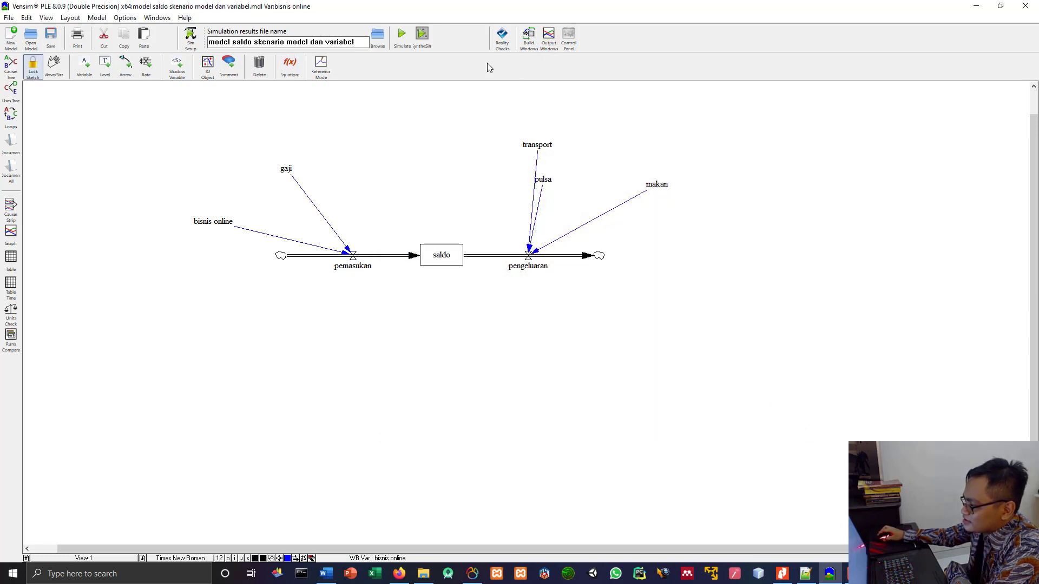
Step: Reorder the loaded datasets starting with model saldo, and rerun the simulation, overwriting the model saldo skenario model dan variabel dataset
click(569, 38)
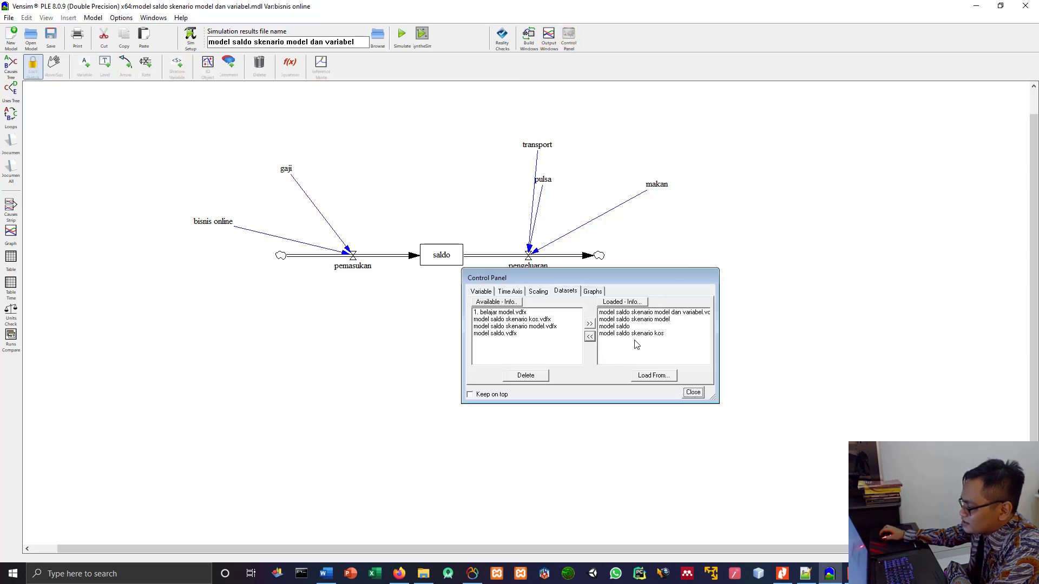
drag(620, 326, 620, 335)
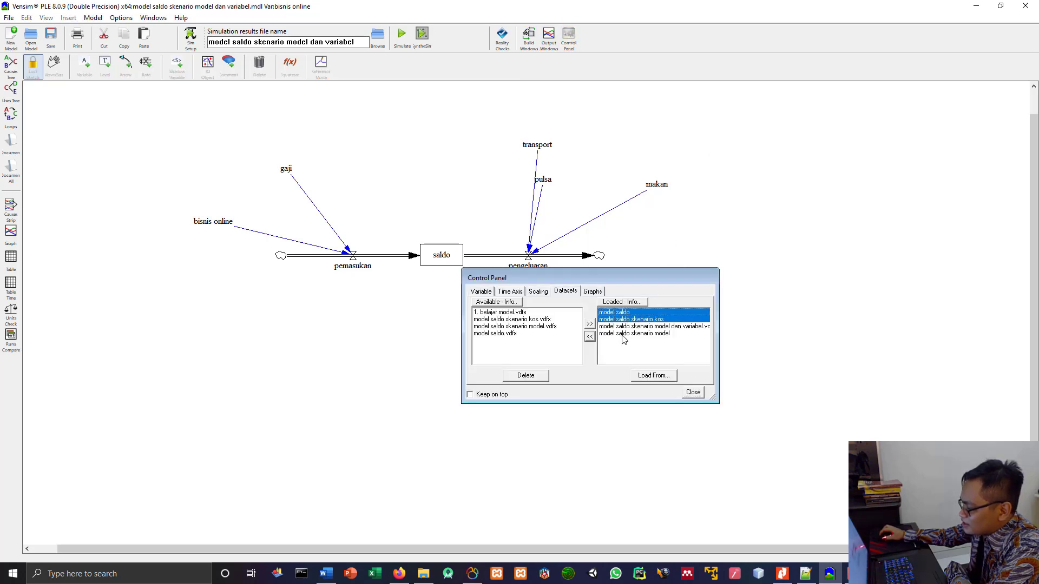
click(628, 314)
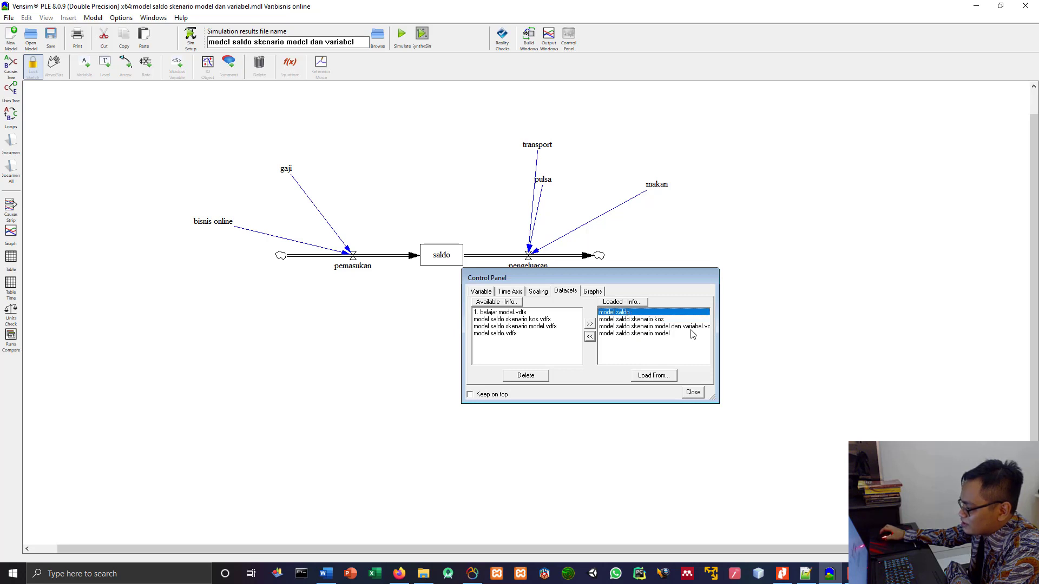
click(648, 320)
click(624, 326)
click(643, 328)
click(623, 321)
click(692, 393)
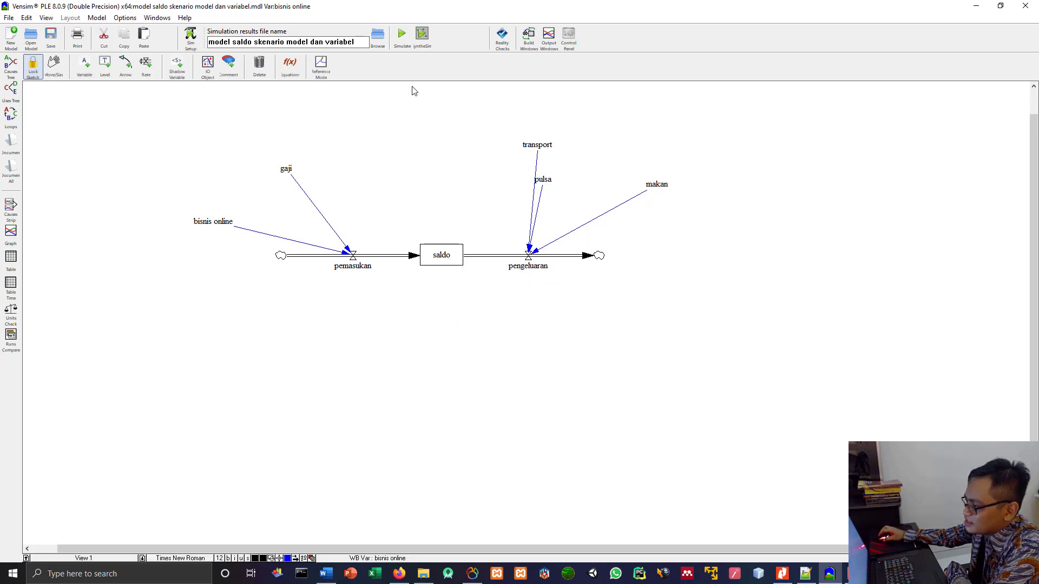
click(401, 36)
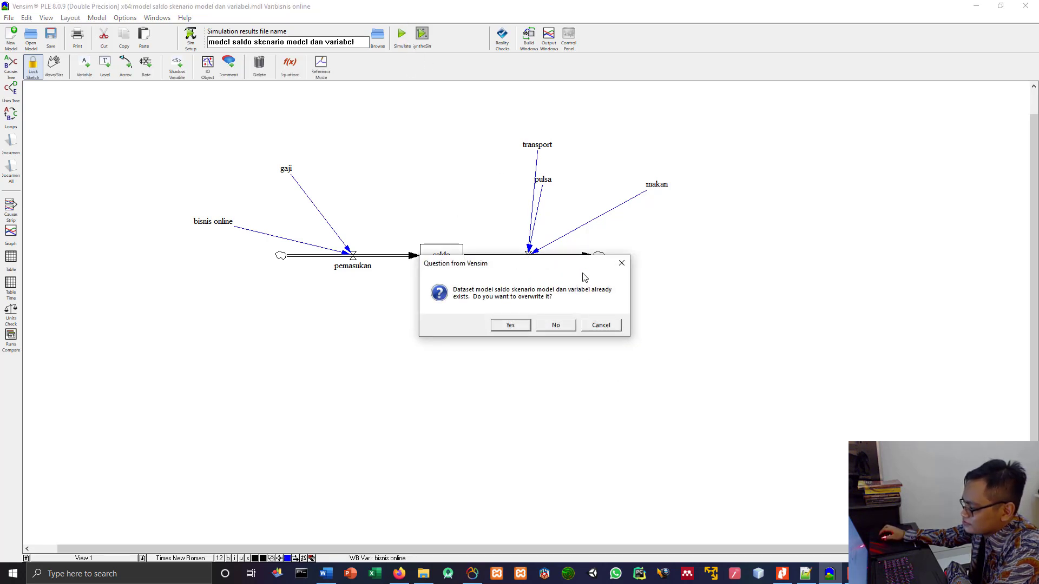
click(516, 328)
Step: Graph saldo to compare all four loaded runs, placing the slightly widened graph window below the stock-and-flow diagram
click(449, 263)
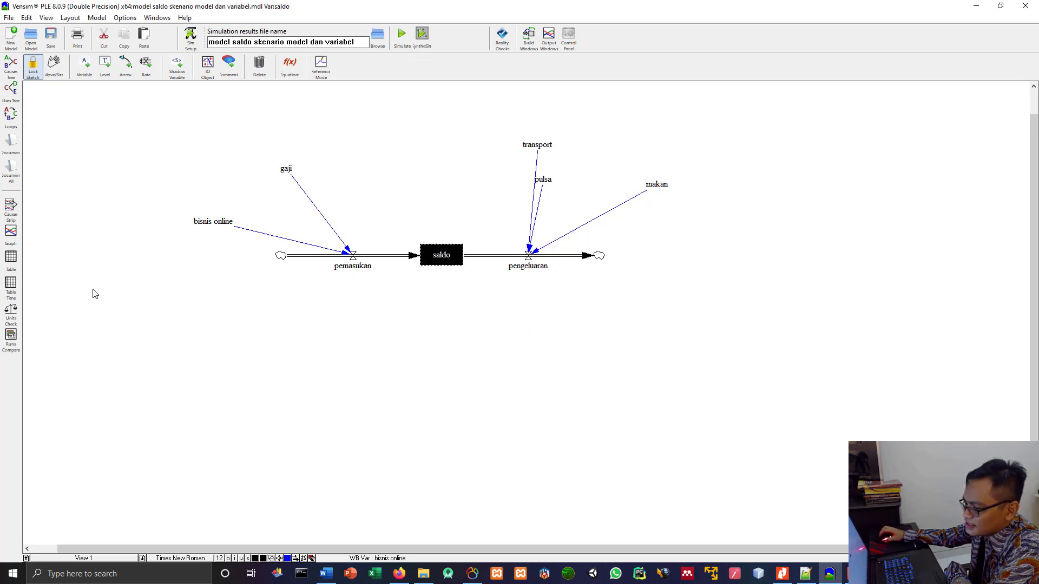
click(9, 235)
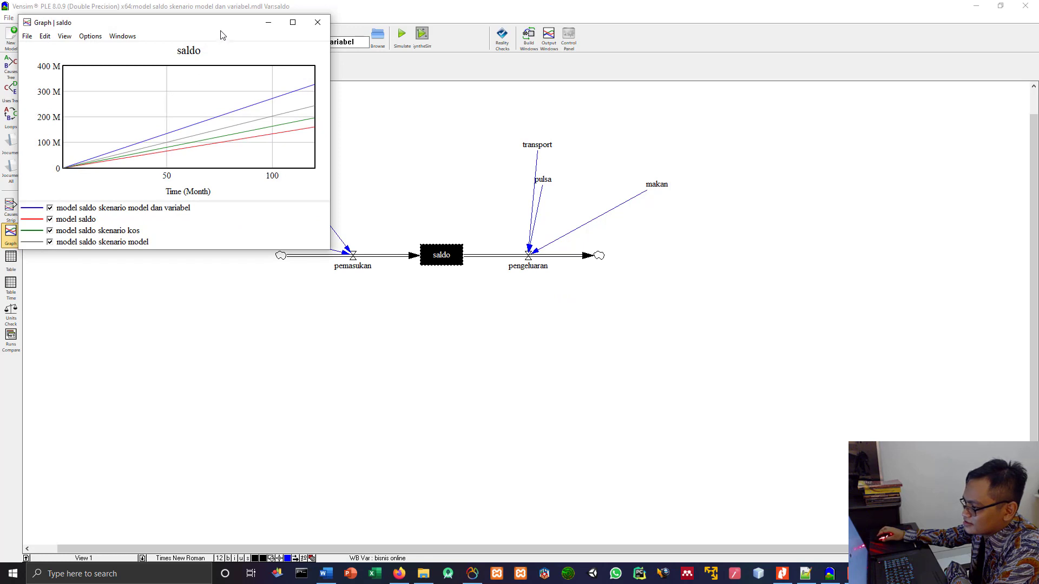
drag(224, 32, 748, 248)
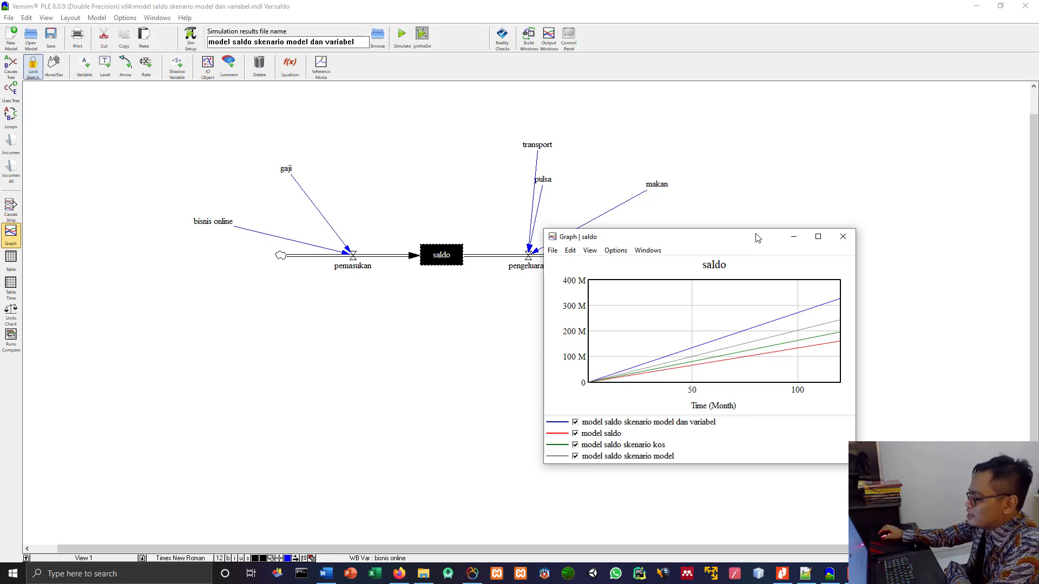
drag(756, 236, 501, 310)
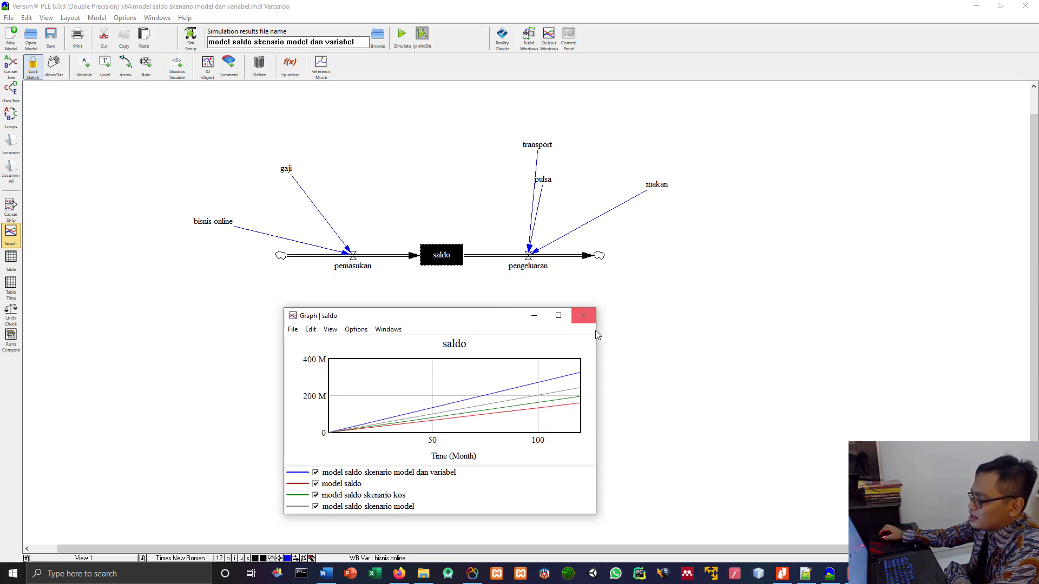
drag(599, 332, 612, 332)
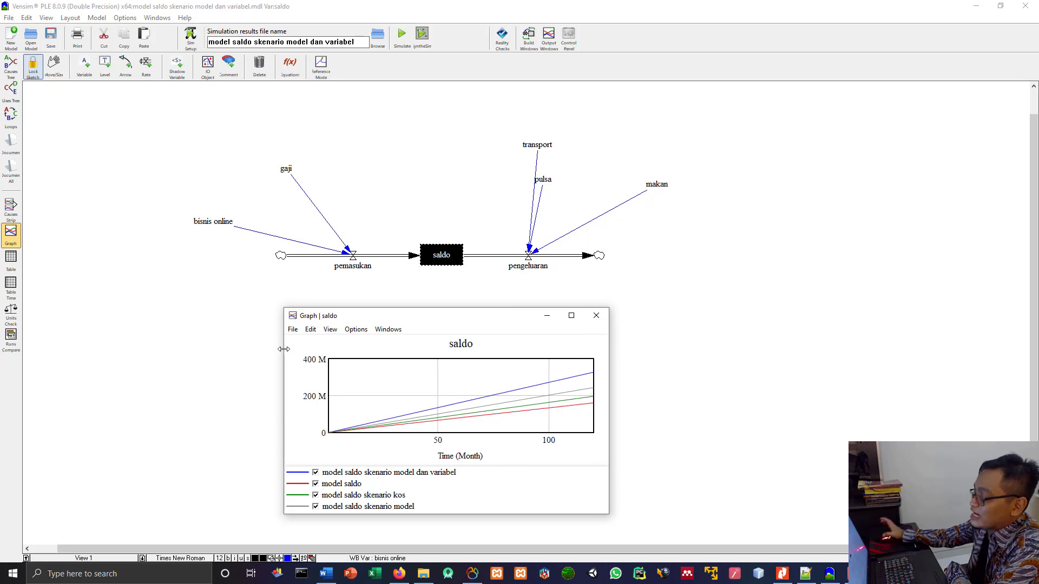